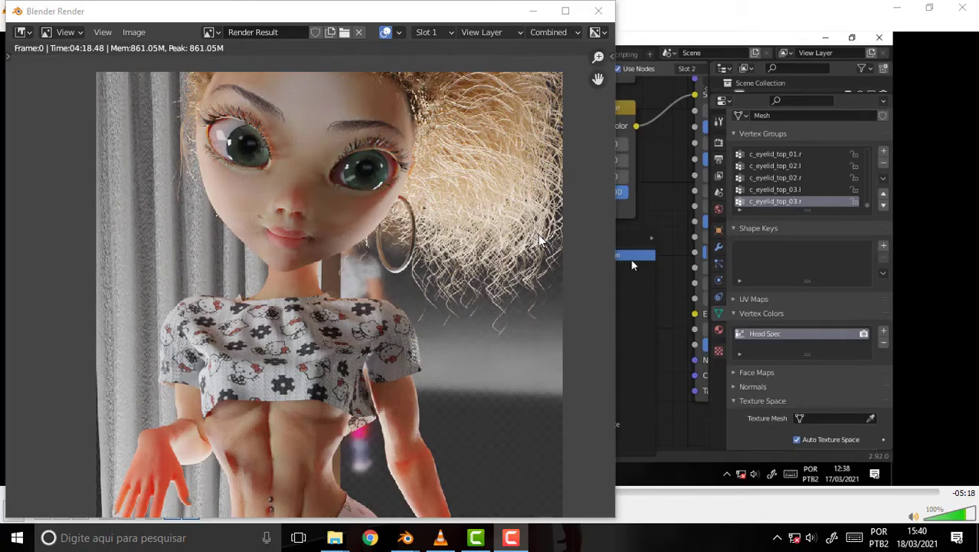
Step: Close the render result and bring the Tricy 2021 08 293 rigify 22 skin.blend window forward
scroll(440, 177, "down", 2)
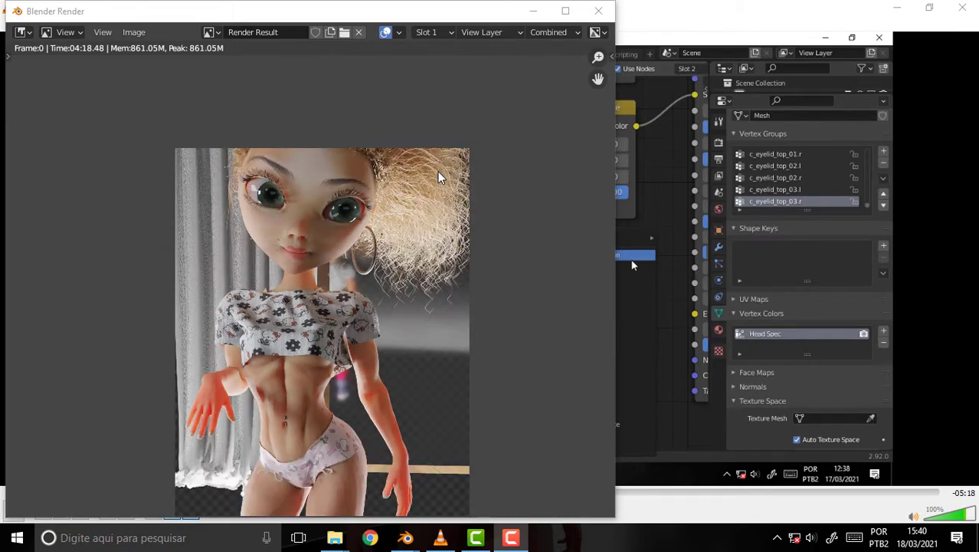
scroll(440, 177, "up", 1)
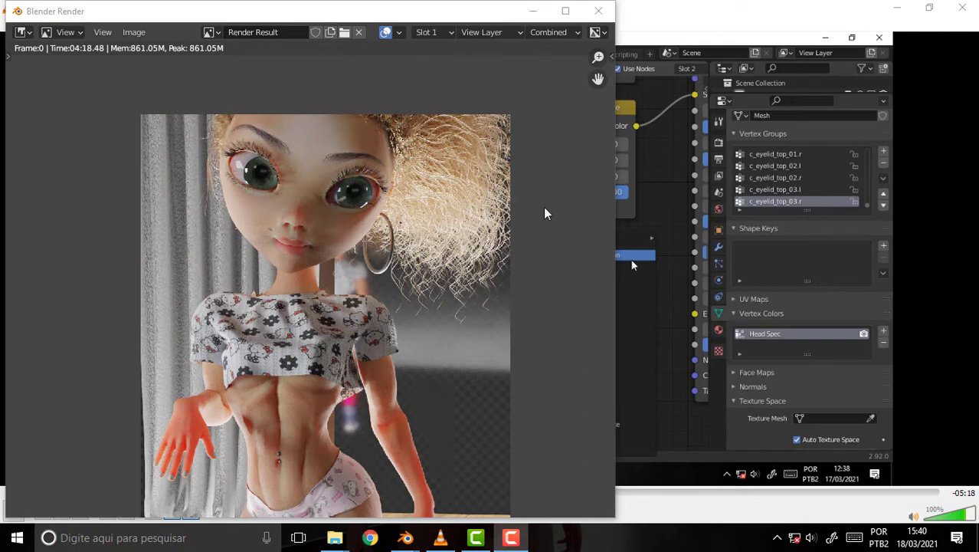
left_click(598, 11)
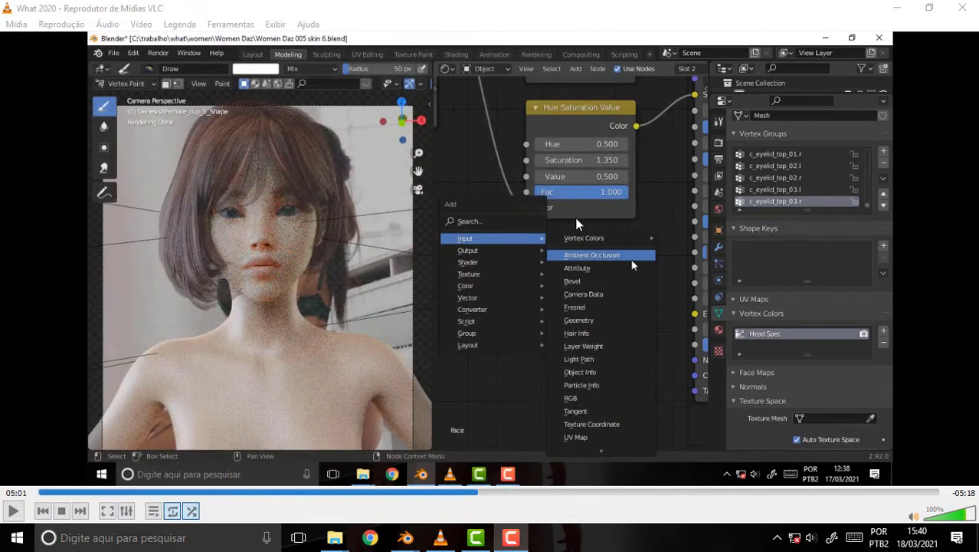
mouse_move(405, 537)
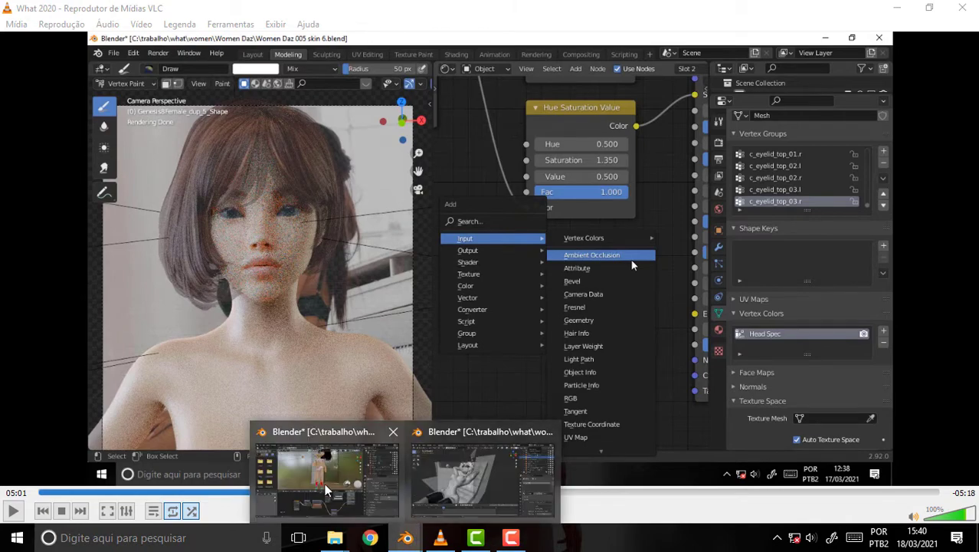
left_click(462, 483)
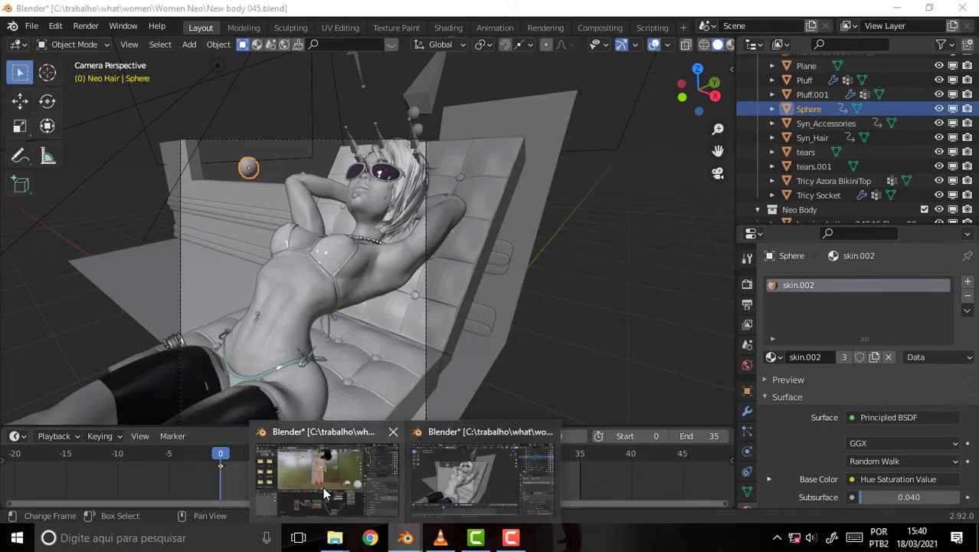
left_click(334, 490)
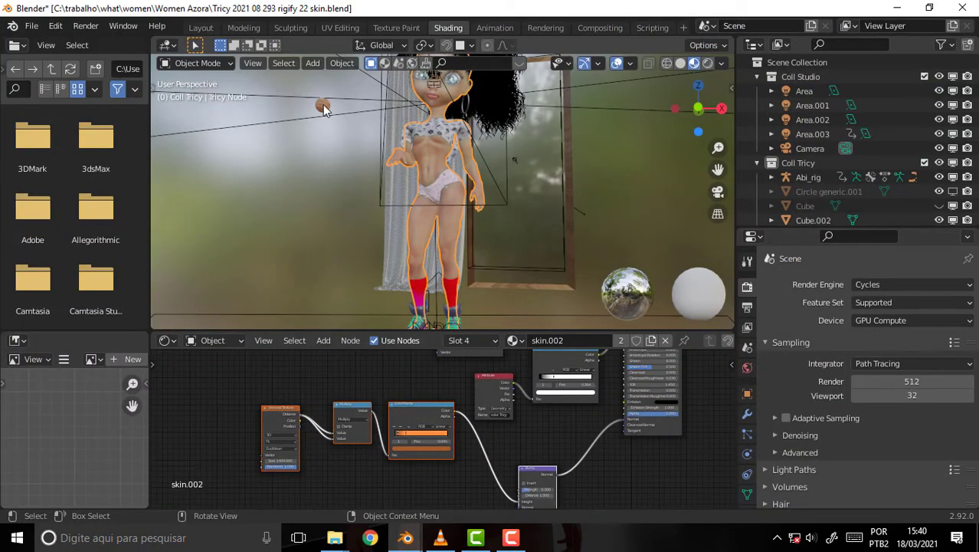
left_click(323, 106)
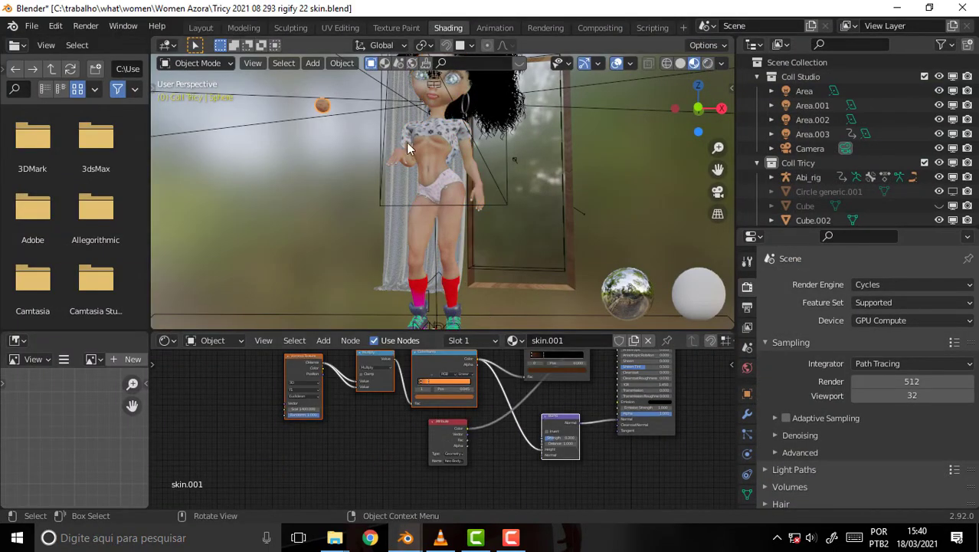
left_click(428, 159)
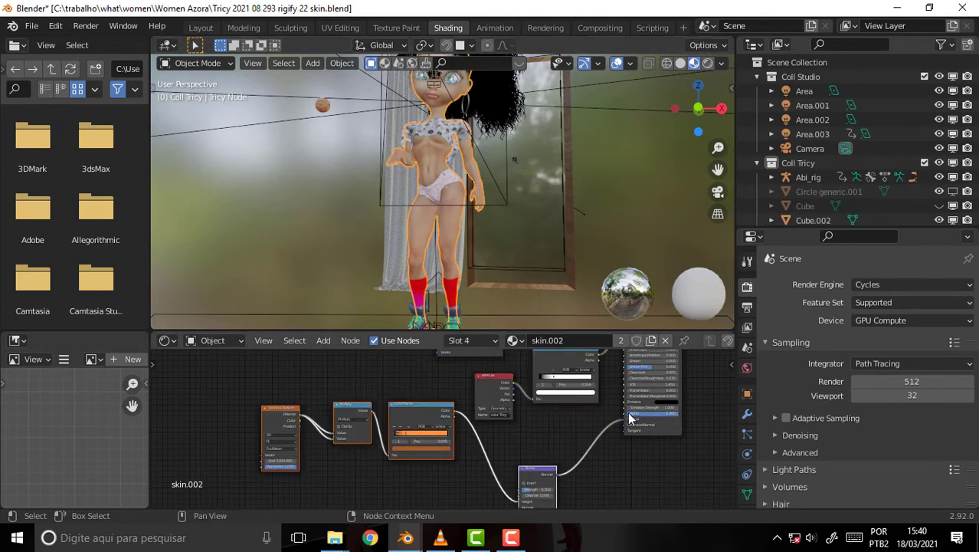
left_click(328, 114)
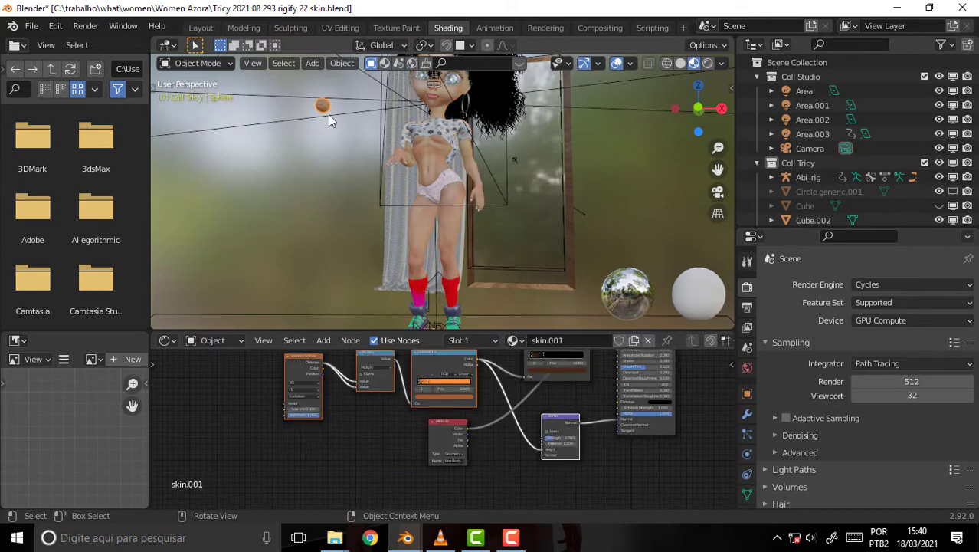
middle_click_drag(515, 400, 497, 450)
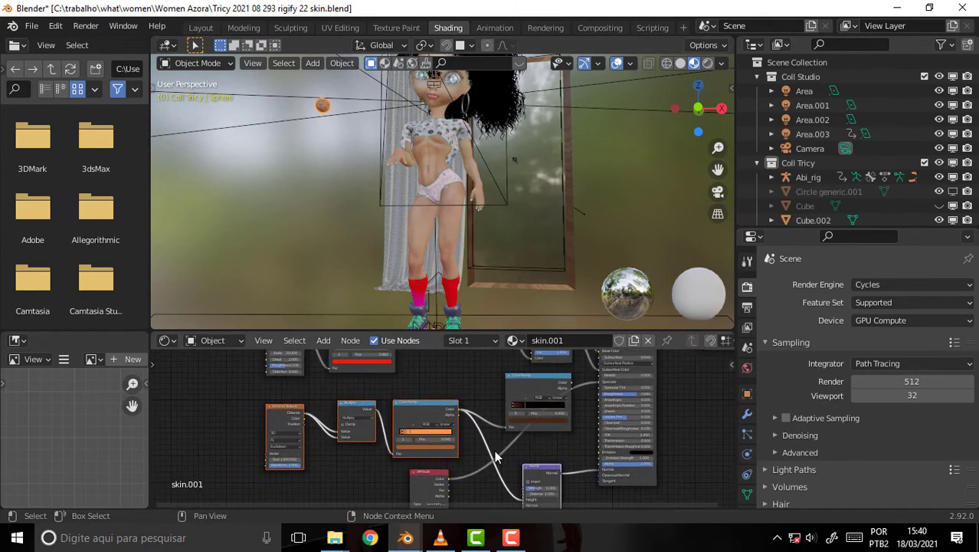
left_click(542, 469)
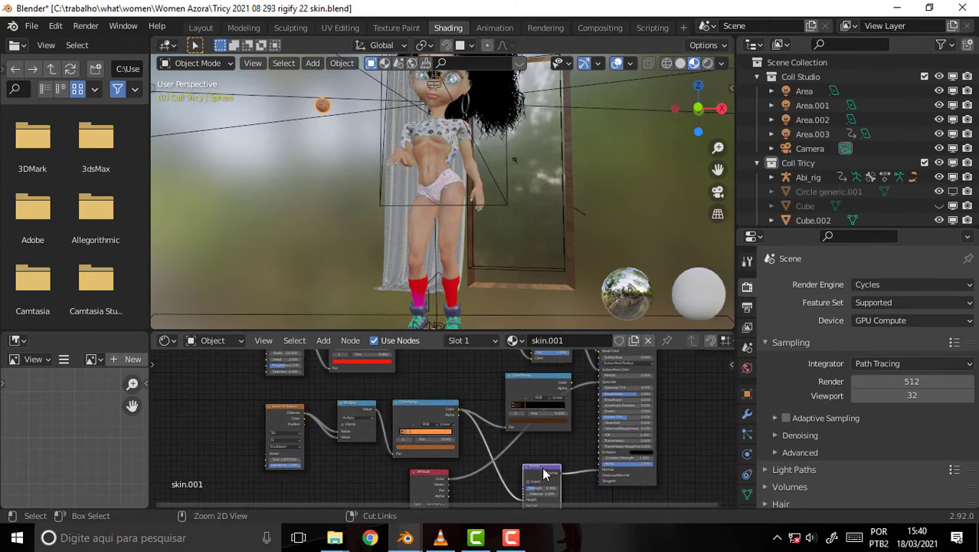
left_click(418, 400)
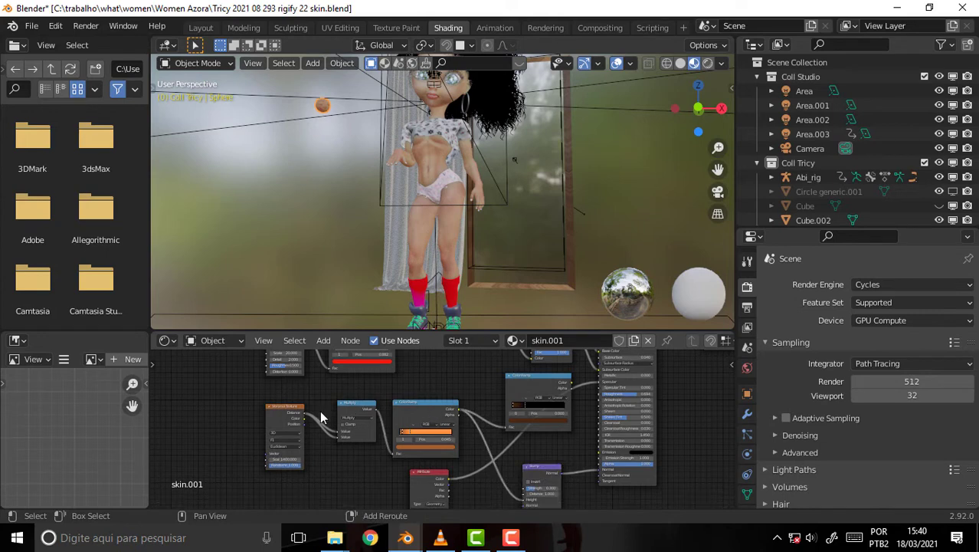
left_click(278, 407)
left_click(358, 405, "shift")
left_click(423, 410, "shift")
left_click(544, 467, "shift")
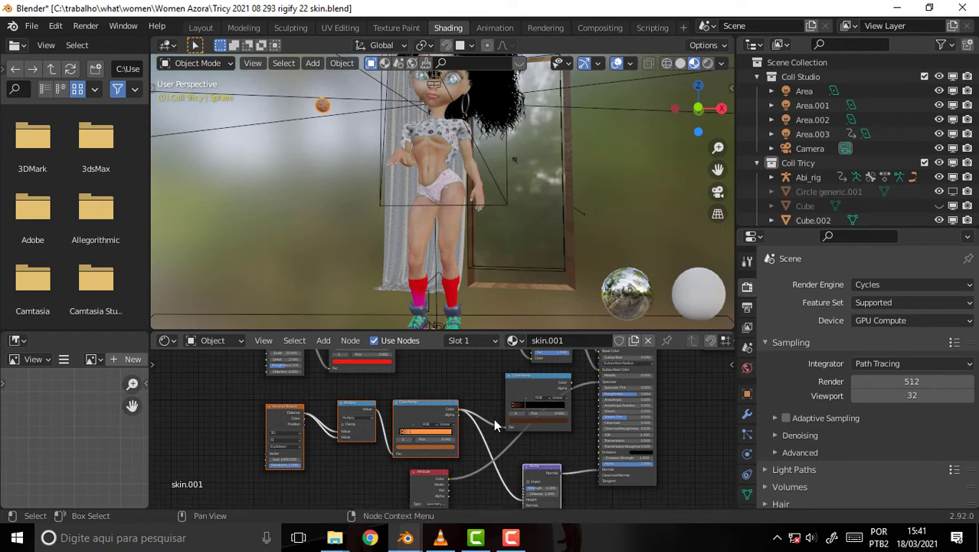
left_click(454, 221)
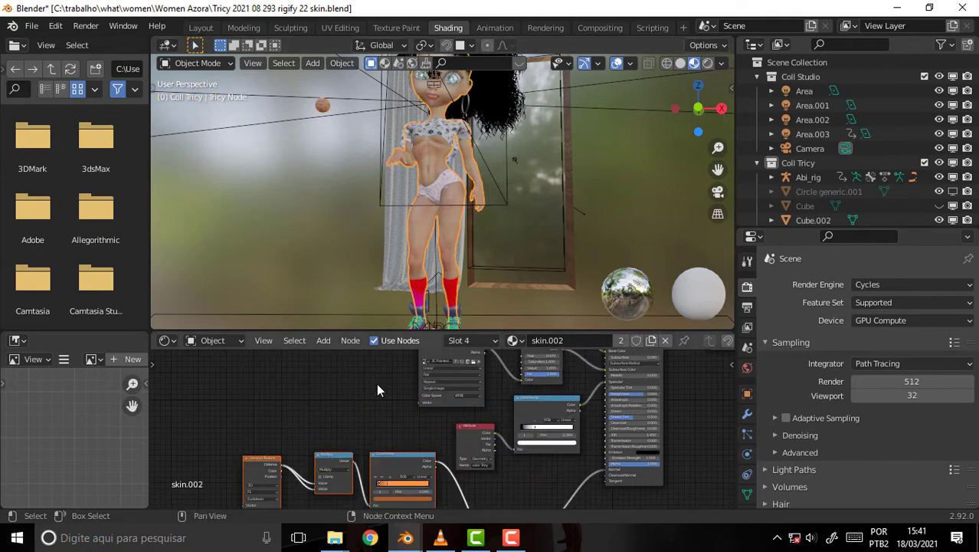
middle_click_drag(376, 383, 356, 487)
scroll(298, 486, "up", 1)
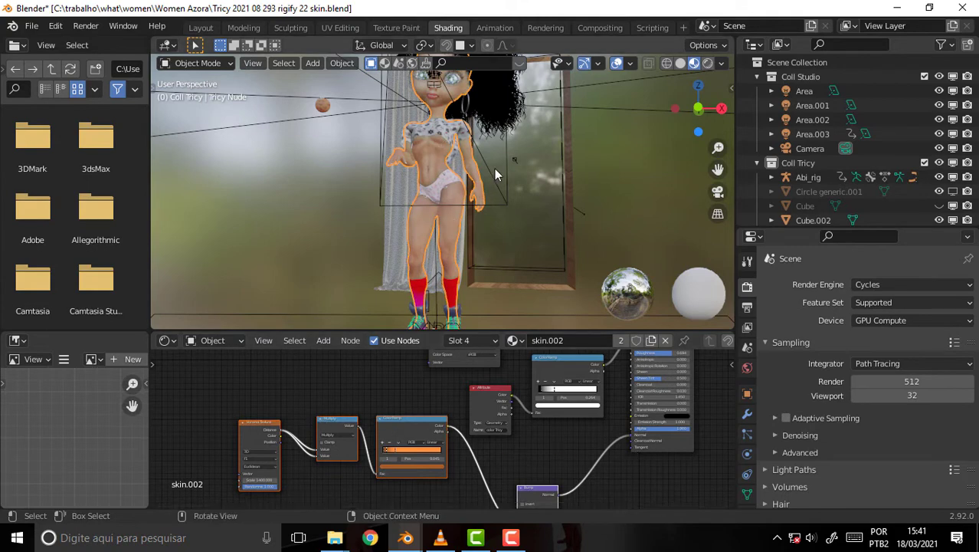
scroll(494, 169, "up", 3)
scroll(494, 168, "up", 2)
scroll(491, 166, "up", 2)
scroll(487, 168, "up", 1)
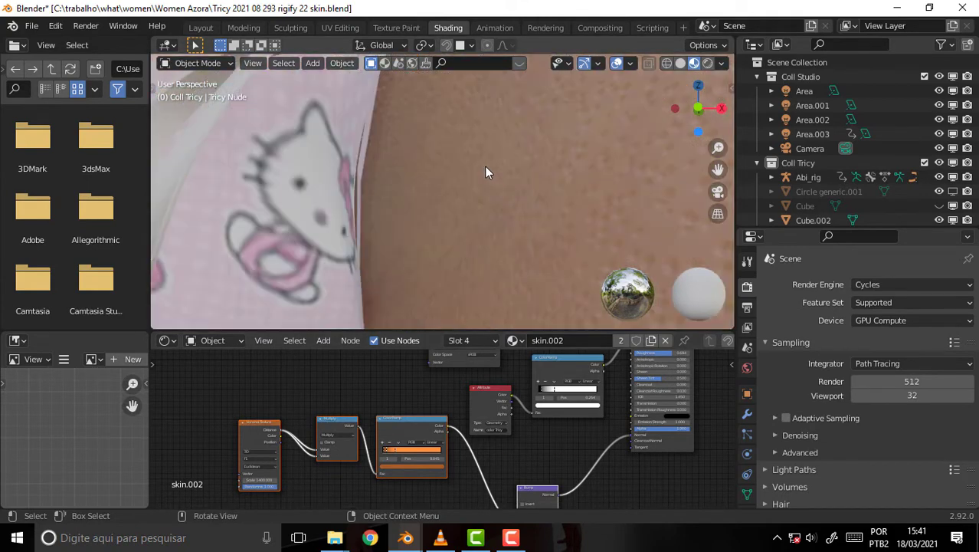
scroll(484, 173, "down", 2)
scroll(564, 181, "down", 3)
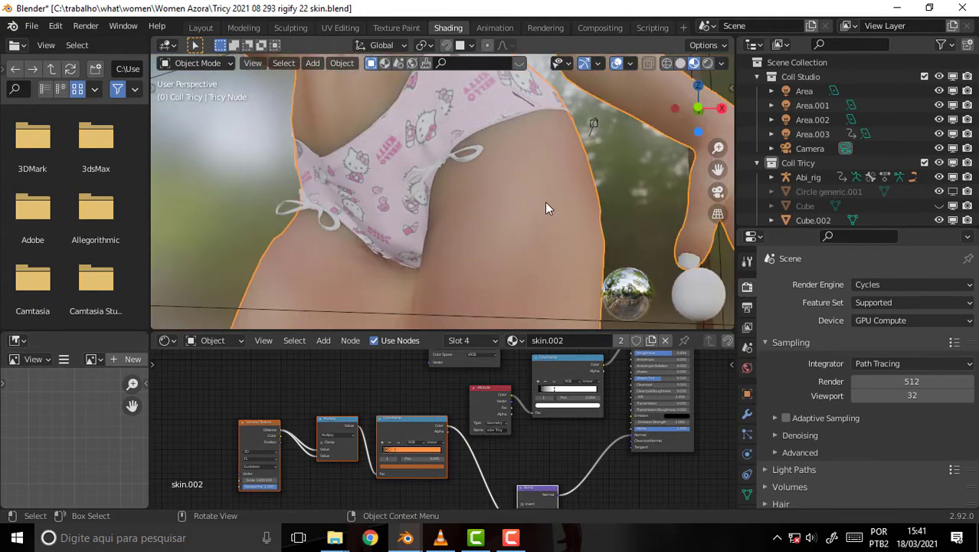
scroll(545, 205, "up", 3)
scroll(543, 201, "down", 3)
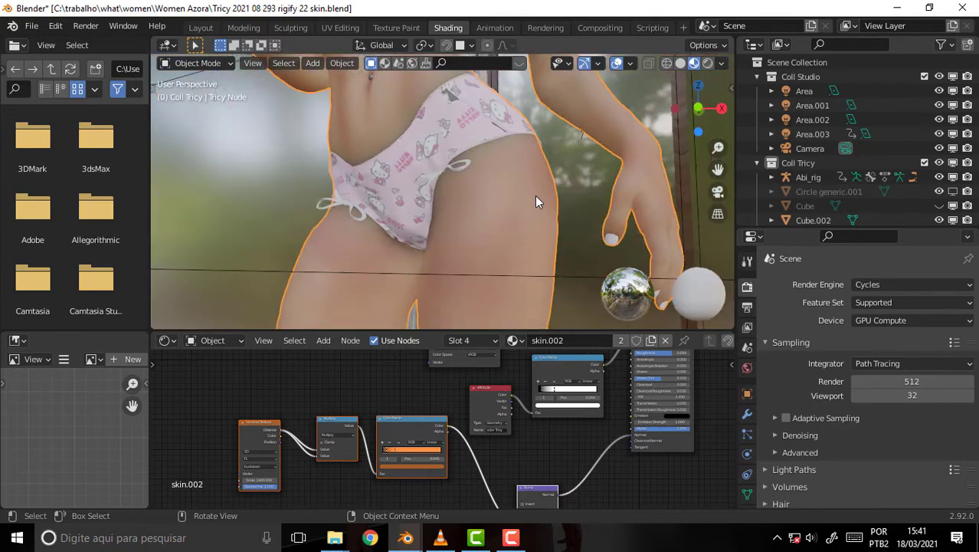
scroll(534, 196, "down", 2)
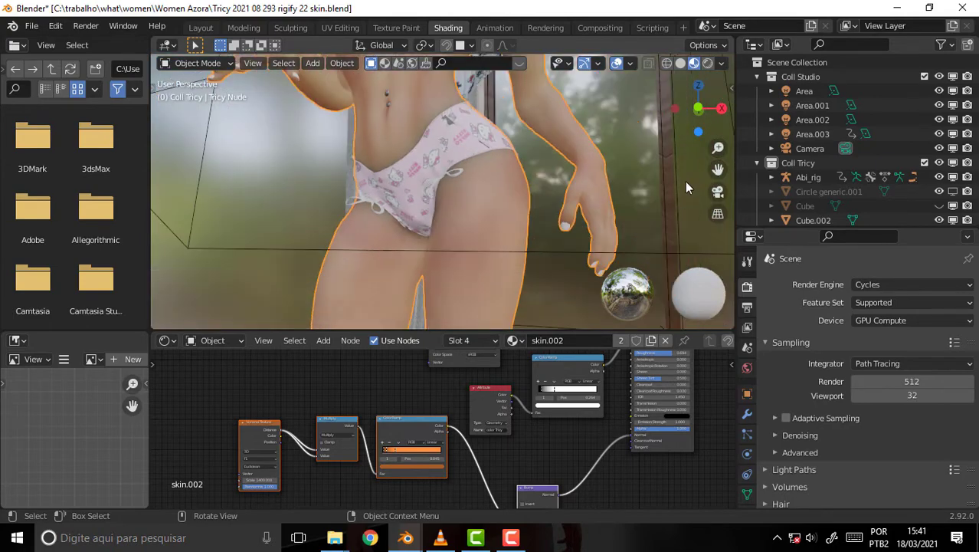
left_click_drag(720, 169, 626, 149)
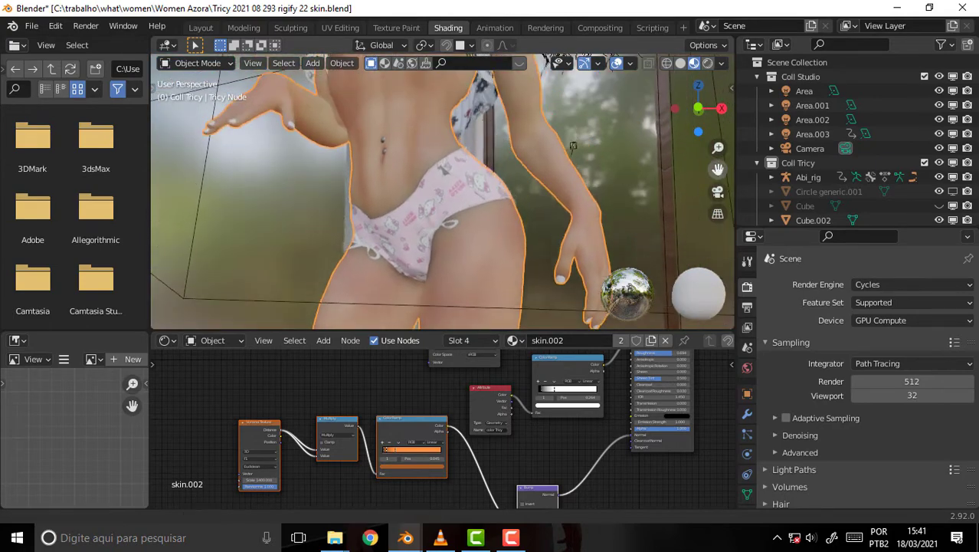
Step: In the Modeling workspace, switch the character from Edit Mode to Object Mode
left_click(245, 28)
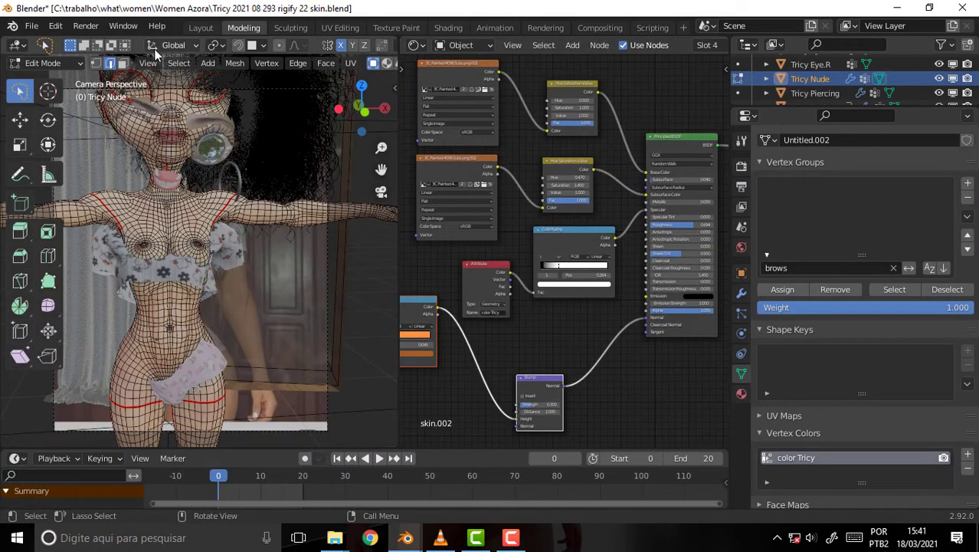
left_click(47, 63)
key("Return")
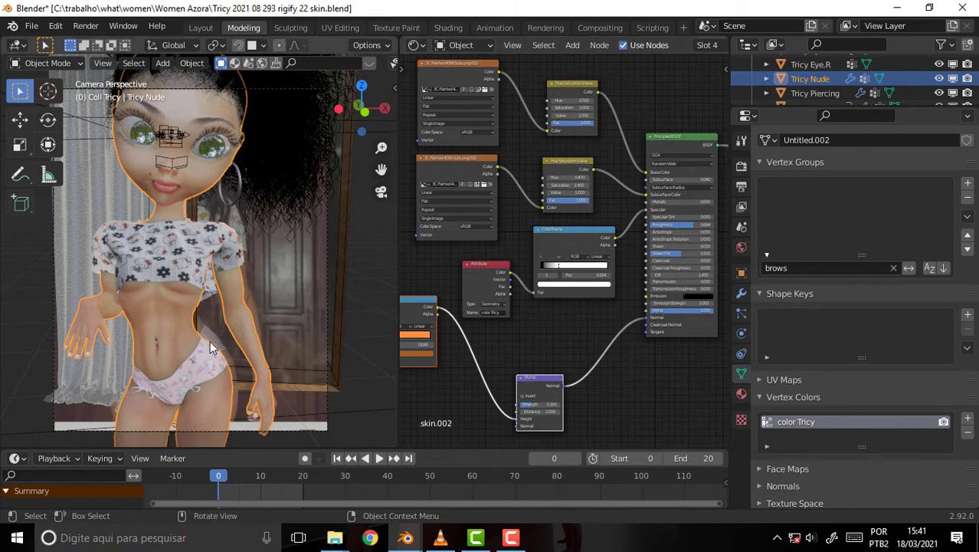
left_click(86, 25)
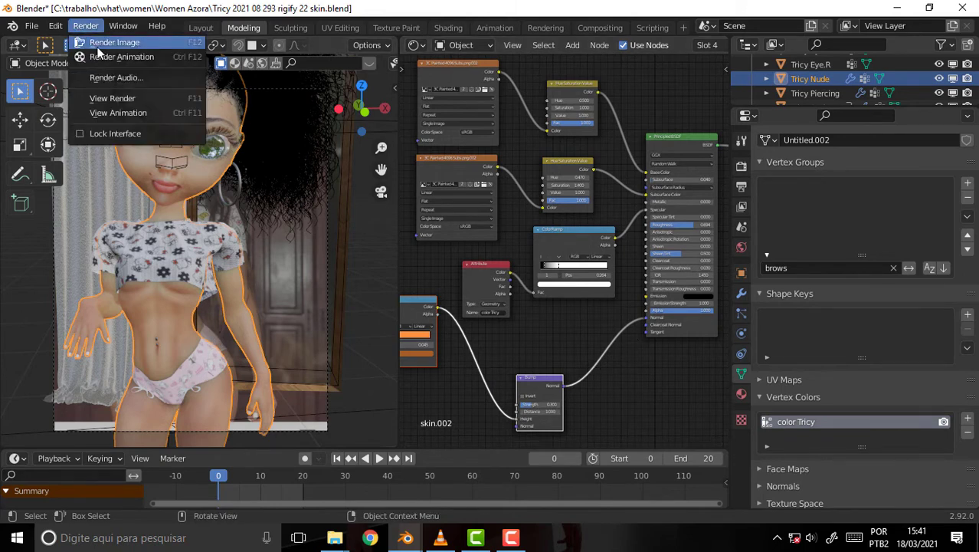
left_click(115, 98)
scroll(412, 203, "down", 4)
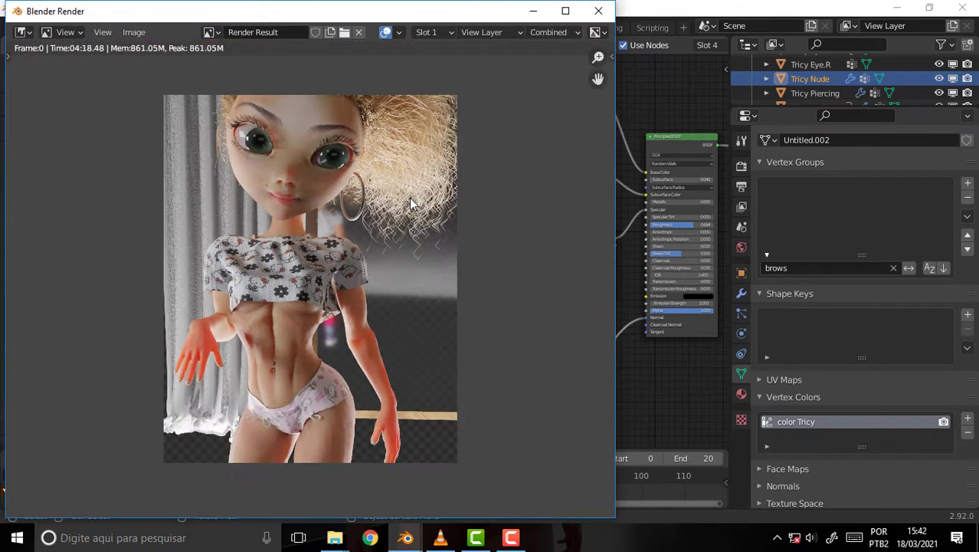
scroll(299, 218, "up", 7)
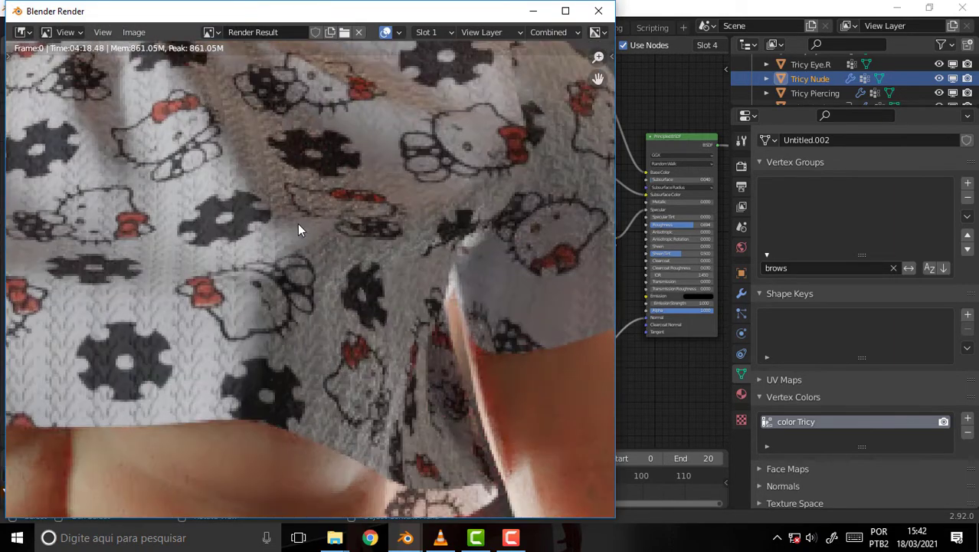
scroll(299, 225, "down", 3)
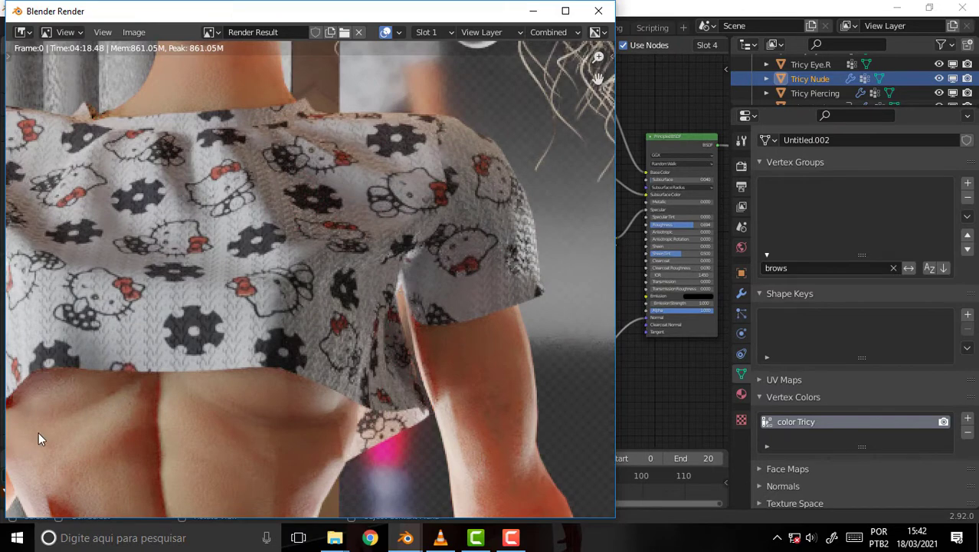
scroll(38, 432, "up", 2)
scroll(102, 381, "up", 2)
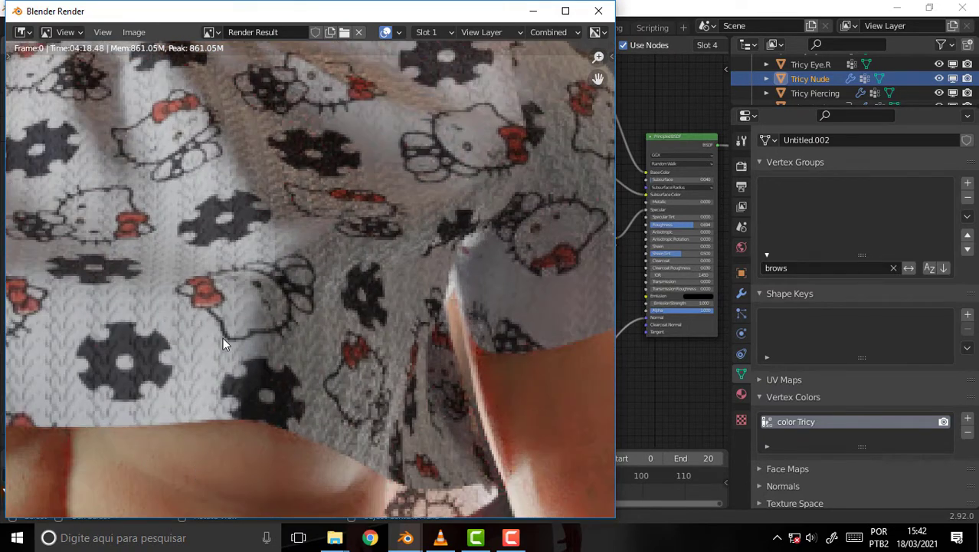
scroll(223, 338, "down", 2)
scroll(242, 339, "down", 1)
scroll(248, 334, "down", 2)
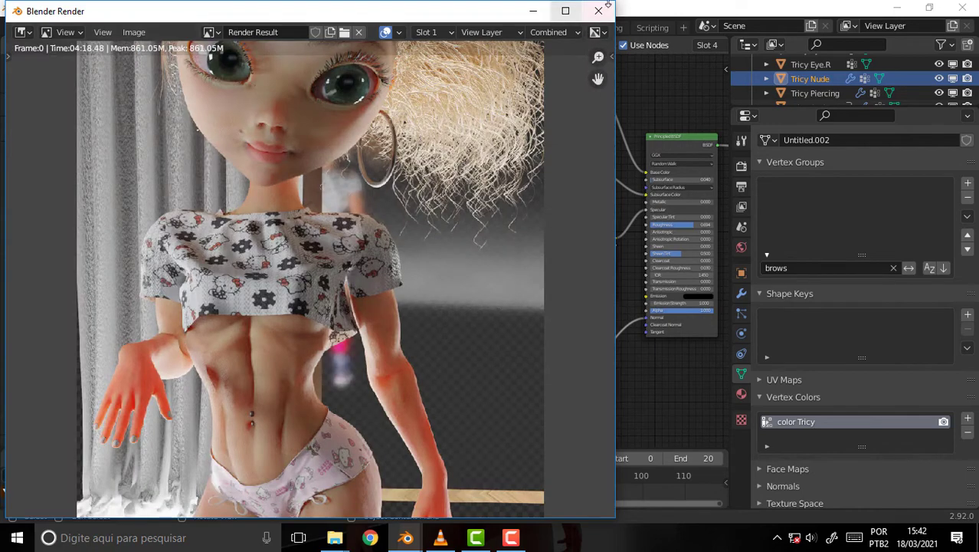
left_click(598, 11)
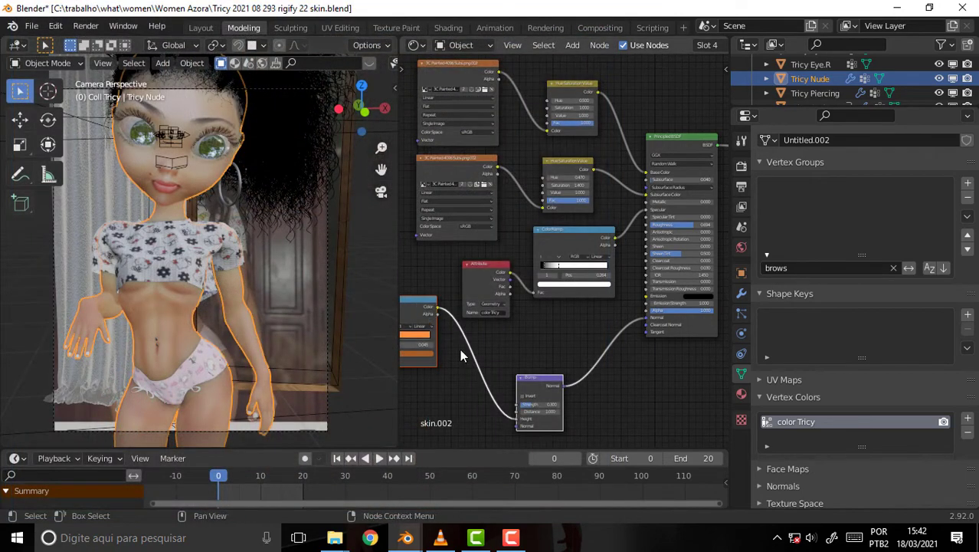
Step: Frame the Voronoi, Multiply and ColorRamp nodes and set the Voronoi Scale to 1000
middle_click_drag(509, 337, 677, 321)
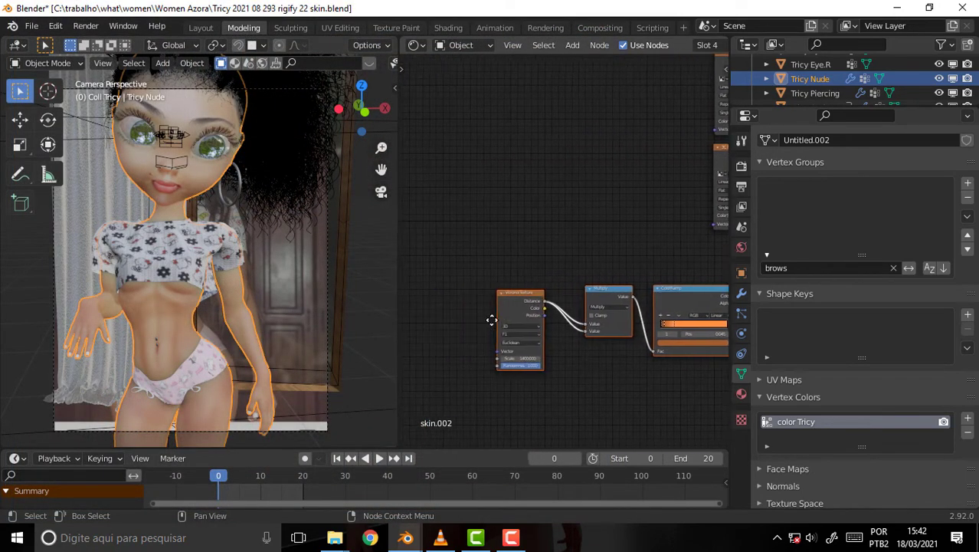
scroll(506, 345, "up", 2)
middle_click_drag(528, 348, 539, 294)
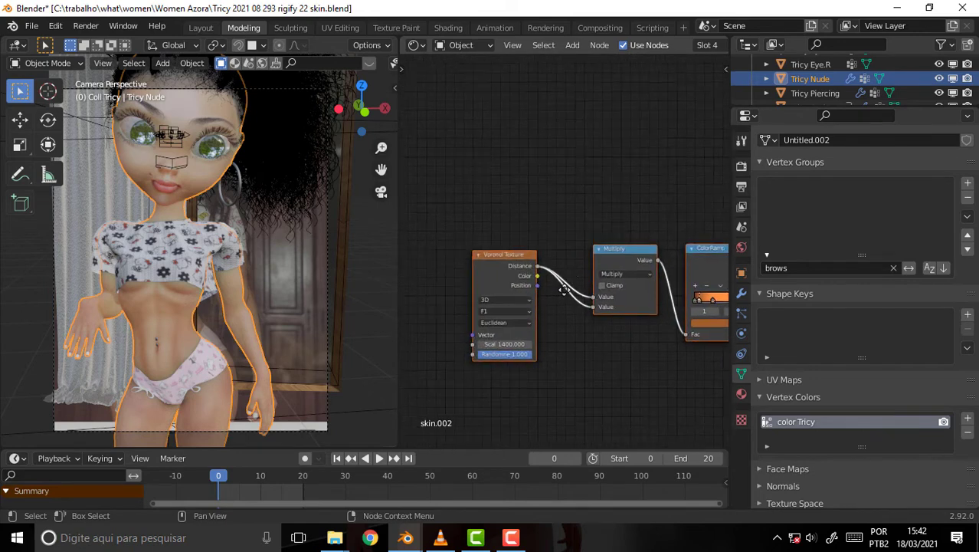
scroll(538, 286, "up", 1)
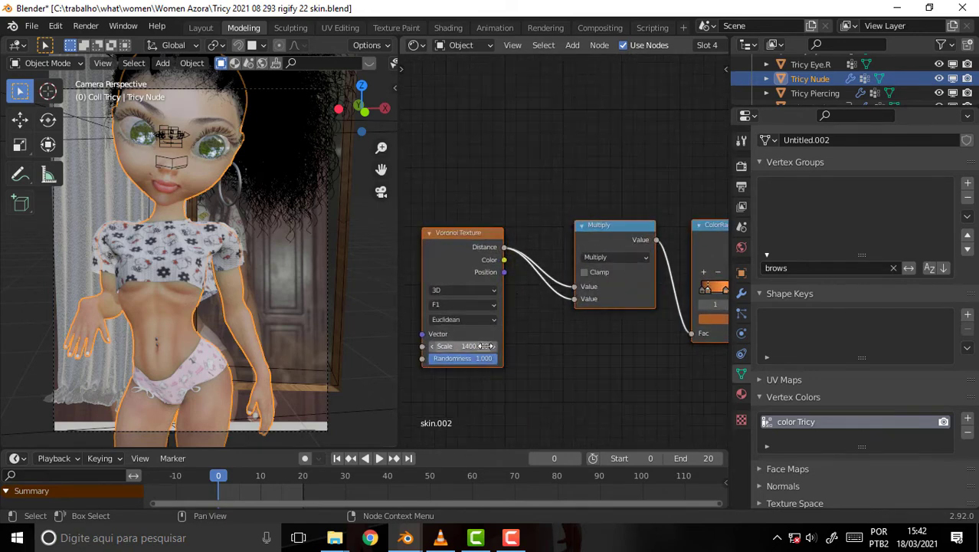
left_click(457, 346)
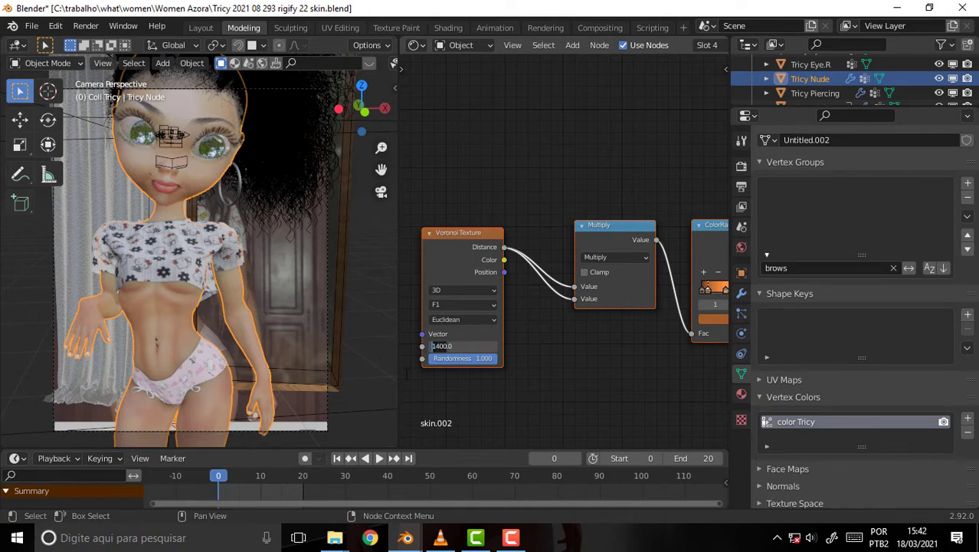
type("7")
key("Return")
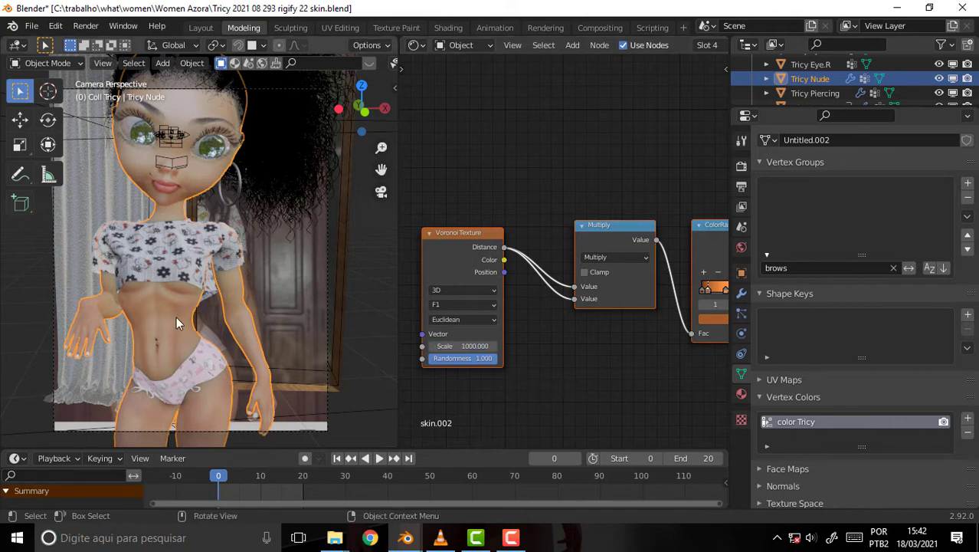
scroll(188, 238, "up", 2)
scroll(171, 228, "up", 3)
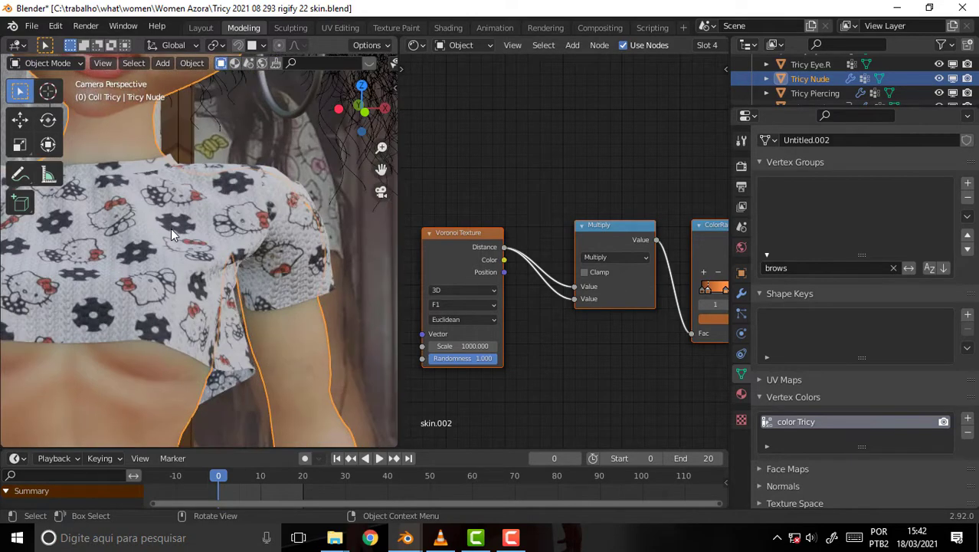
scroll(171, 229, "up", 3)
scroll(163, 230, "up", 2)
scroll(299, 344, "down", 2)
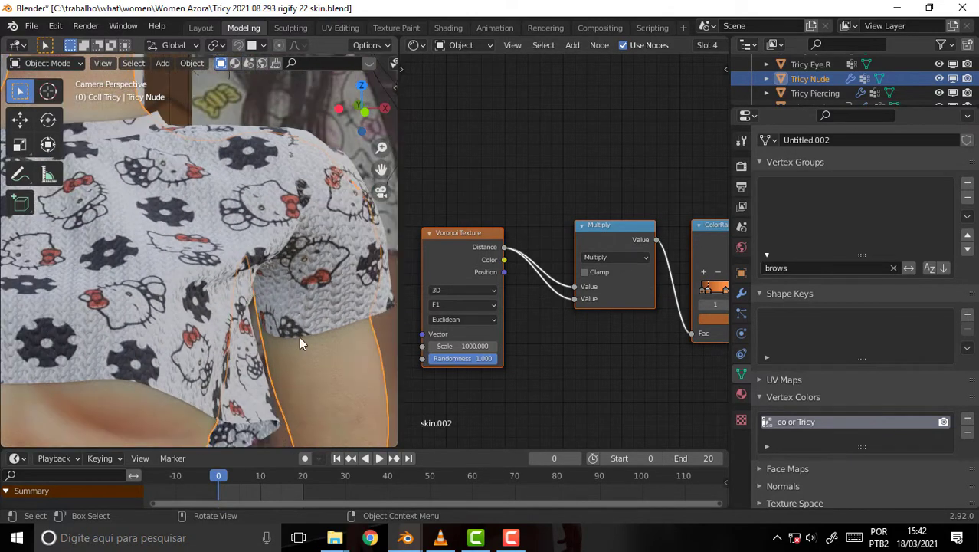
scroll(255, 337, "up", 2)
scroll(254, 332, "down", 2)
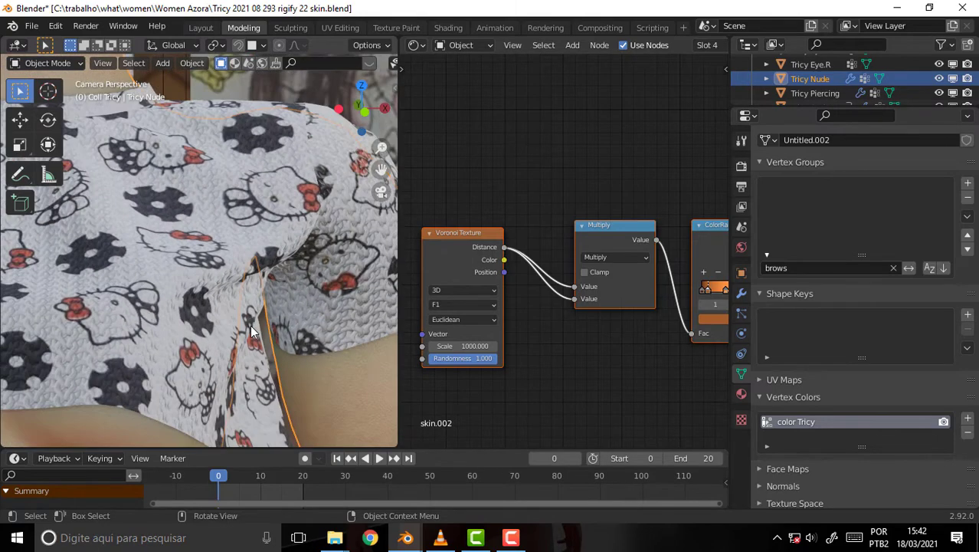
mouse_move(222, 309)
middle_mouse_down()
mouse_move(244, 224)
mouse_move(231, 306)
middle_mouse_up()
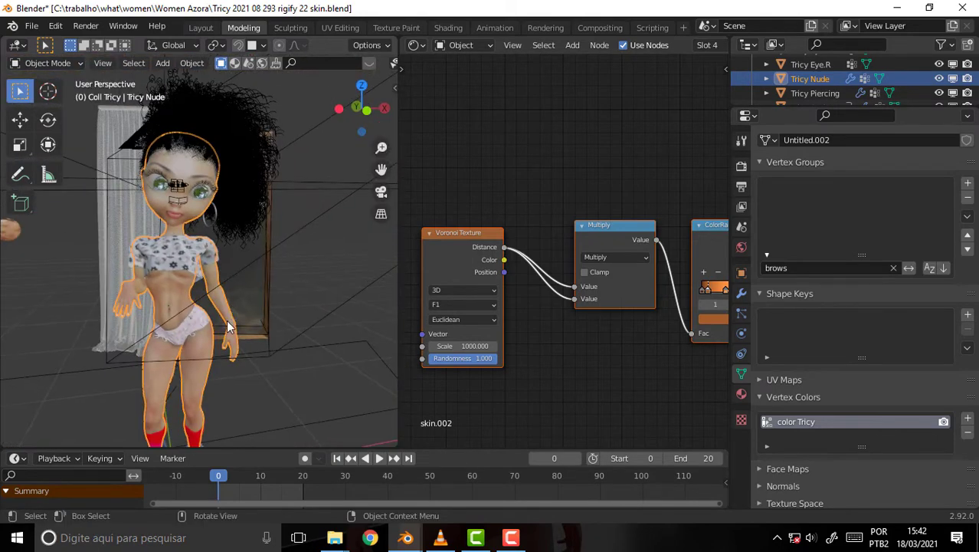
key("KP_0")
scroll(272, 279, "down", 3)
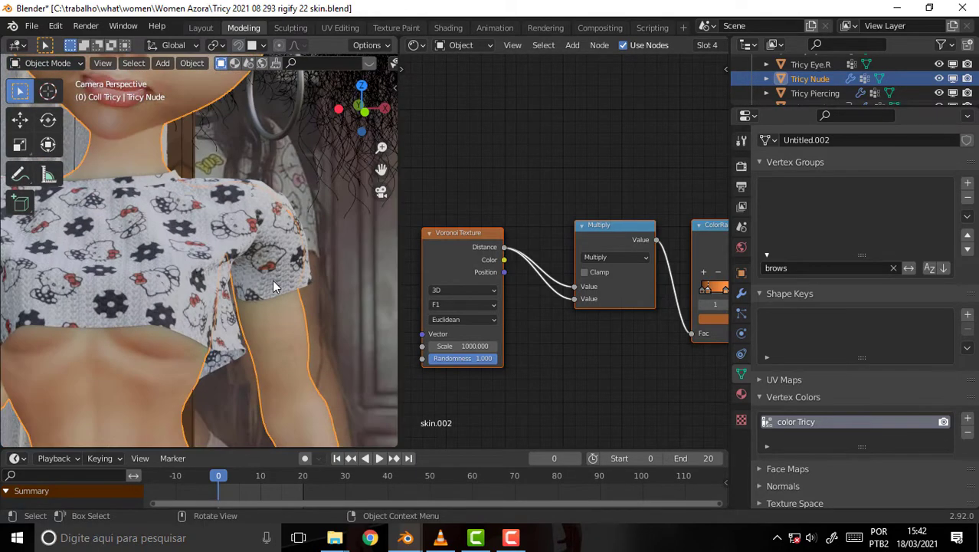
scroll(271, 279, "up", 1)
Step: Move the white stop of the shader's ColorRamp leftward so the skin renders brighter
scroll(540, 161, "down", 2)
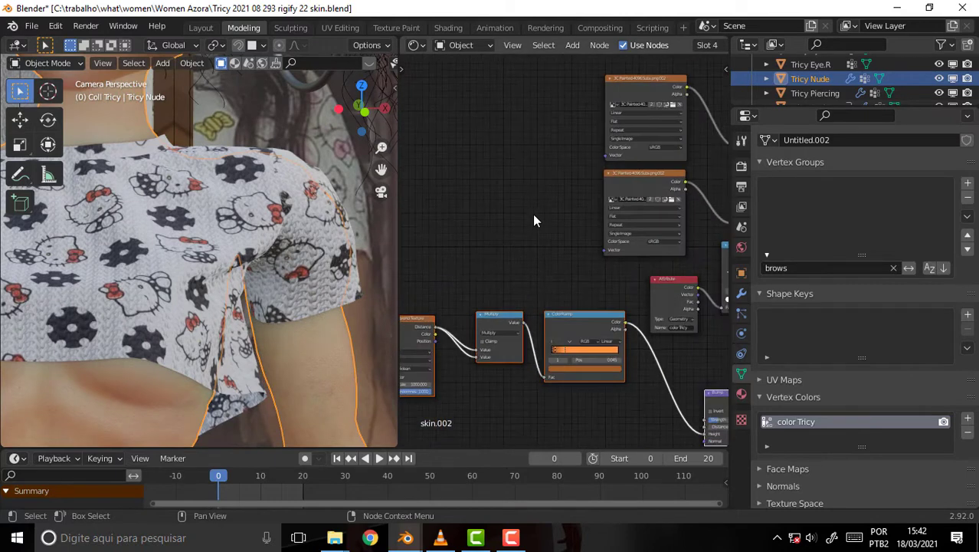
scroll(533, 217, "down", 2)
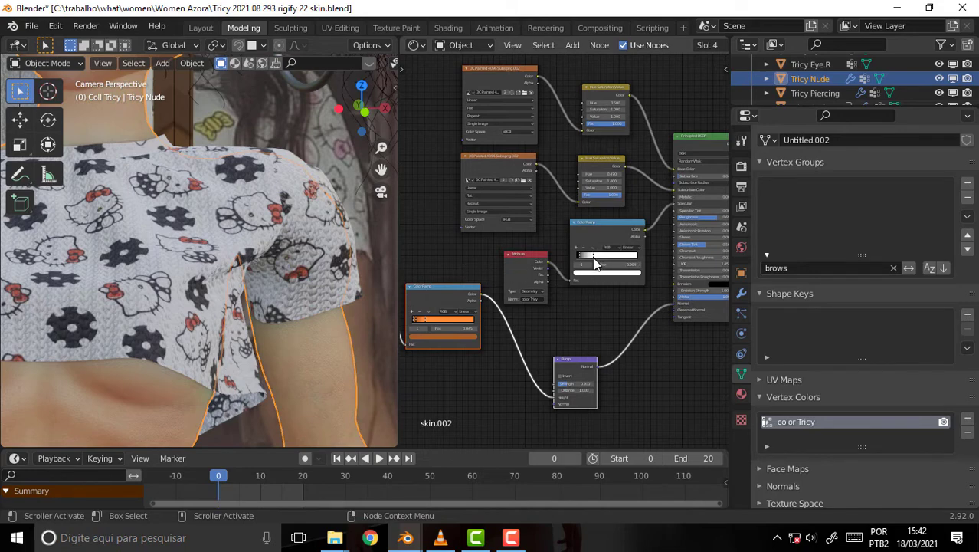
left_click(600, 228)
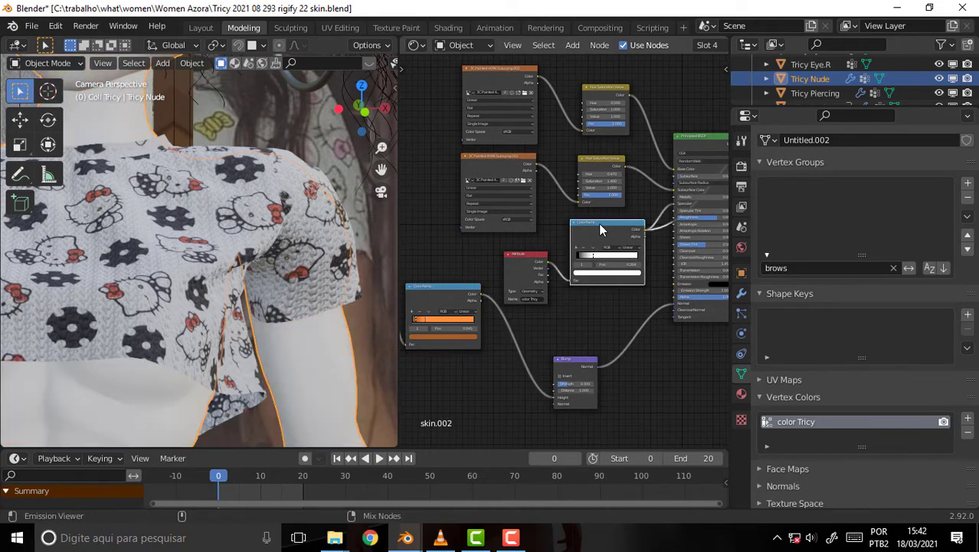
scroll(314, 245, "down", 5)
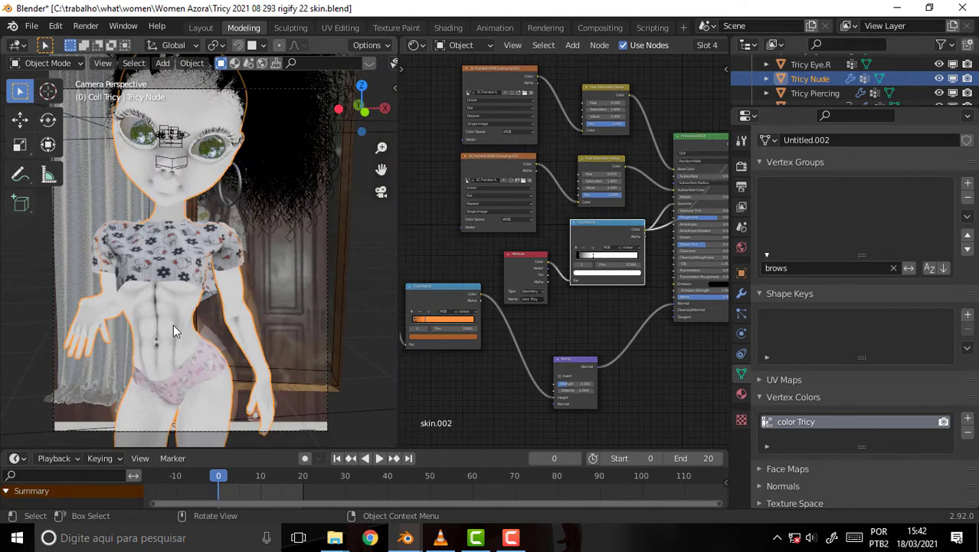
mouse_move(601, 258)
left_mouse_down()
mouse_move(584, 263)
mouse_move(602, 266)
mouse_move(591, 262)
left_mouse_up()
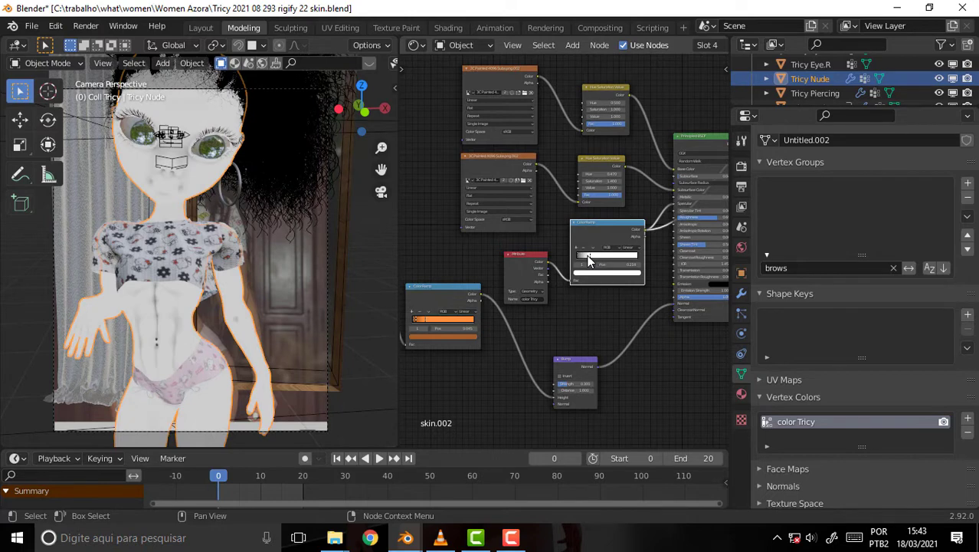
left_click(635, 373)
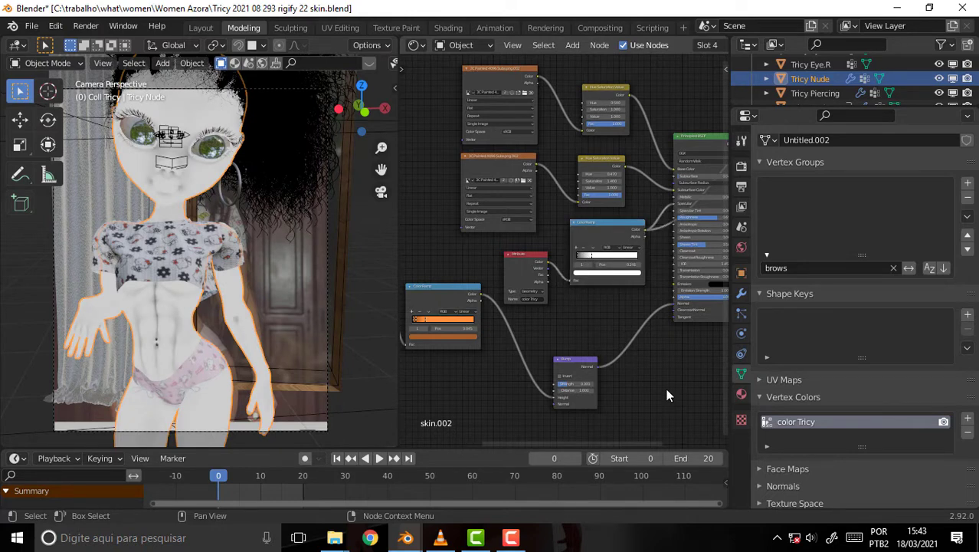
left_click(694, 141)
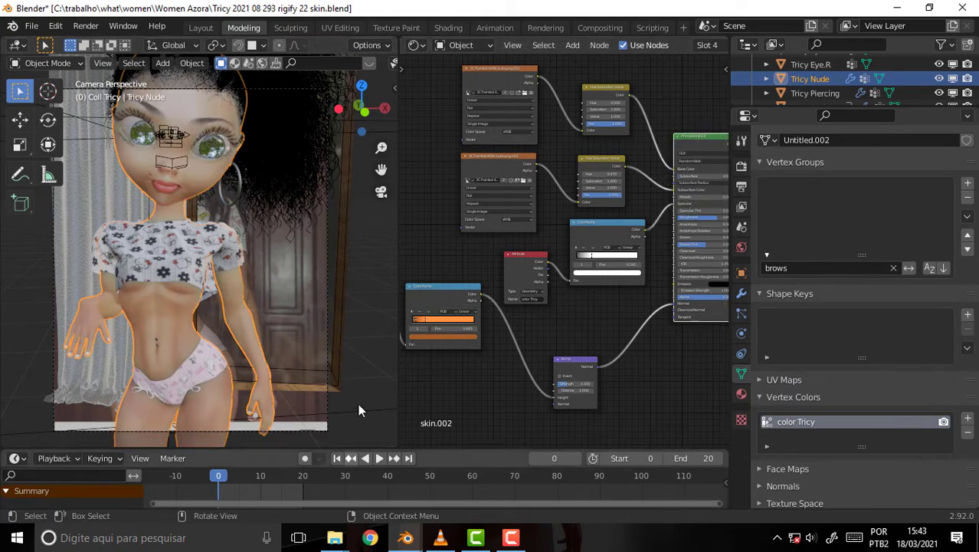
Step: Show the character's last render result with Render > View Render
left_click(86, 26)
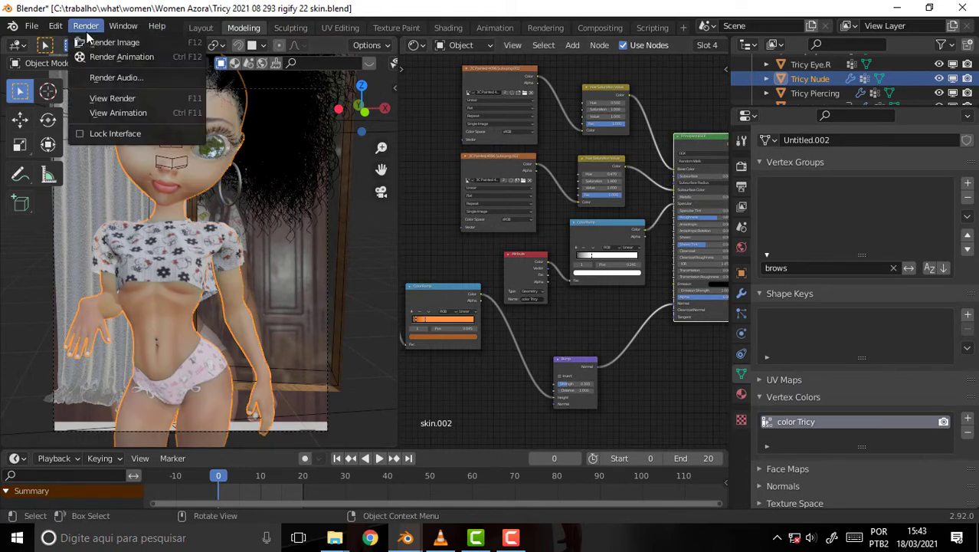
left_click(120, 99)
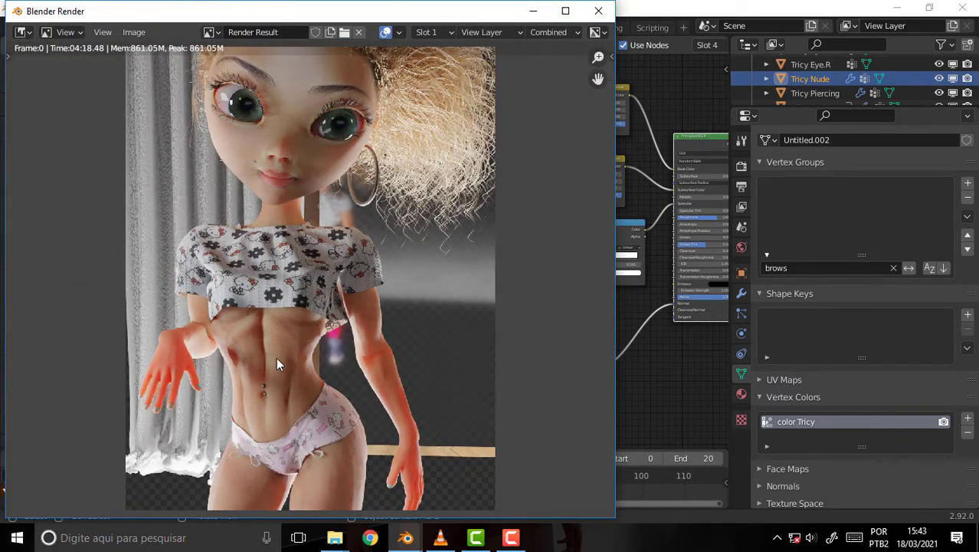
scroll(357, 276, "up", 3)
scroll(358, 271, "down", 3)
Step: Close the render, inspect the Neo body's material in the other Blender file, then return to Tricy
left_click(598, 11)
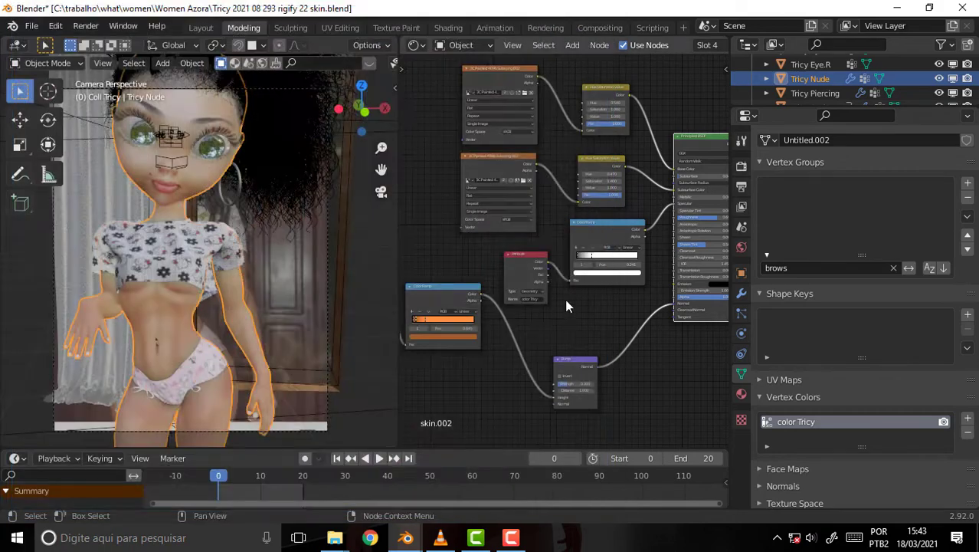
middle_click_drag(591, 314, 570, 307)
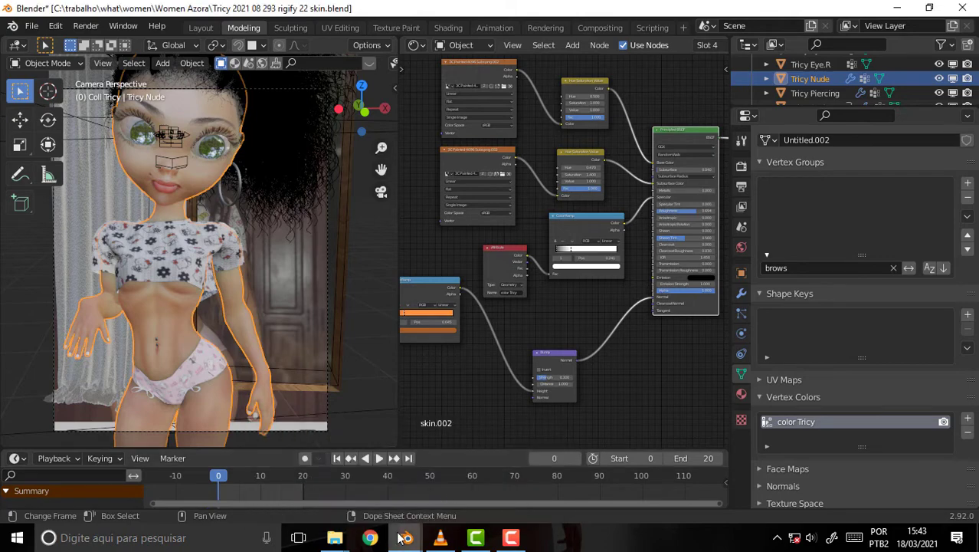
left_click(434, 541)
mouse_move(405, 538)
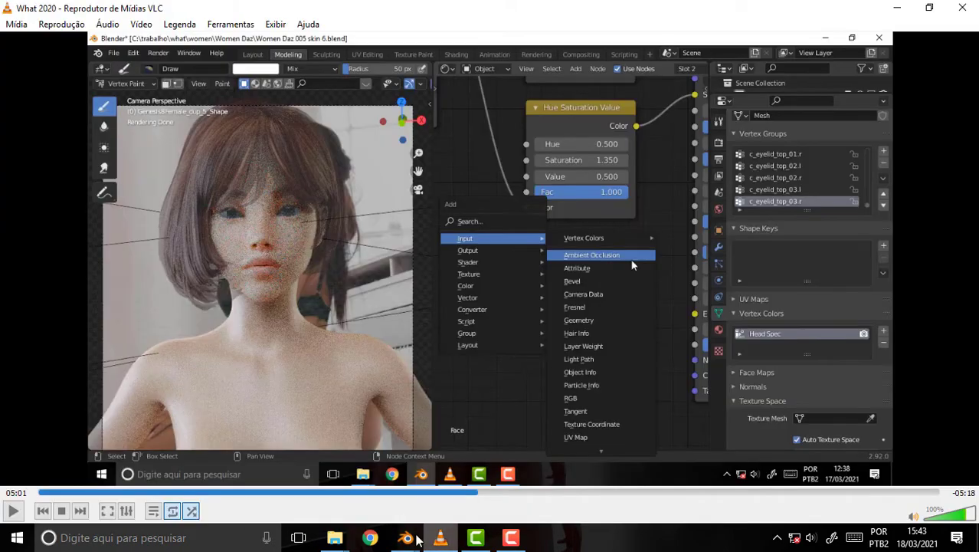
left_click(458, 497)
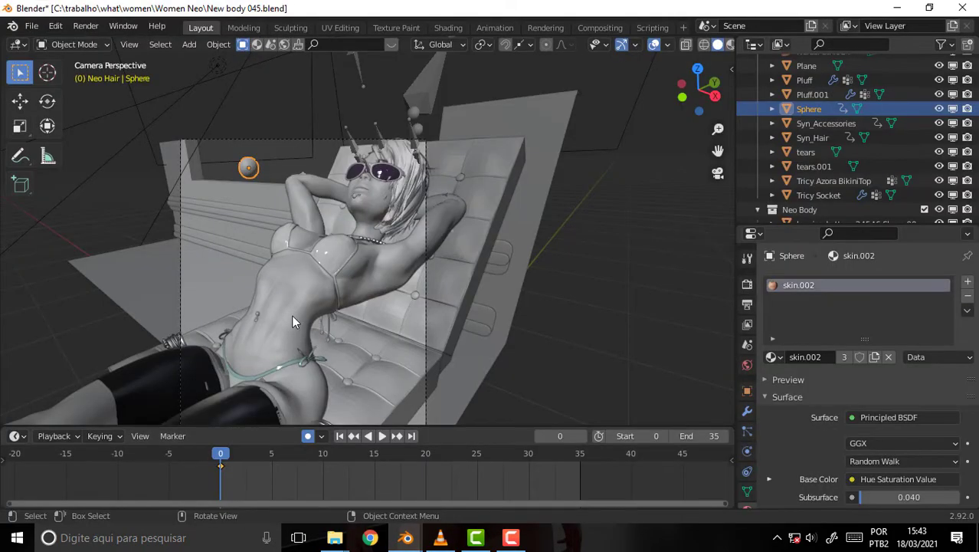
left_click(307, 299)
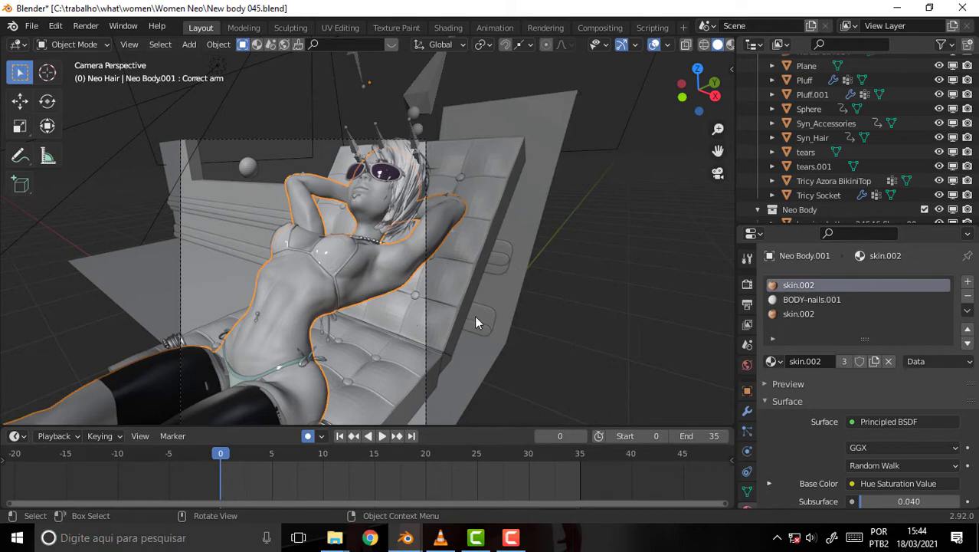
mouse_move(405, 537)
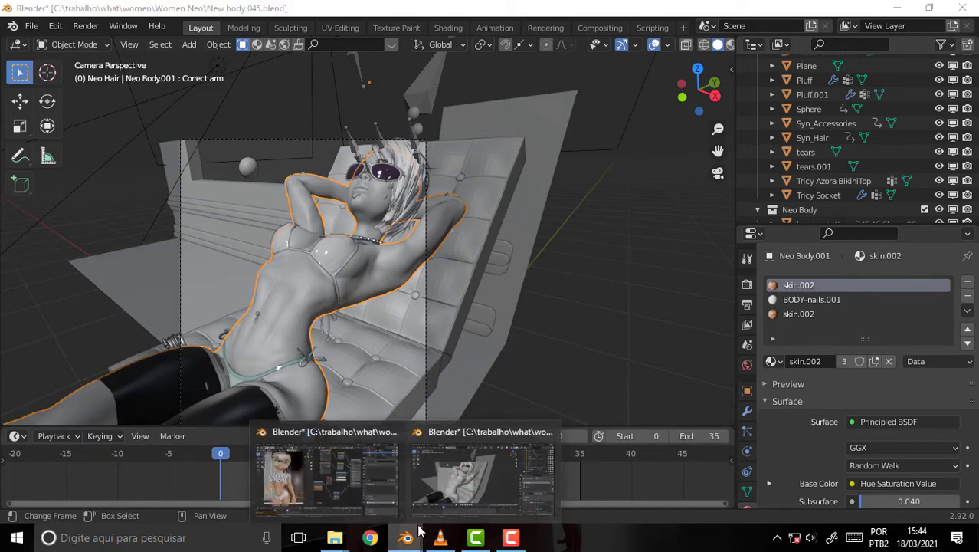
left_click(314, 474)
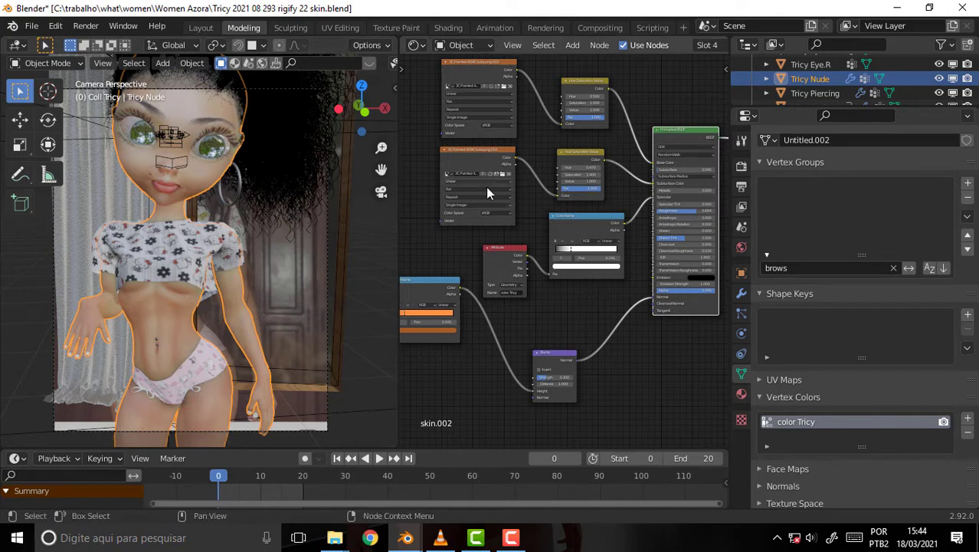
Step: Pan and zoom the skin.002 node graph to centre the texture nodes
scroll(530, 144, "up", 1)
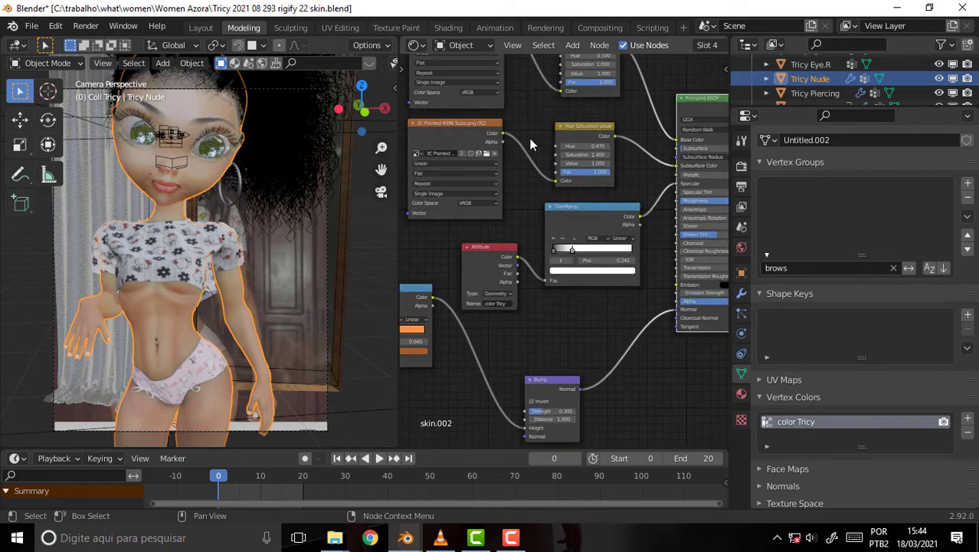
middle_click_drag(530, 144, 558, 202)
scroll(229, 167, "up", 2)
scroll(229, 167, "up", 2)
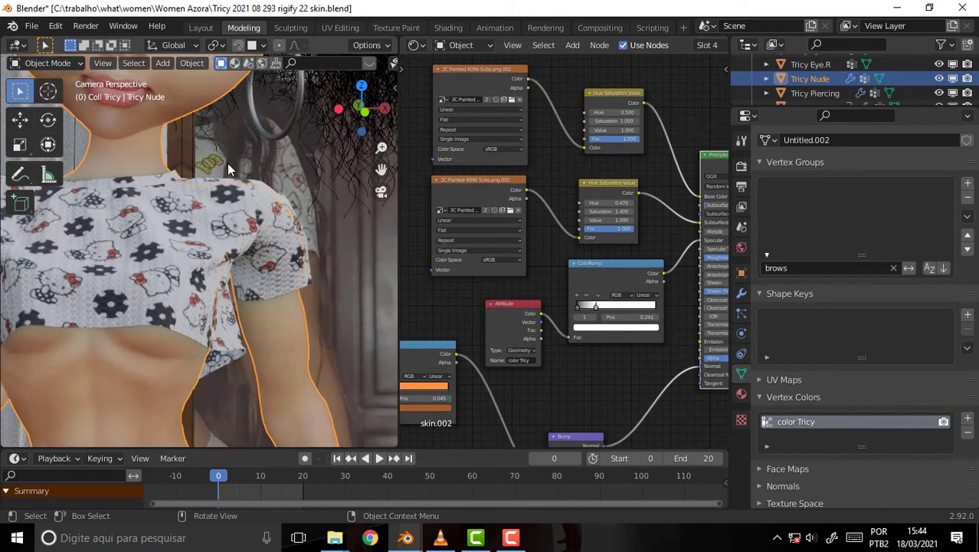
scroll(283, 321, "up", 3)
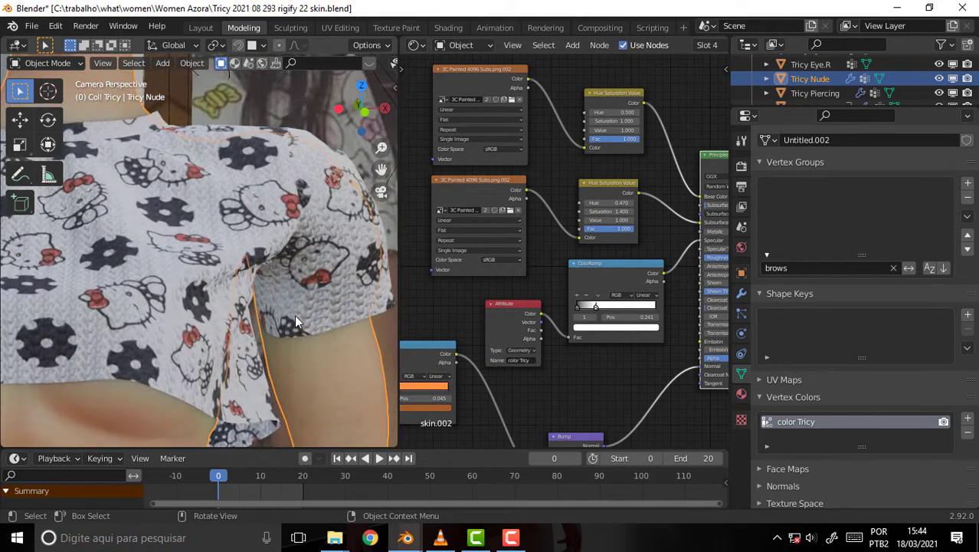
scroll(326, 350, "down", 3)
scroll(310, 276, "down", 2)
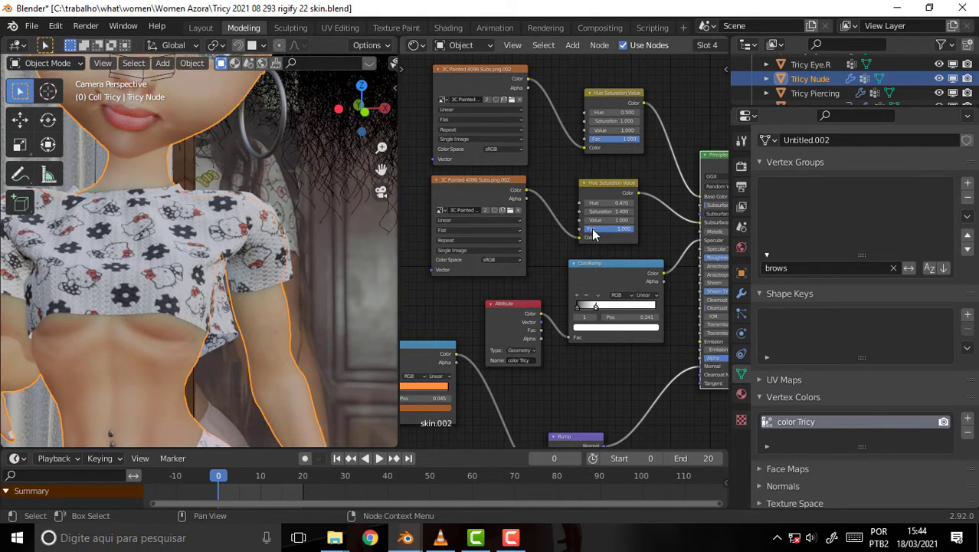
scroll(546, 196, "down", 1)
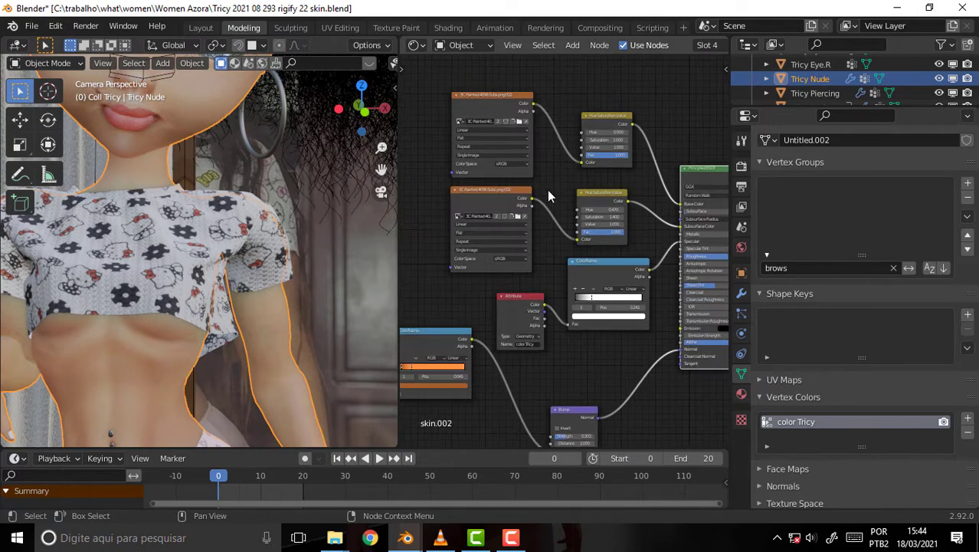
scroll(331, 224, "down", 3)
scroll(328, 225, "up", 2)
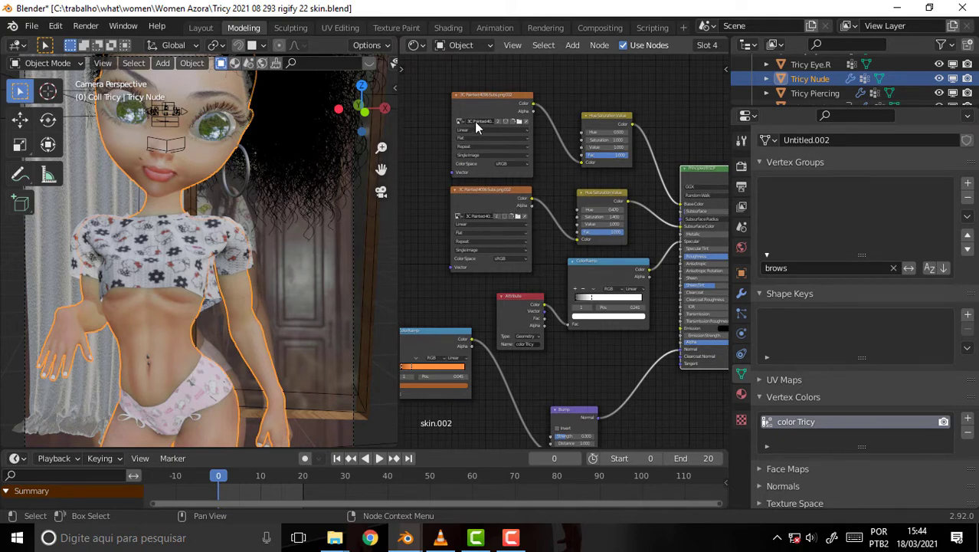
mouse_move(334, 538)
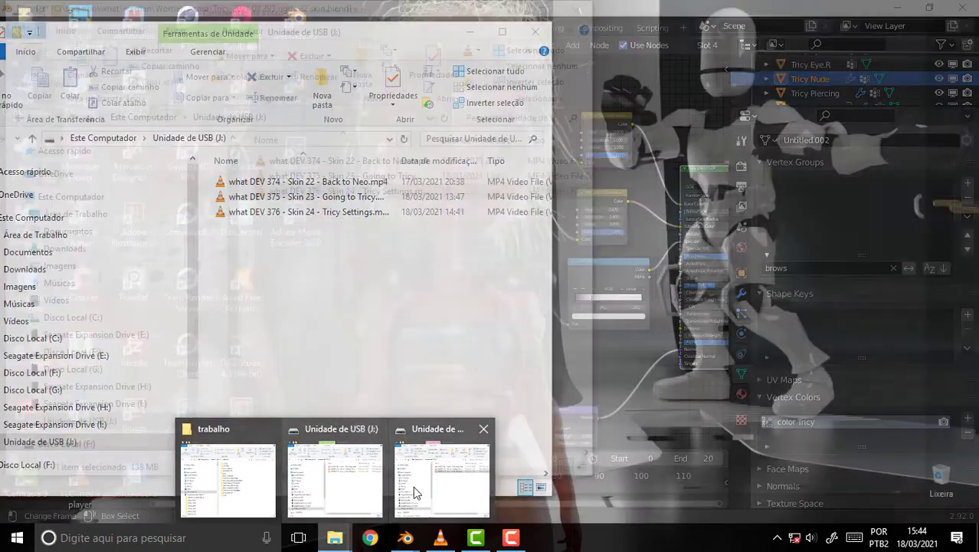
Step: Close the New body 045 Blender file, answering its save prompt, and return to the Tricy scene
left_click(413, 485)
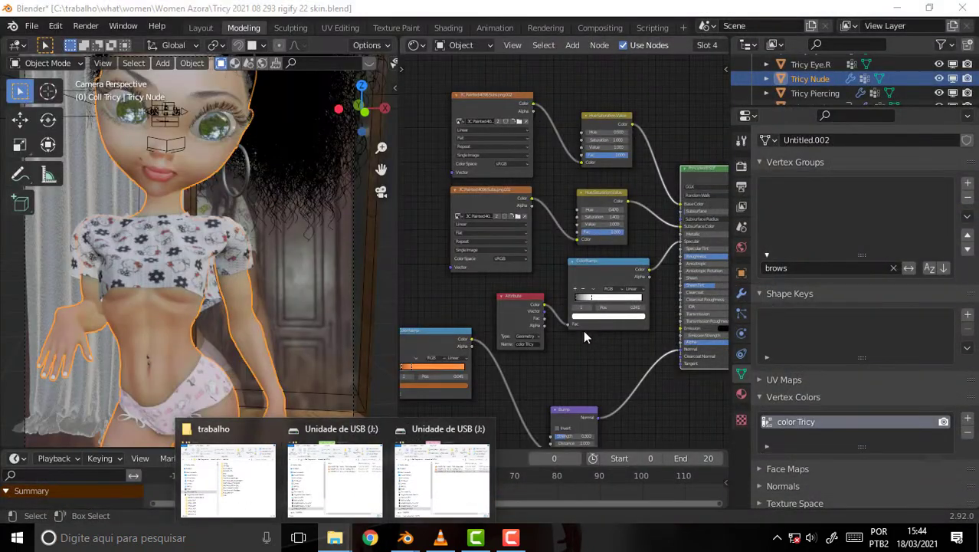
key("alt+Tab")
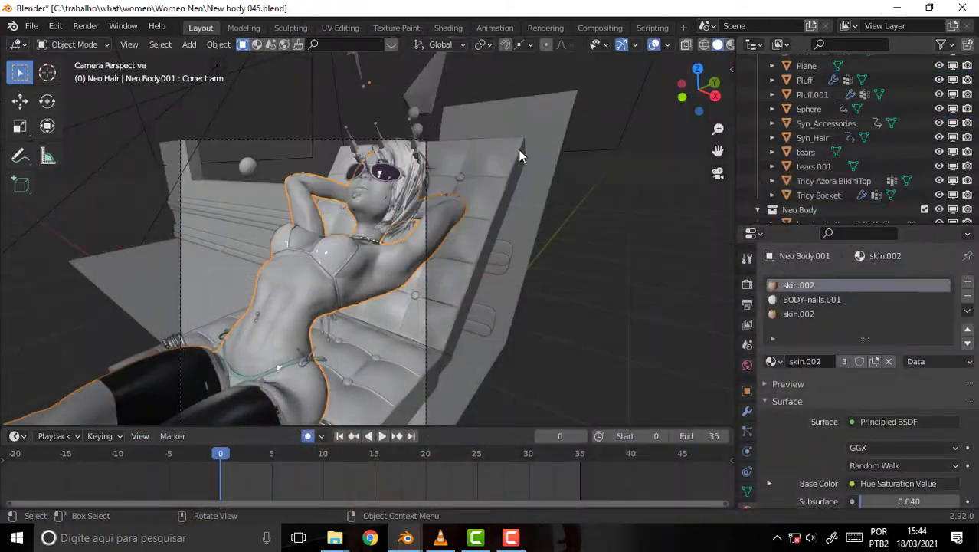
left_click(963, 7)
left_click(516, 293)
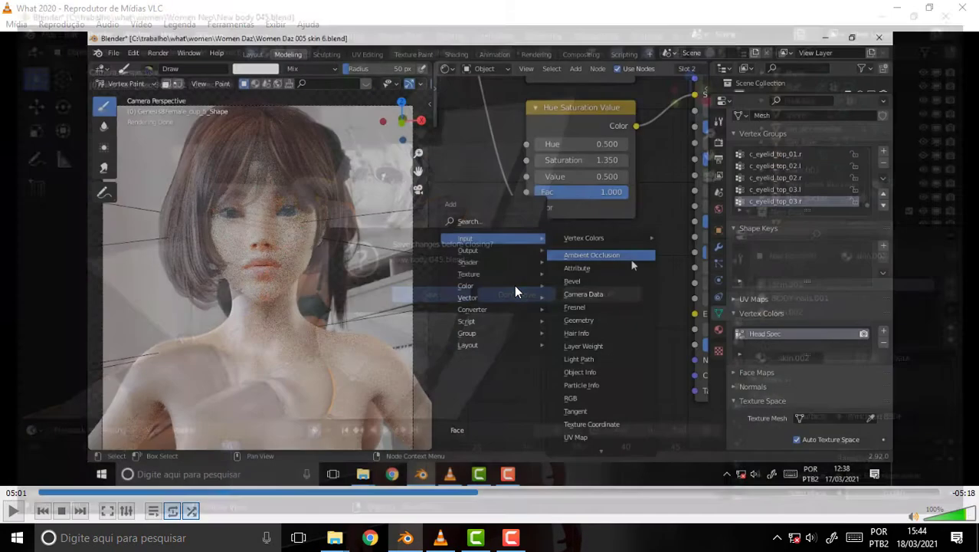
key("alt+Tab")
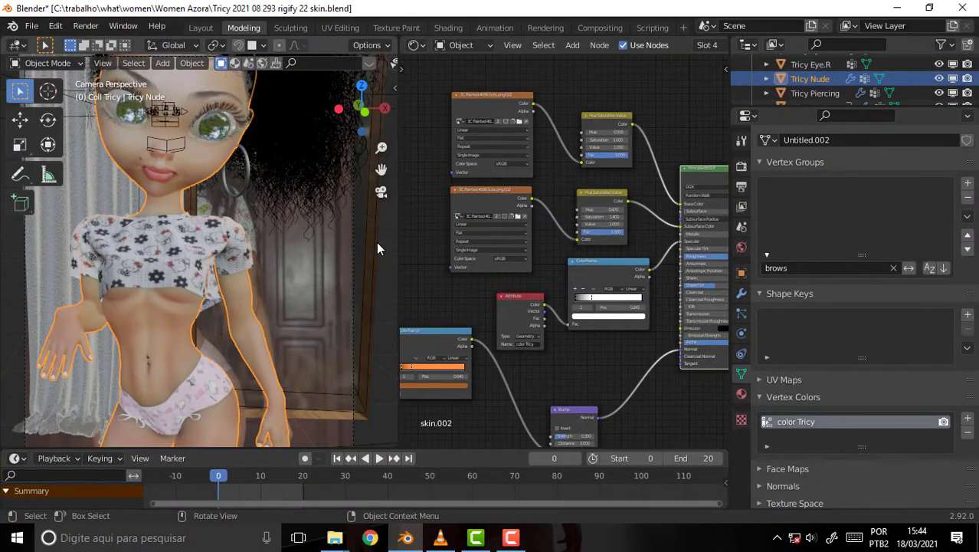
Step: Delete the skin.001 preview sphere in the Layout workspace and reselect the Tricy Nude body
left_click_drag(876, 107, 876, 482)
left_click(201, 29)
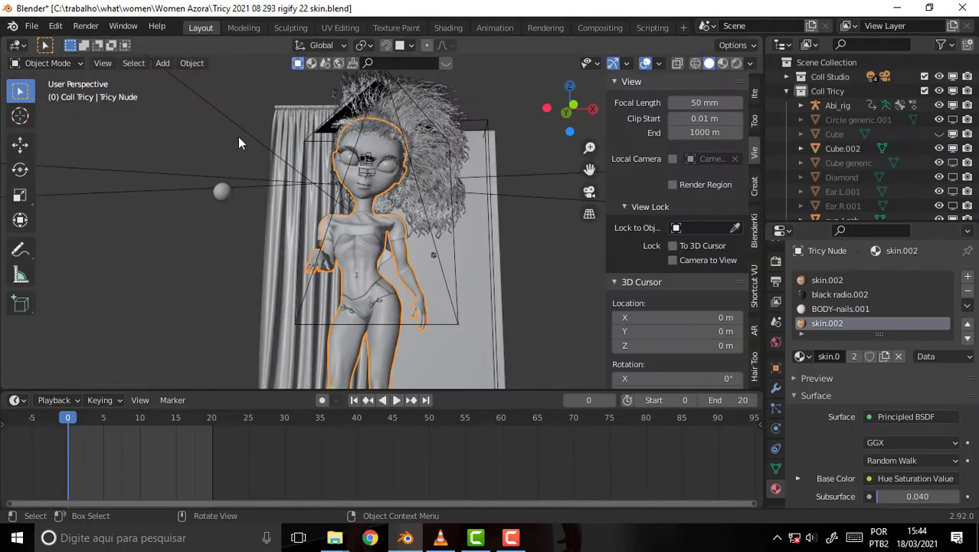
left_click(219, 194)
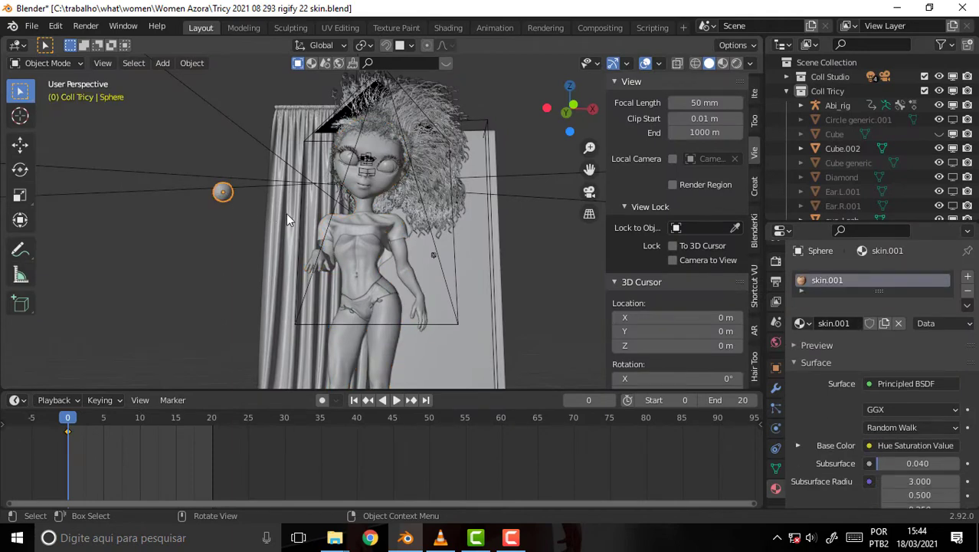
key("Delete")
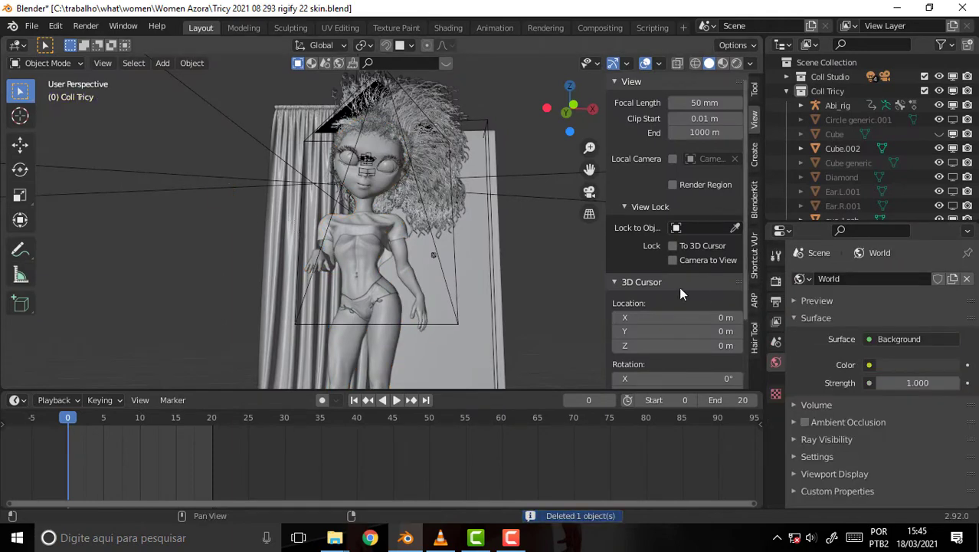
left_click(383, 329)
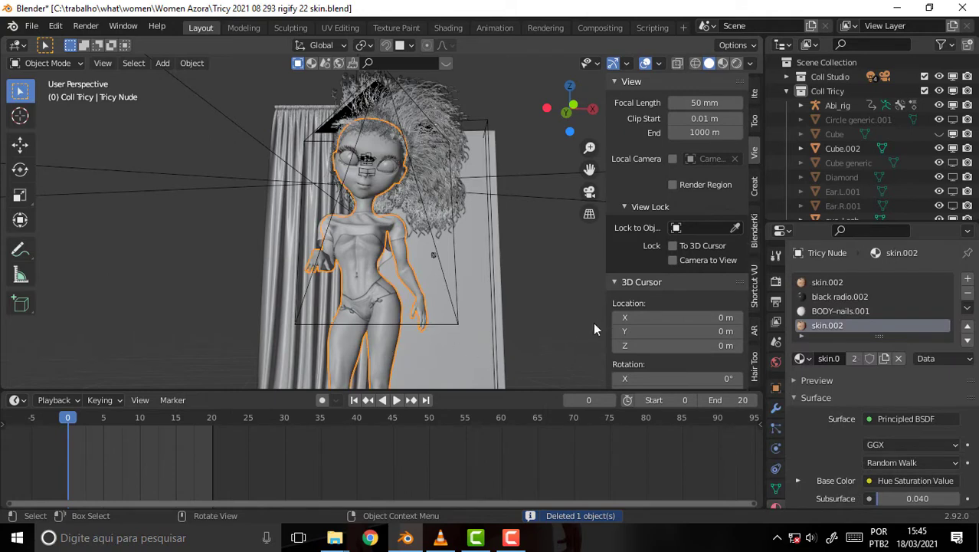
Step: Open the Shading workspace and frame the skin.002 texture, ColorRamp and Principled BSDF nodes
left_click(450, 29)
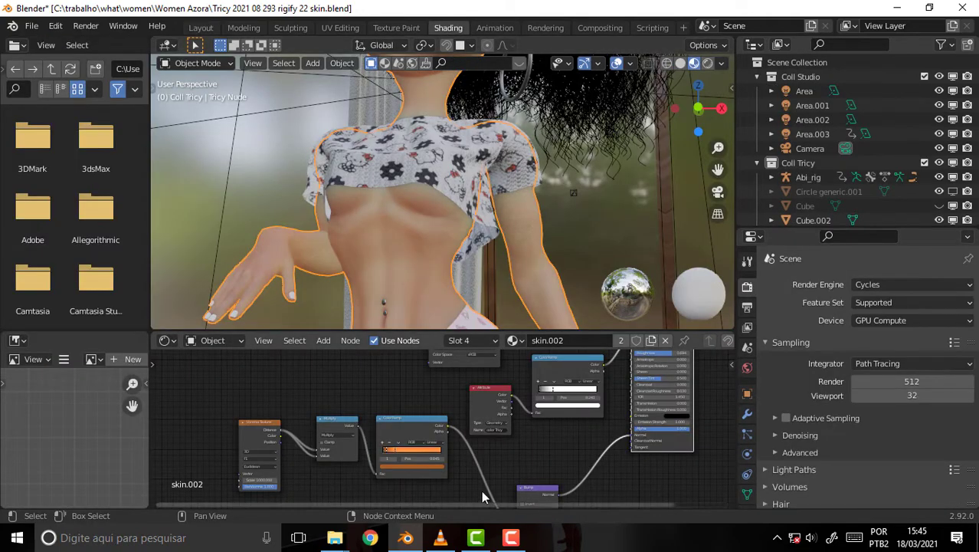
scroll(407, 393, "up", 2)
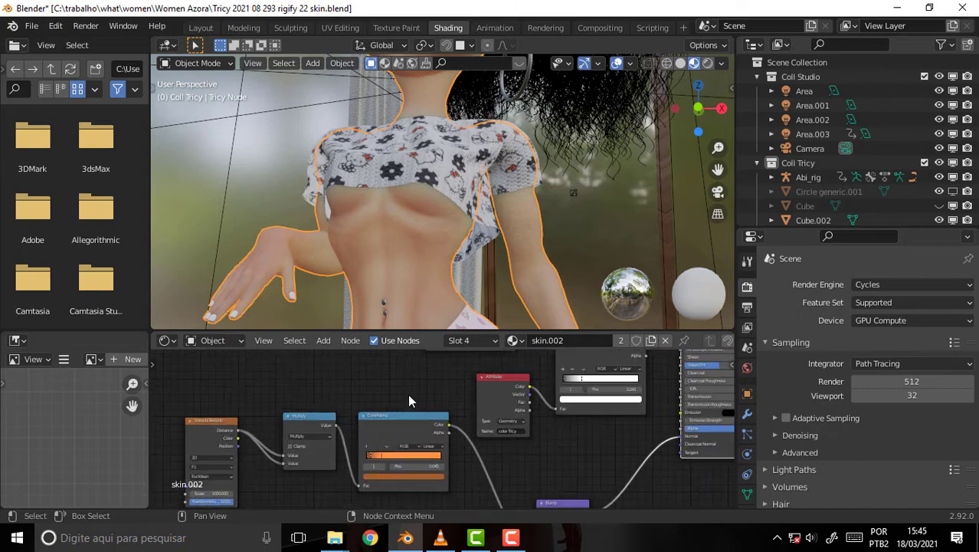
mouse_move(399, 396)
middle_mouse_down()
mouse_move(419, 372)
mouse_move(388, 484)
middle_mouse_up()
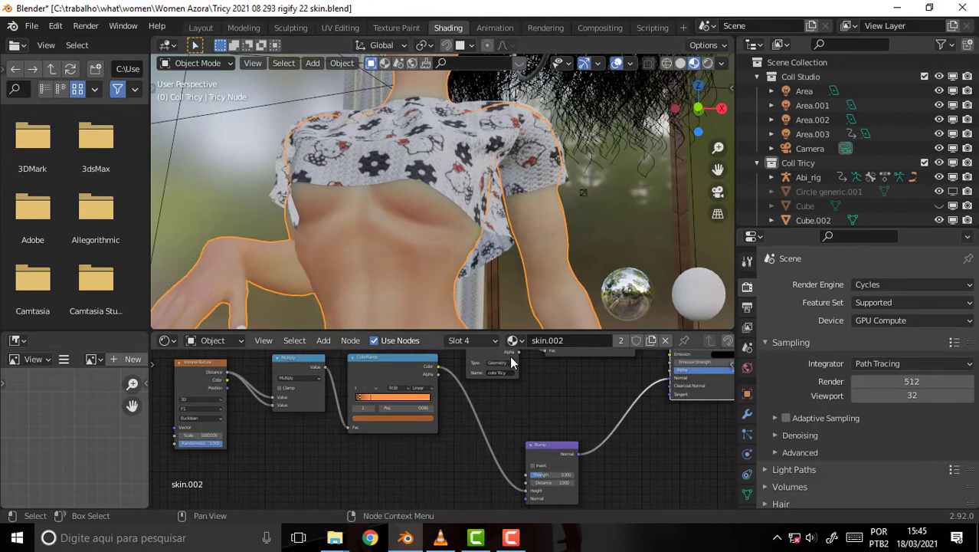
scroll(445, 219, "up", 5)
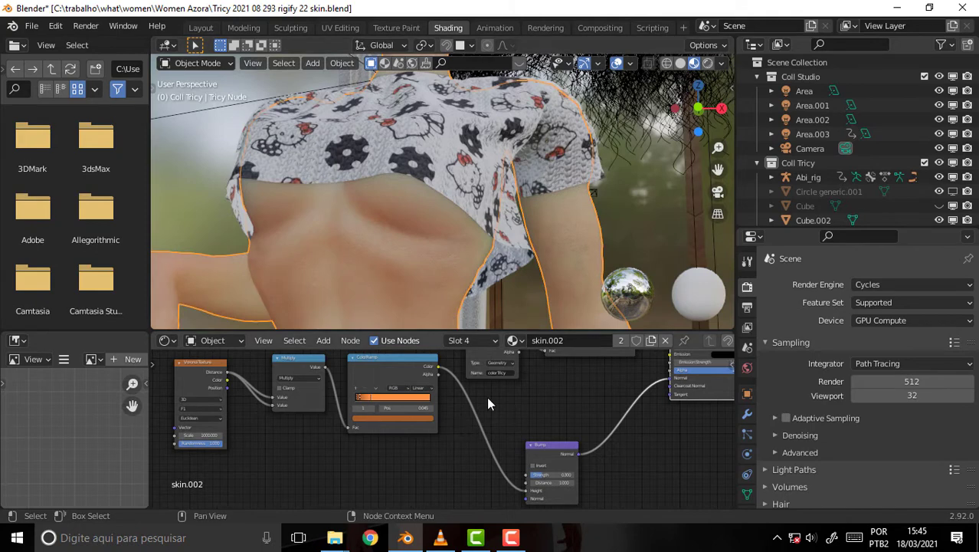
middle_click_drag(471, 360, 439, 495)
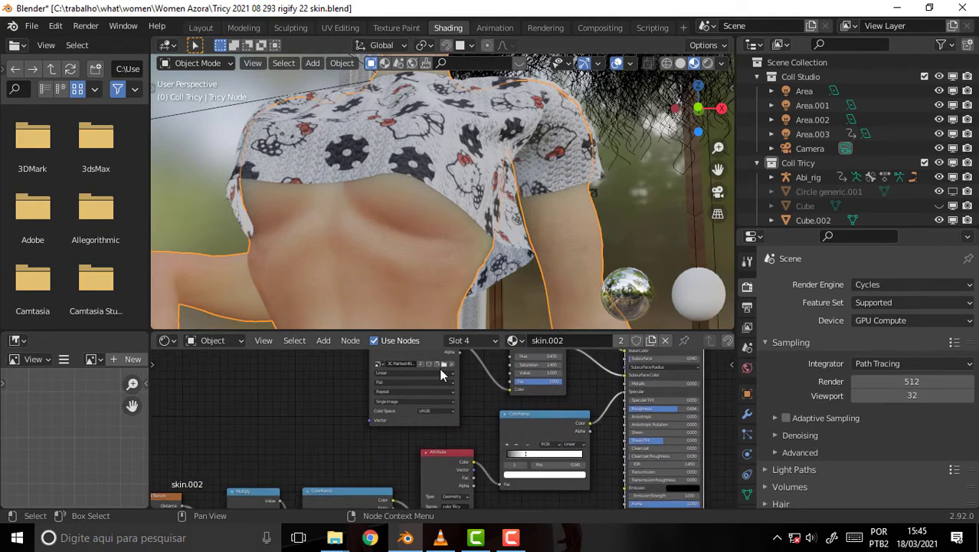
middle_click_drag(355, 414, 369, 338)
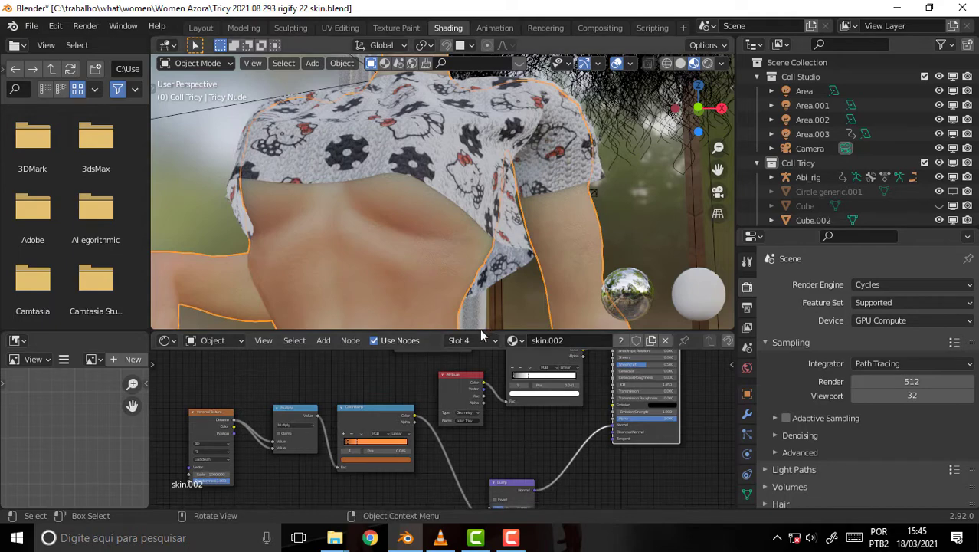
Step: Orbit and zoom the viewport to examine the rendered skin on the torso and shirt
scroll(399, 232, "up", 2)
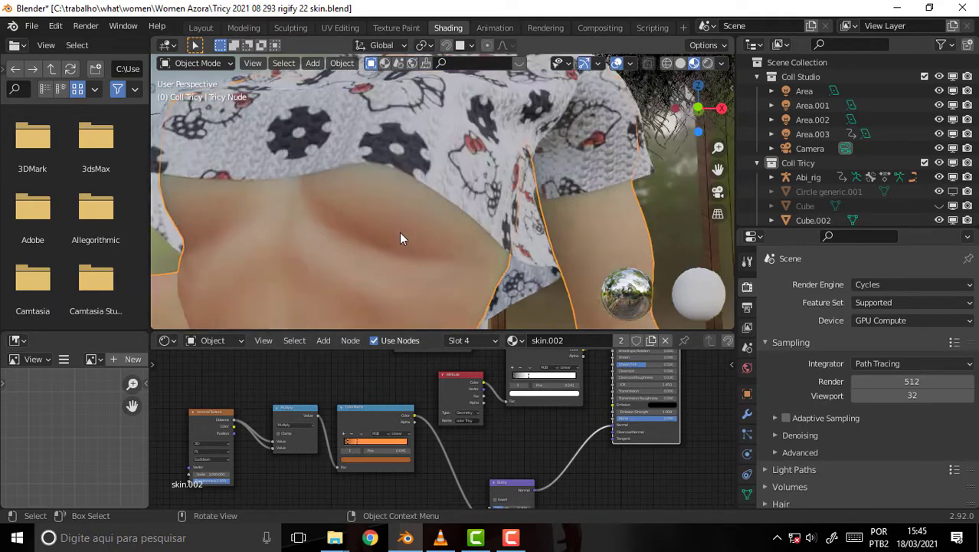
scroll(399, 233, "up", 2)
scroll(399, 232, "down", 2)
scroll(399, 229, "up", 2)
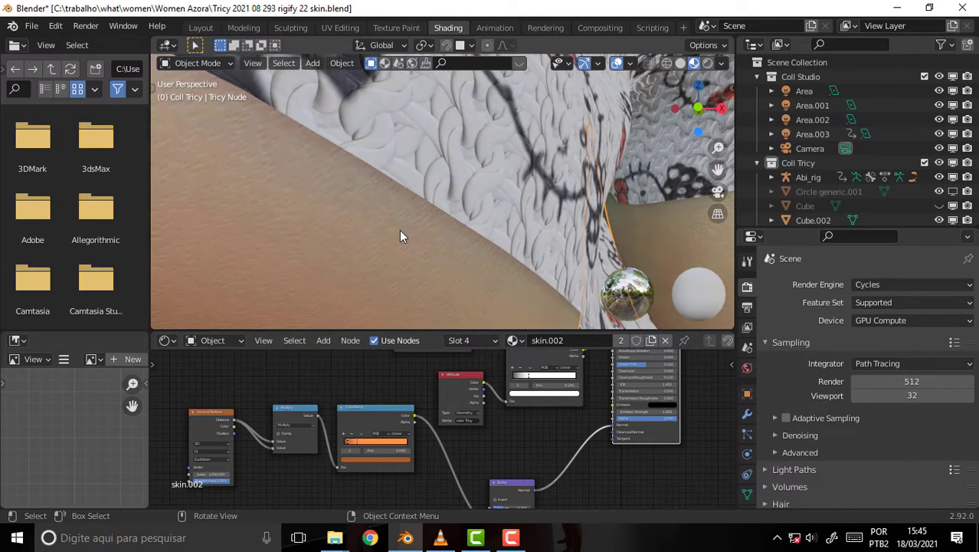
scroll(400, 230, "down", 2)
scroll(399, 231, "down", 2)
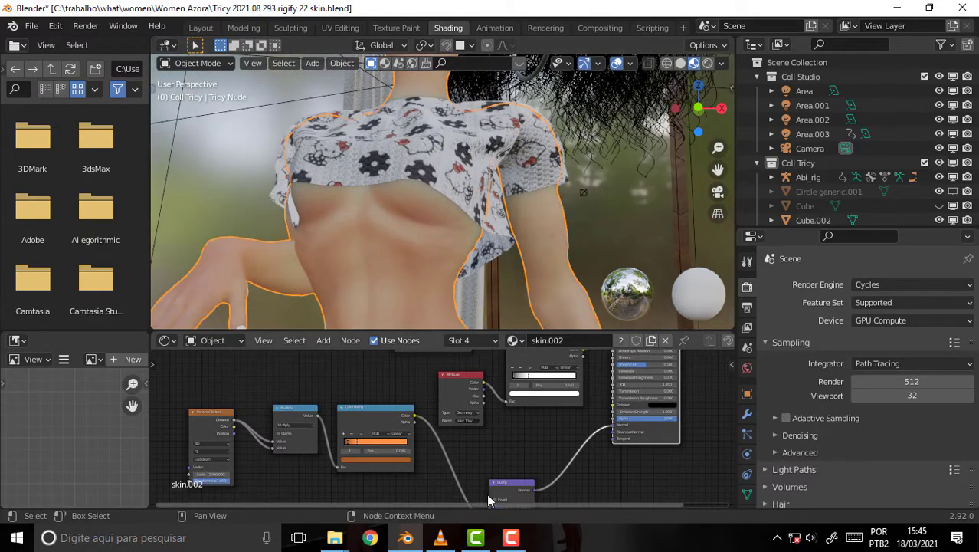
middle_click_drag(460, 230, 506, 192)
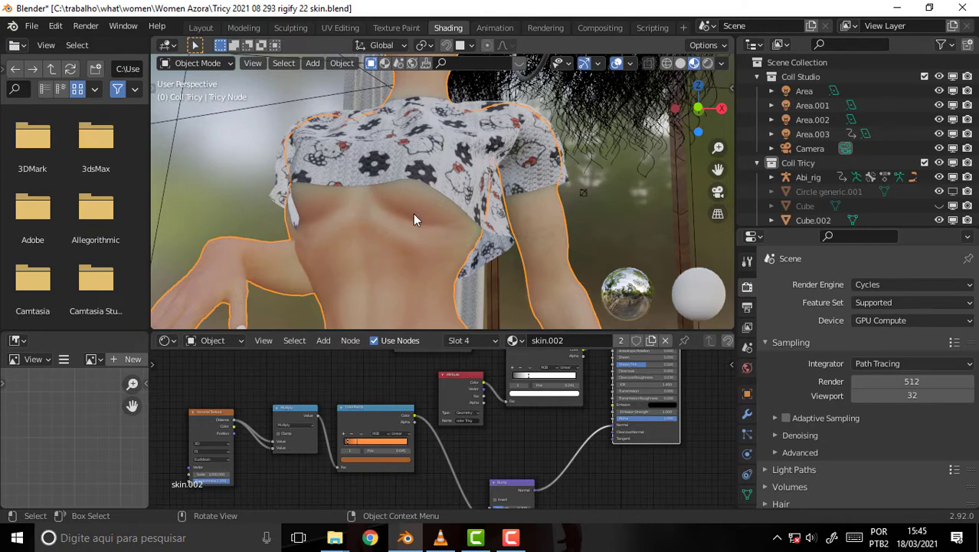
middle_click_drag(422, 222, 505, 239)
middle_click_drag(449, 253, 453, 261)
scroll(464, 237, "down", 2)
scroll(467, 235, "up", 1)
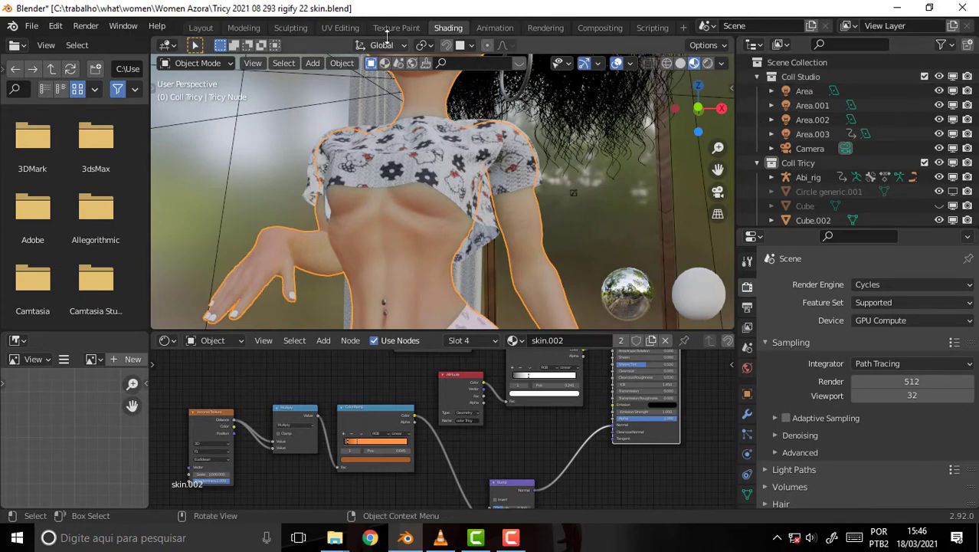
Step: Return the Tricy Nude body to Object Mode and minimize Blender to reveal the VLC video
left_click(239, 28)
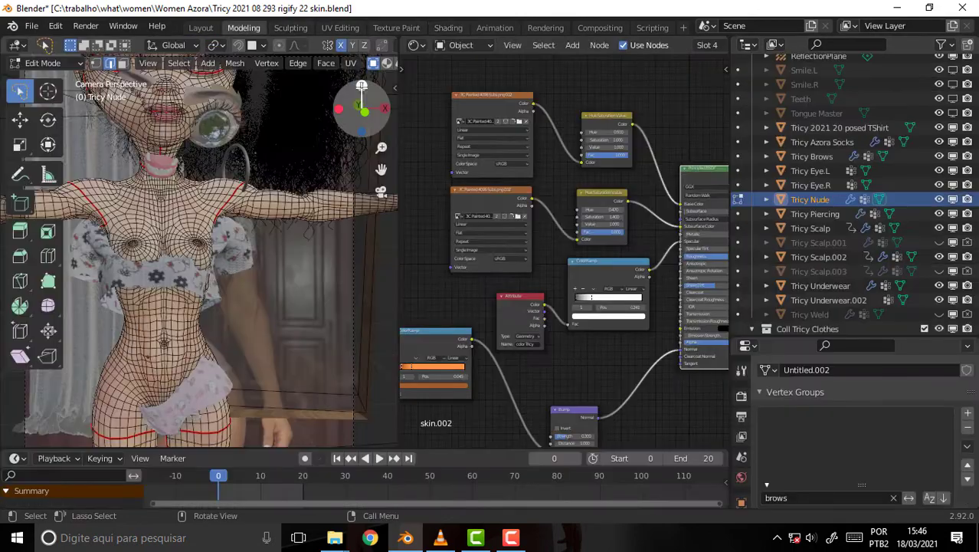
left_click(45, 64)
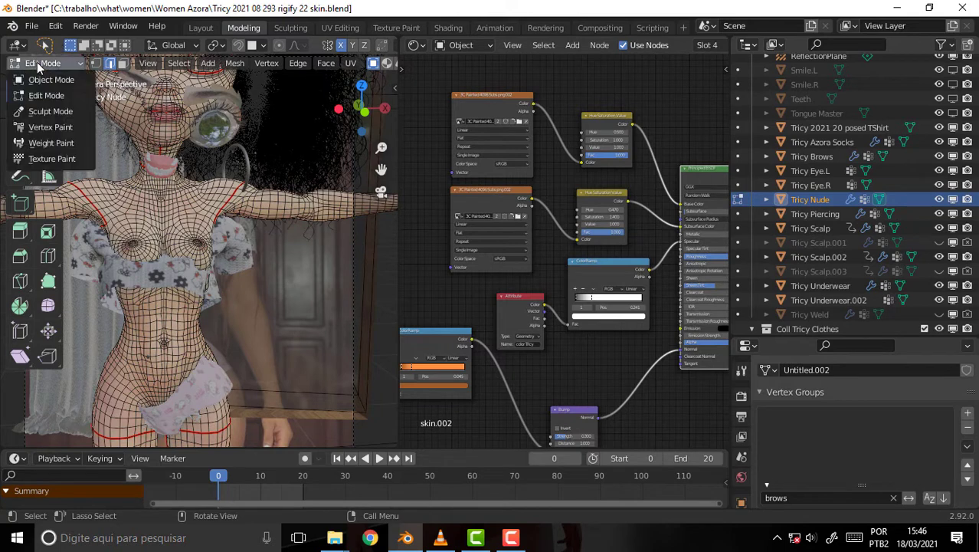
left_click(54, 83)
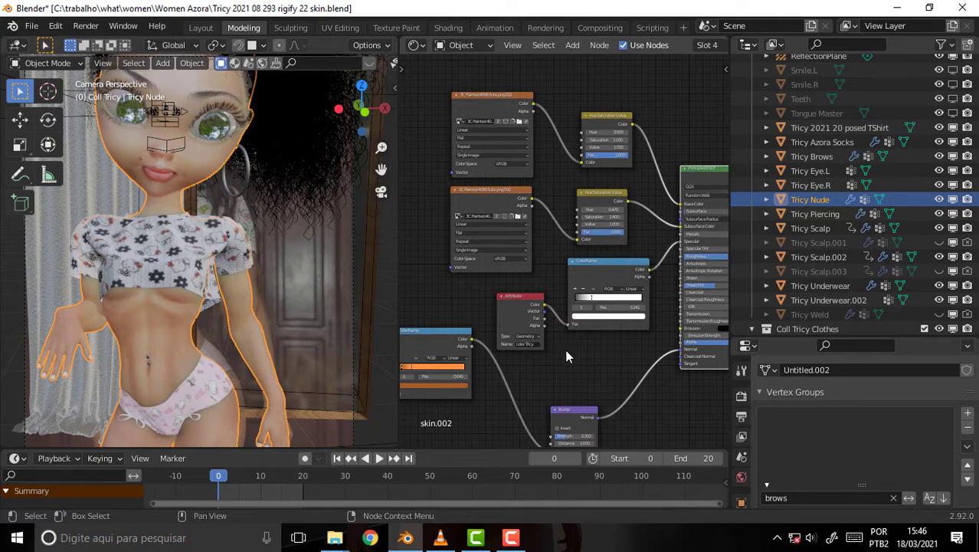
left_click(900, 14)
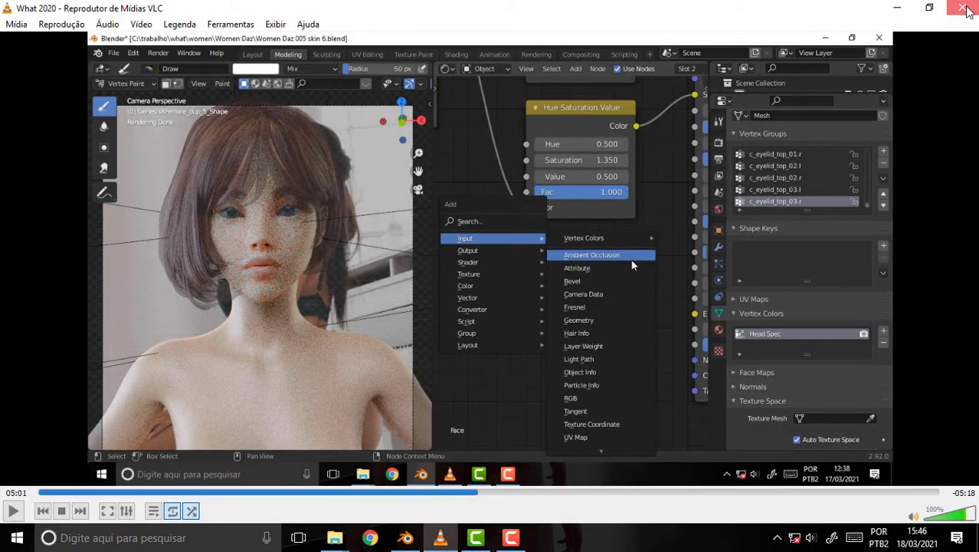
Step: Close VLC, minimize the USB (J:) drive window and launch Materialize from its desktop icon
left_click(967, 9)
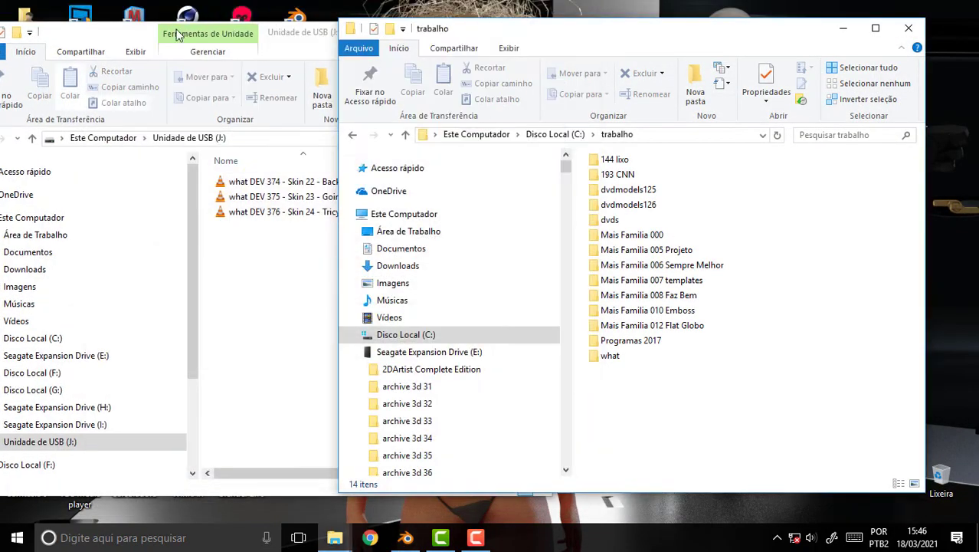
left_click(118, 42)
left_click(457, 30)
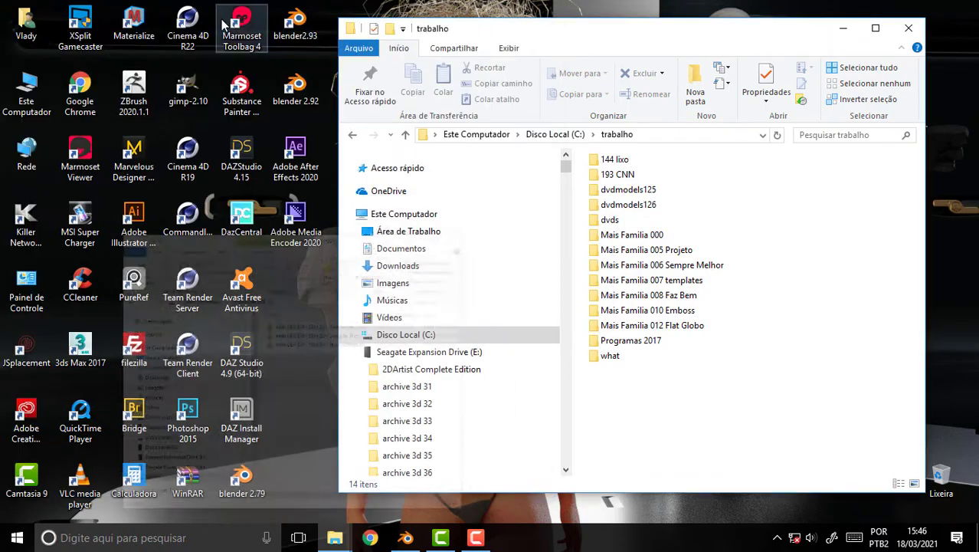
double_click(134, 25)
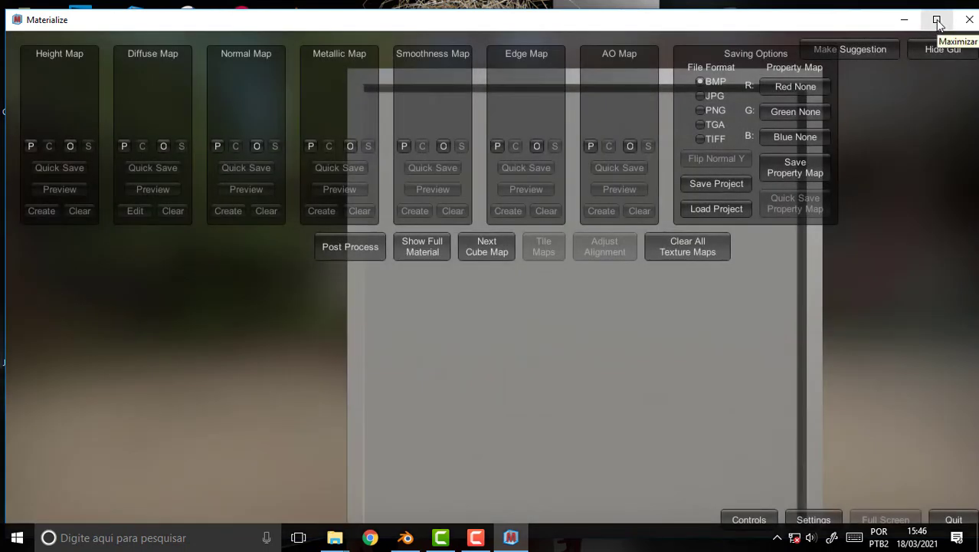
Step: Maximize Materialize and browse the diffuse-map file dialog through trabalho > what > women
left_click(936, 21)
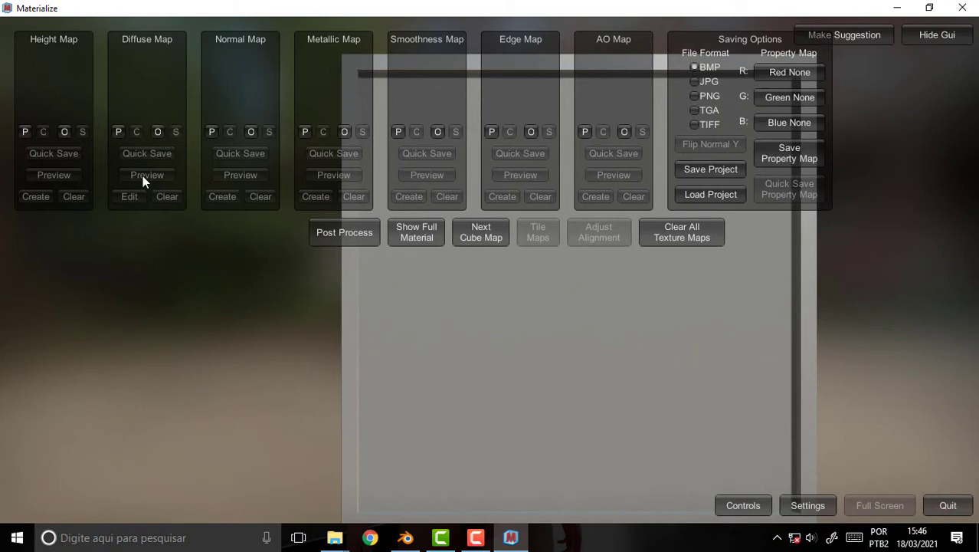
left_click(158, 132)
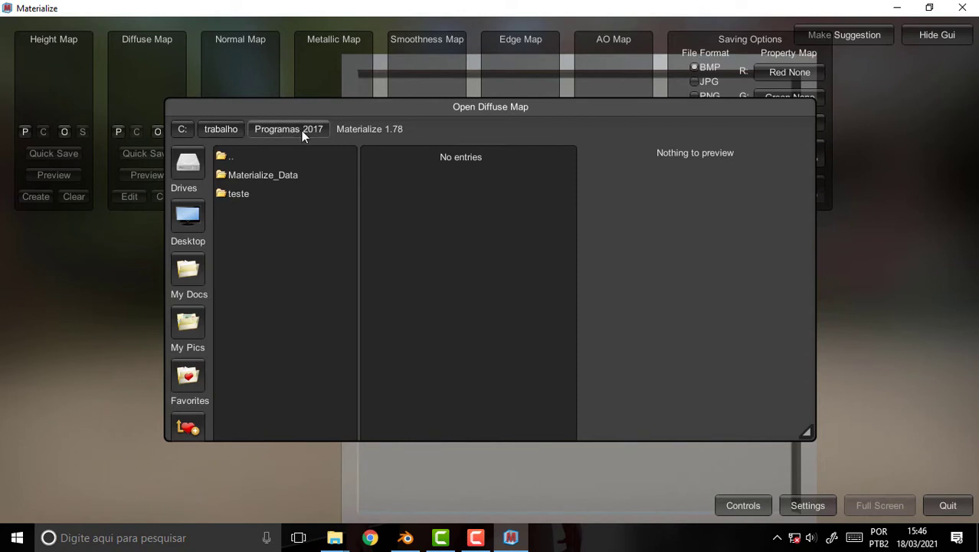
left_click(219, 129)
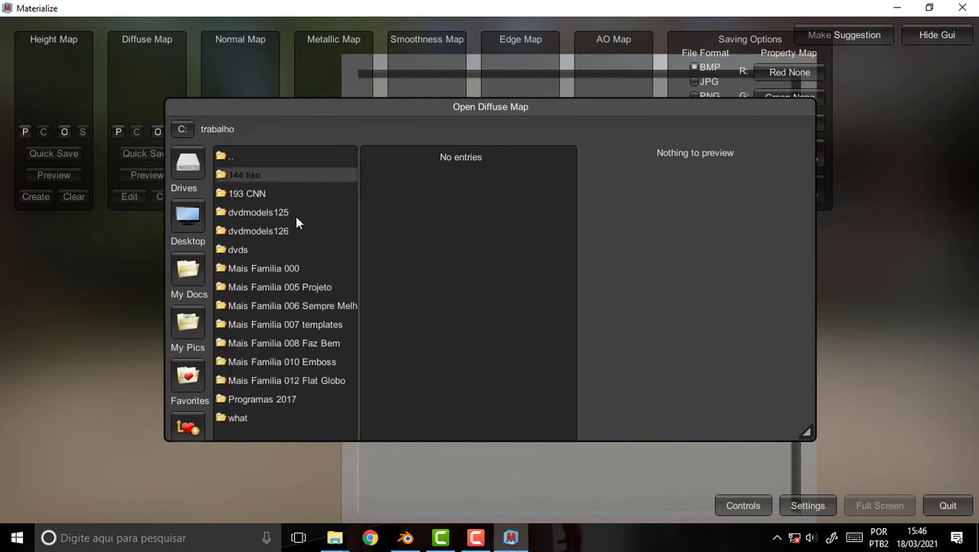
left_click(237, 418)
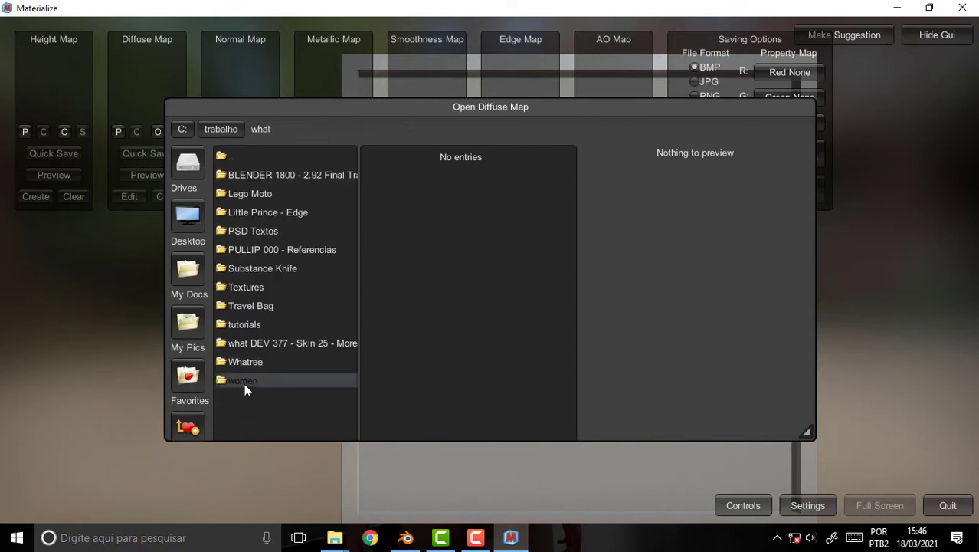
left_click(243, 381)
scroll(279, 318, "down", 1)
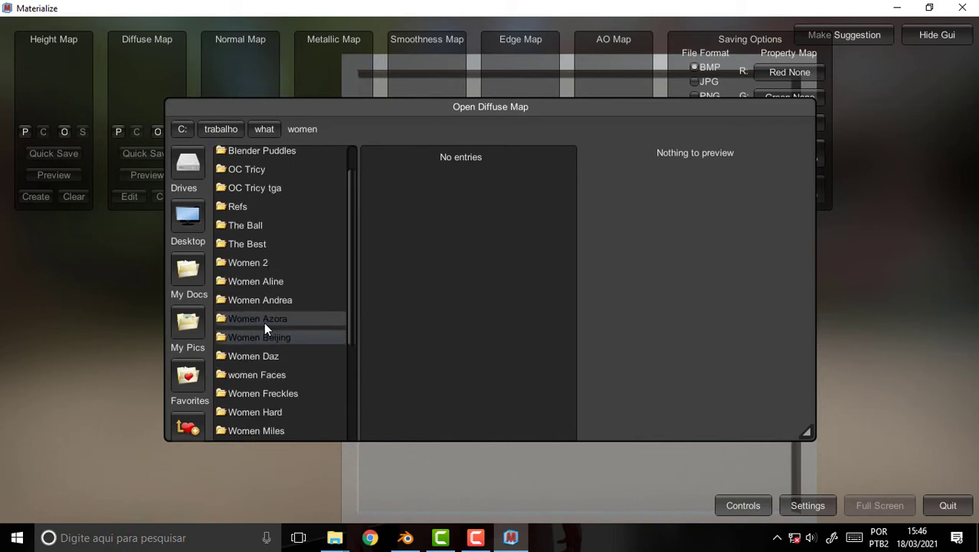
Step: Open Women Azora > Texture and enlarge the dialog to reach 3C Painted 4096 Subs.png
left_click(261, 318)
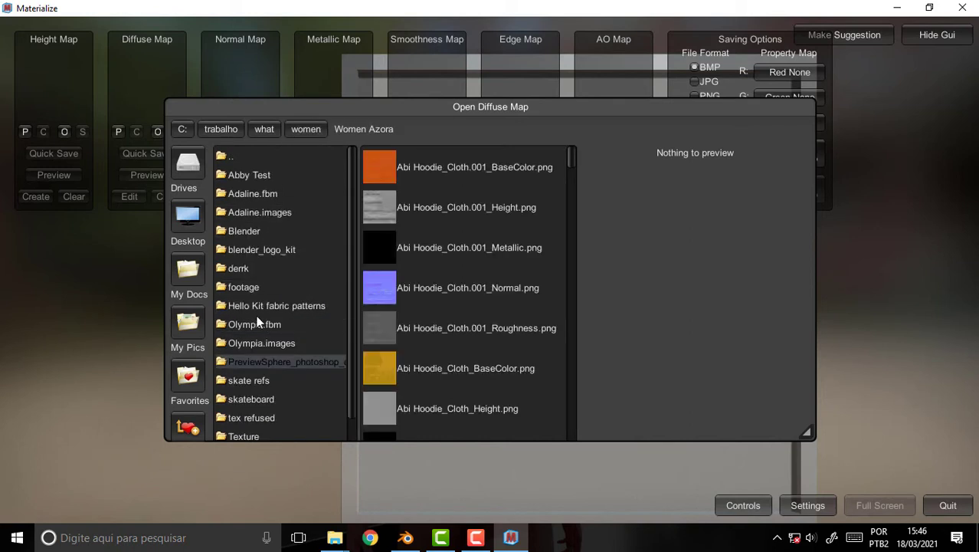
scroll(296, 351, "down", 1)
scroll(296, 351, "up", 1)
scroll(283, 351, "down", 1)
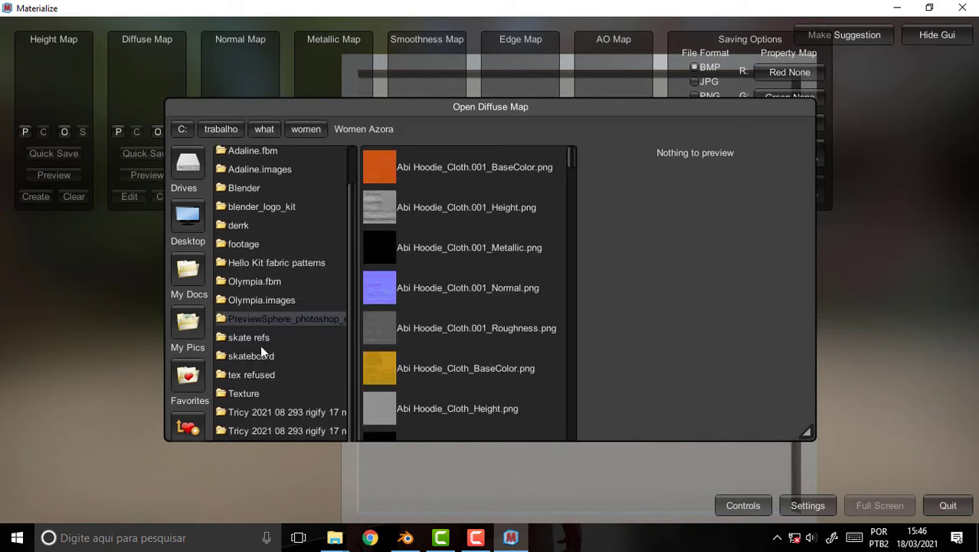
left_click(248, 389)
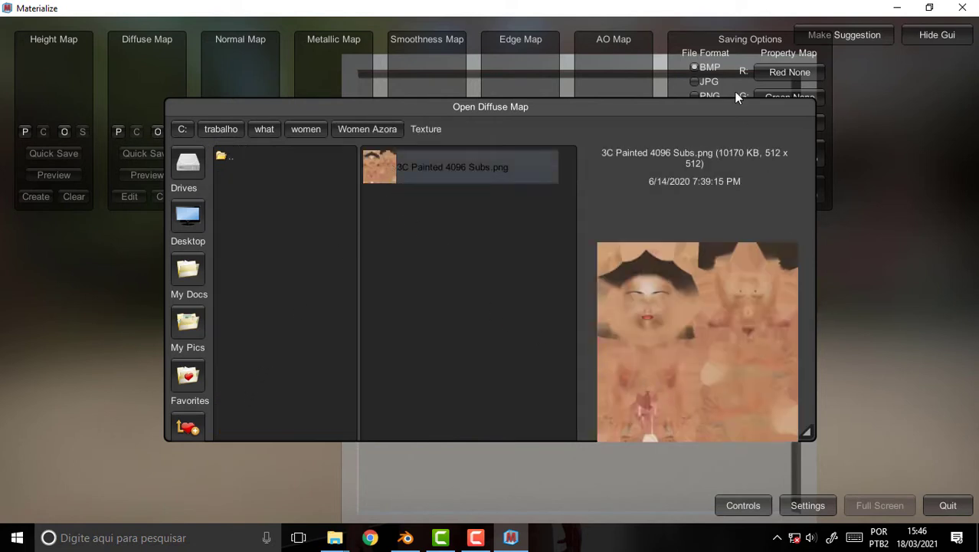
left_click_drag(708, 101, 708, 65)
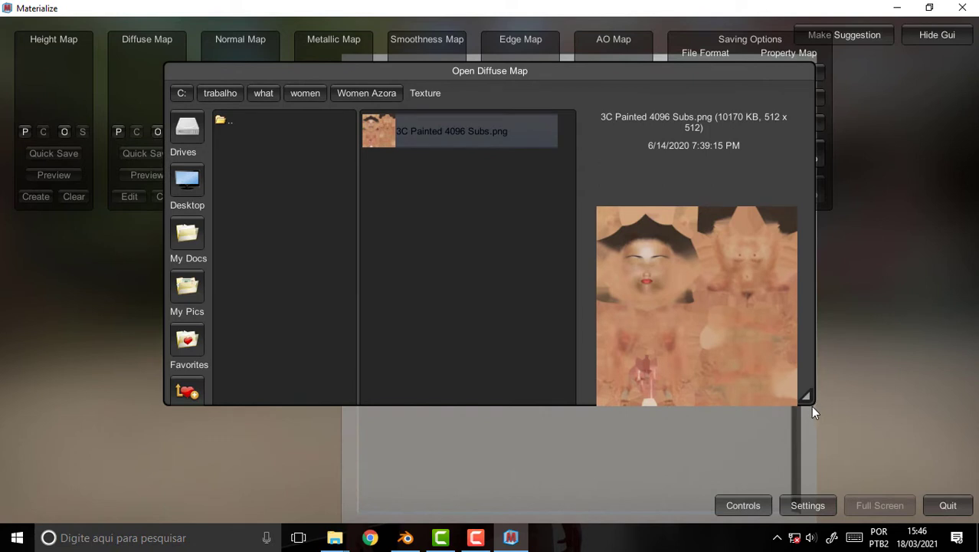
left_click_drag(809, 401, 821, 467)
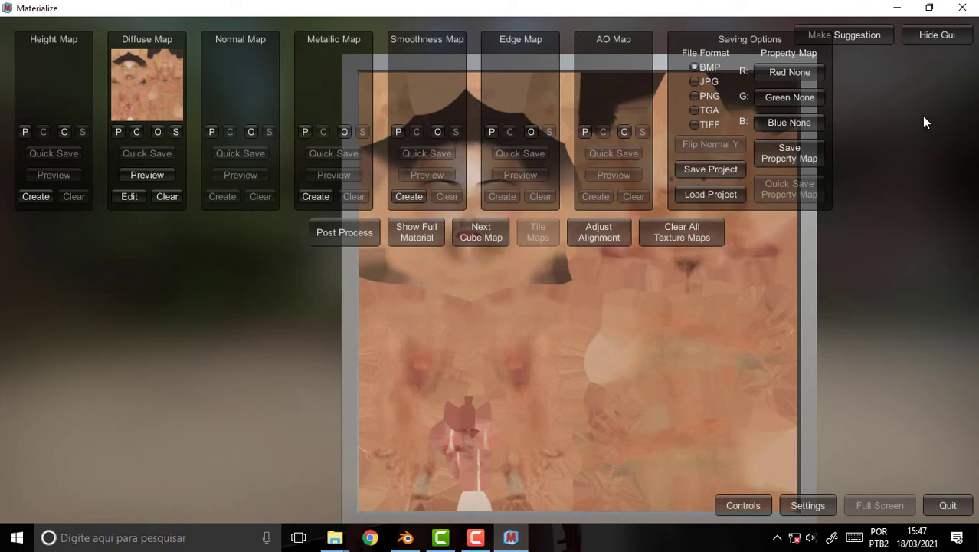
Step: Load the Ktarya skin.mtz project from women > Women Daz > textures
left_click(721, 196)
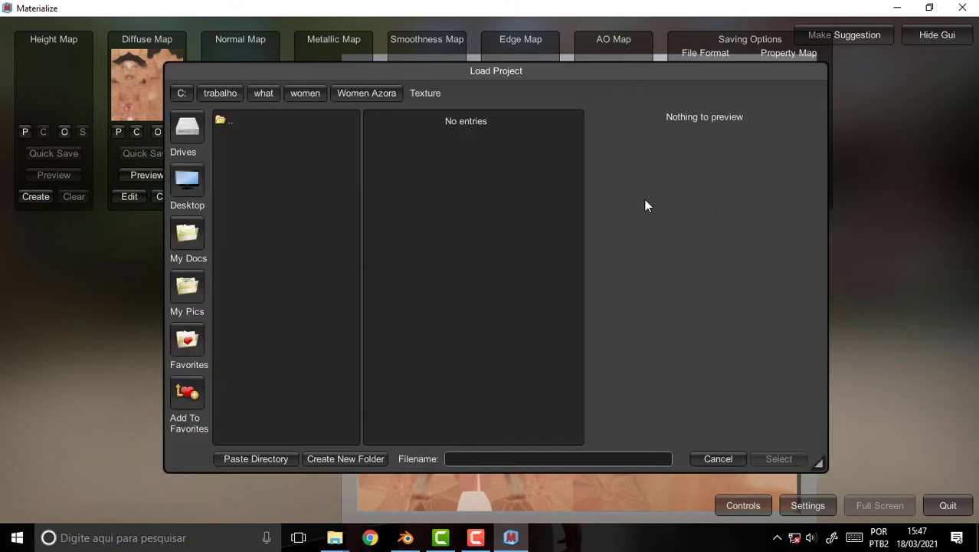
left_click(299, 97)
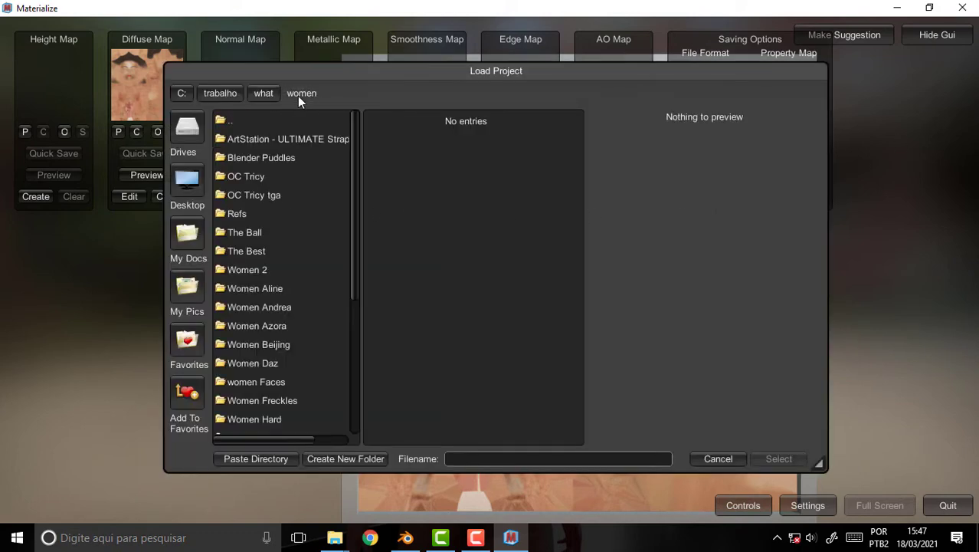
double_click(260, 363)
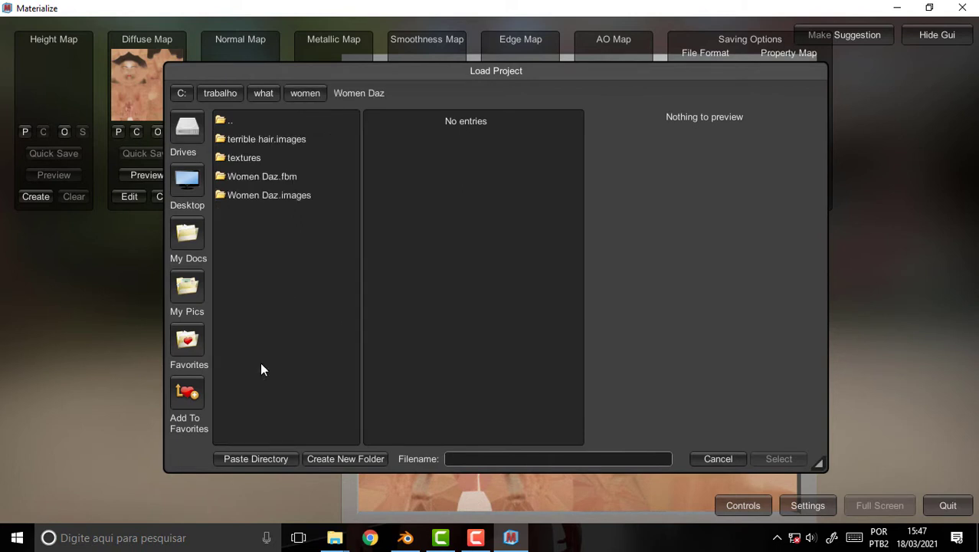
double_click(246, 157)
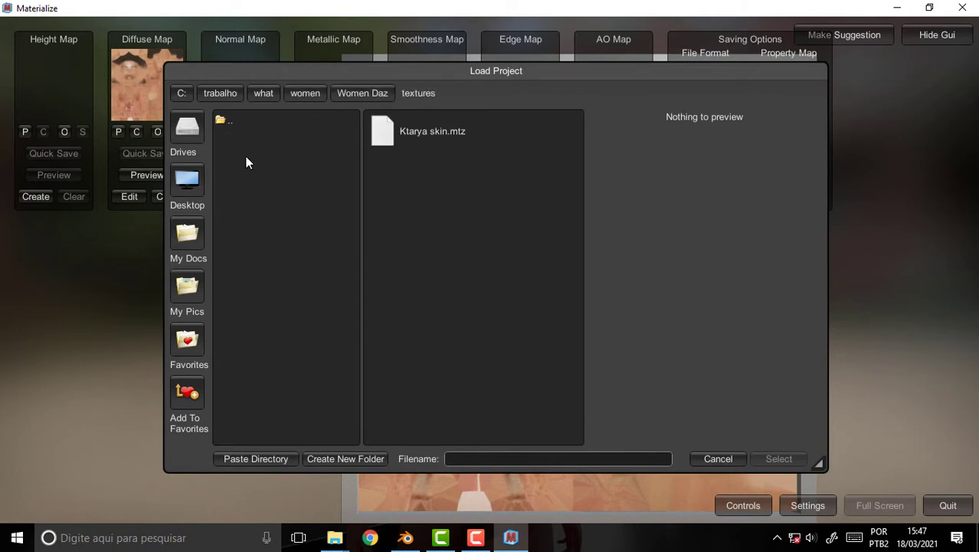
left_click(424, 131)
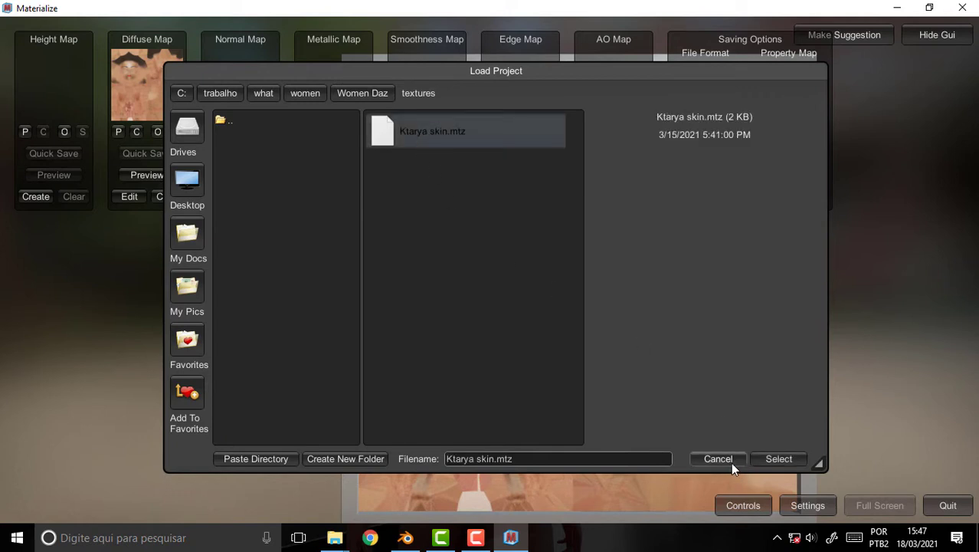
left_click(777, 460)
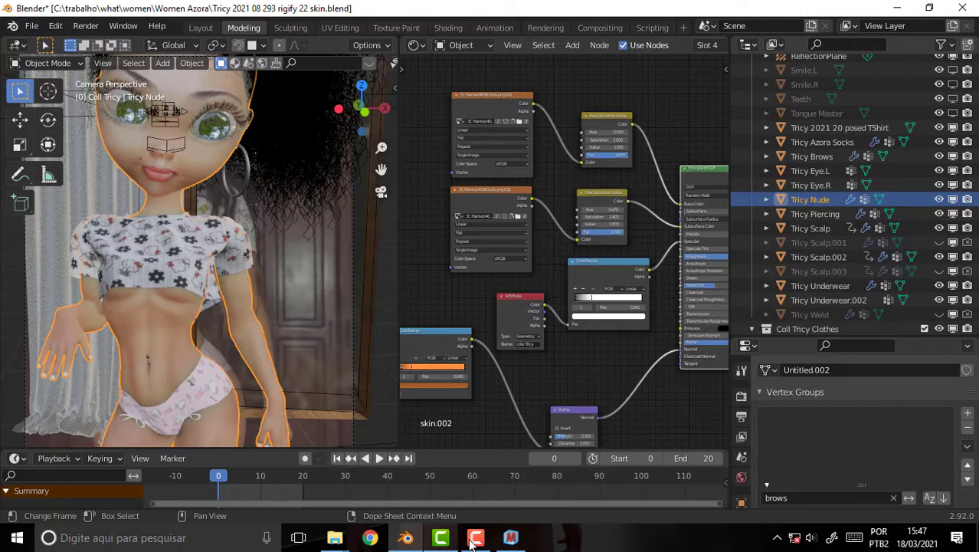
Step: Generate a height map from the diffuse texture with Final Contrast 2.9423 and set it as the height map
left_click(475, 537)
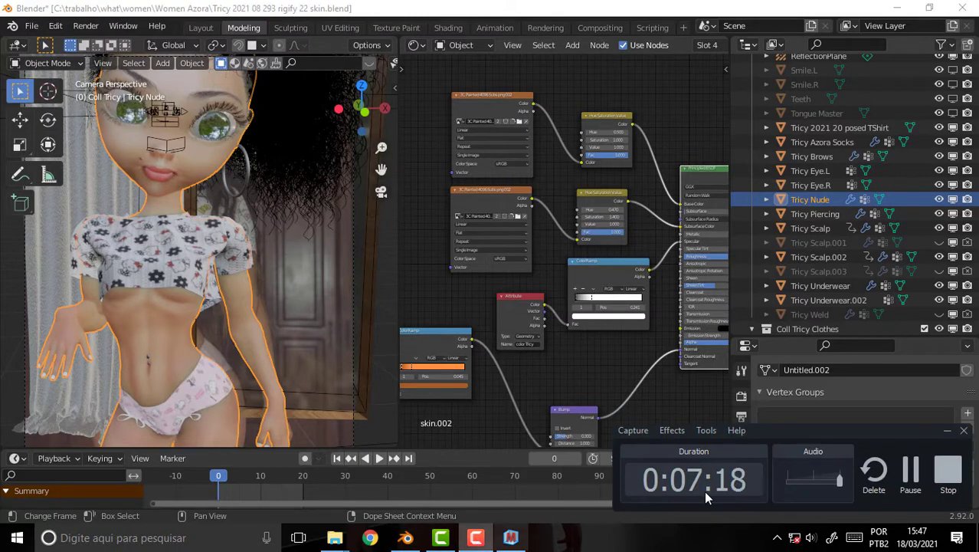
left_click(908, 475)
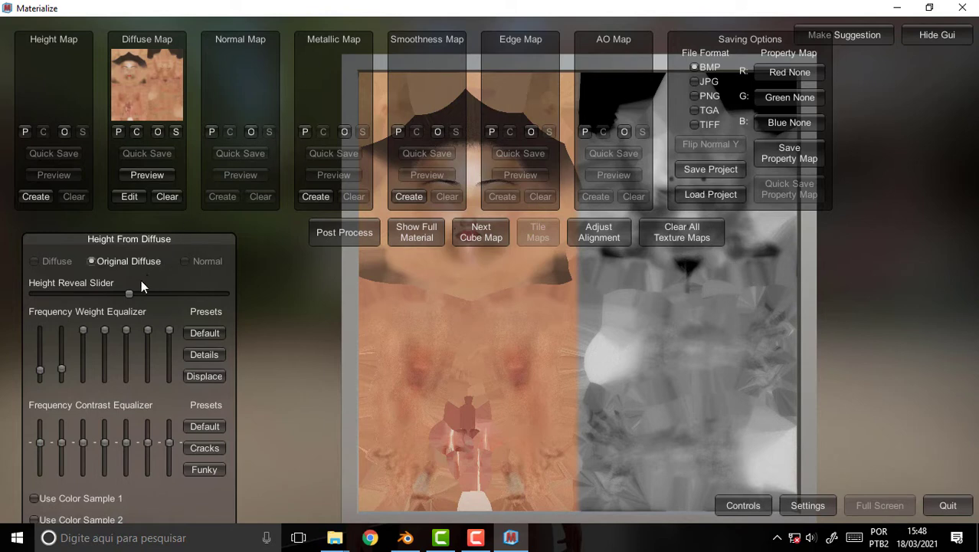
mouse_move(127, 294)
left_mouse_down()
mouse_move(251, 293)
mouse_move(172, 296)
left_mouse_up()
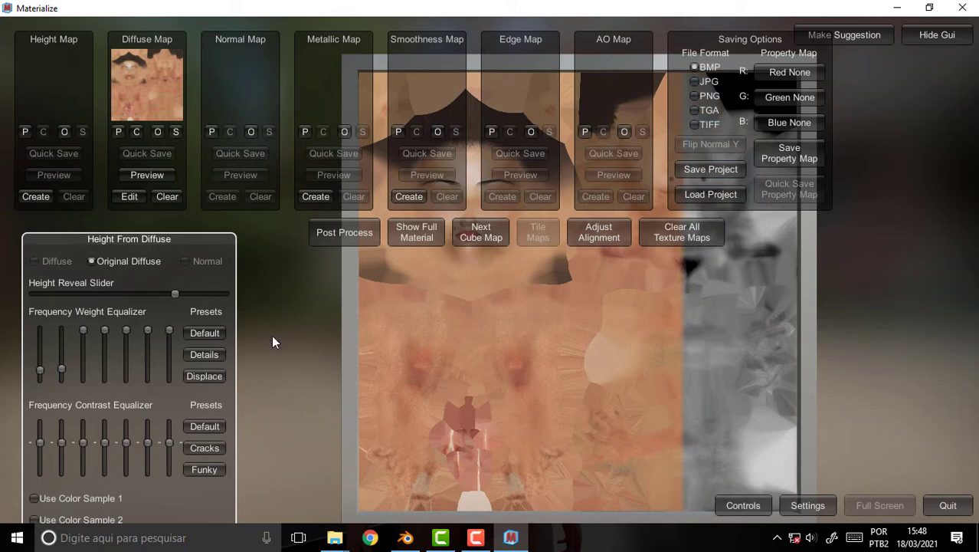
left_click(36, 197)
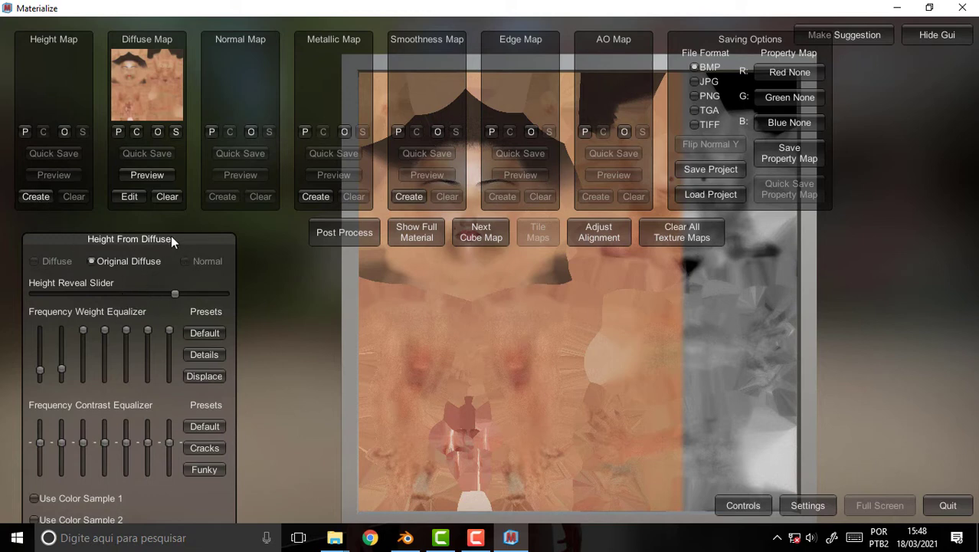
left_click_drag(171, 239, 176, 77)
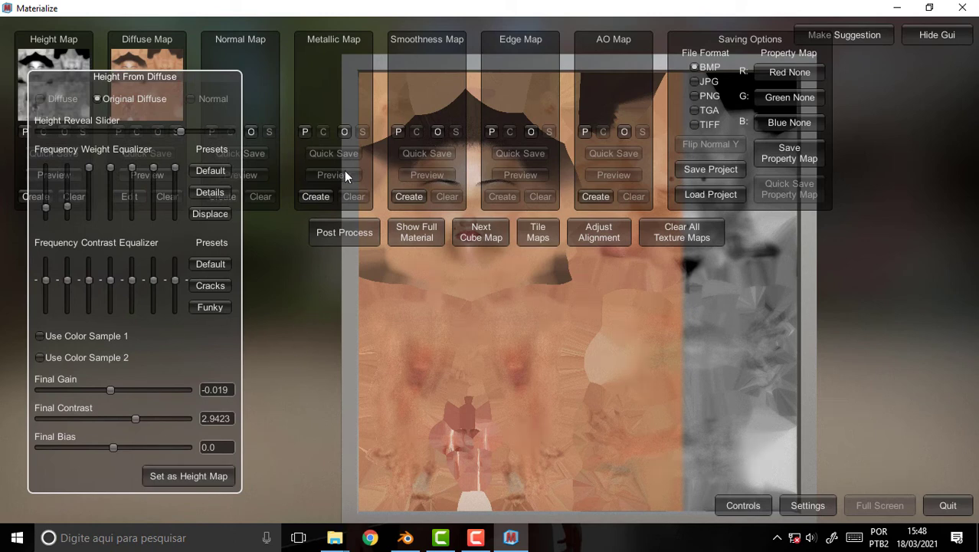
Step: Generate a metallic map from the diffuse with a low Metalic Reveal, set it, and choose PNG format
left_click(316, 198)
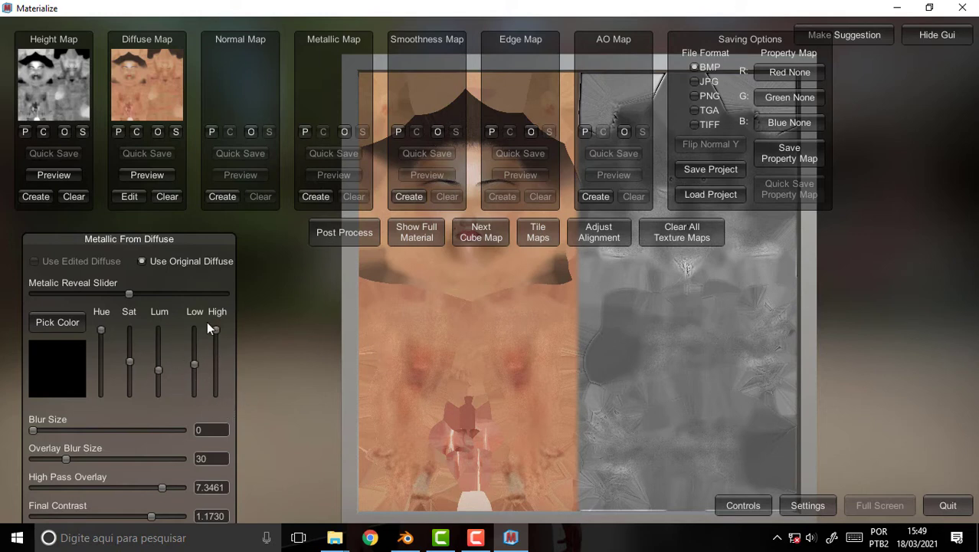
left_click_drag(142, 294, 10, 292)
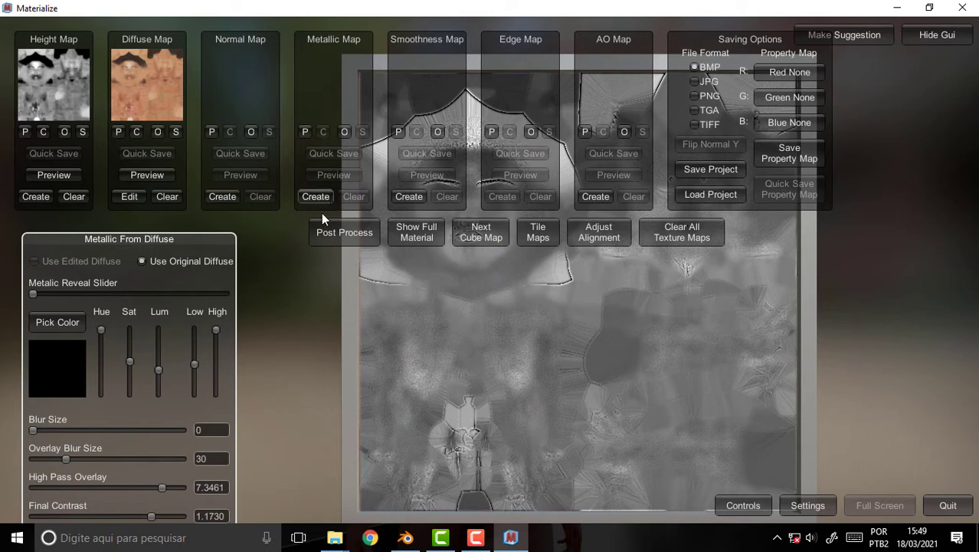
left_click_drag(184, 238, 218, 60)
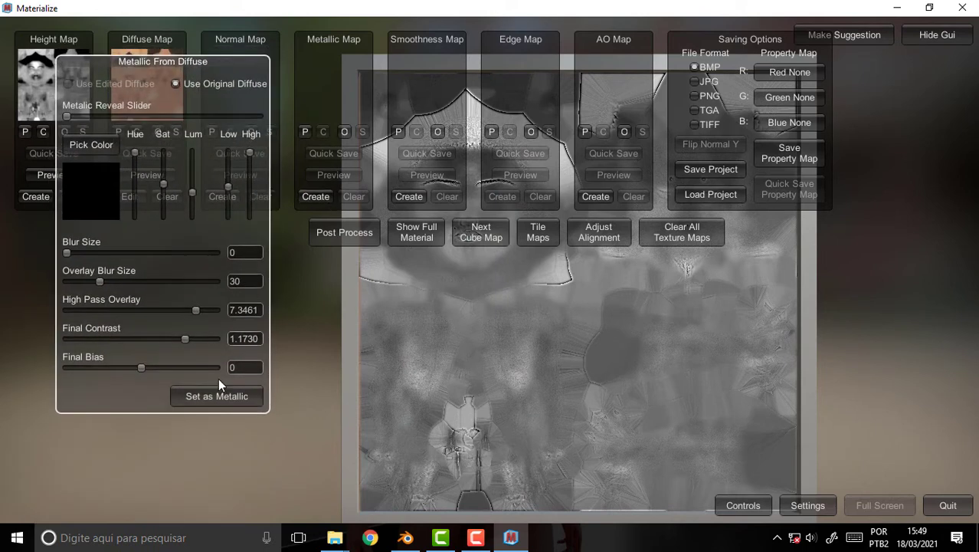
left_click(215, 391)
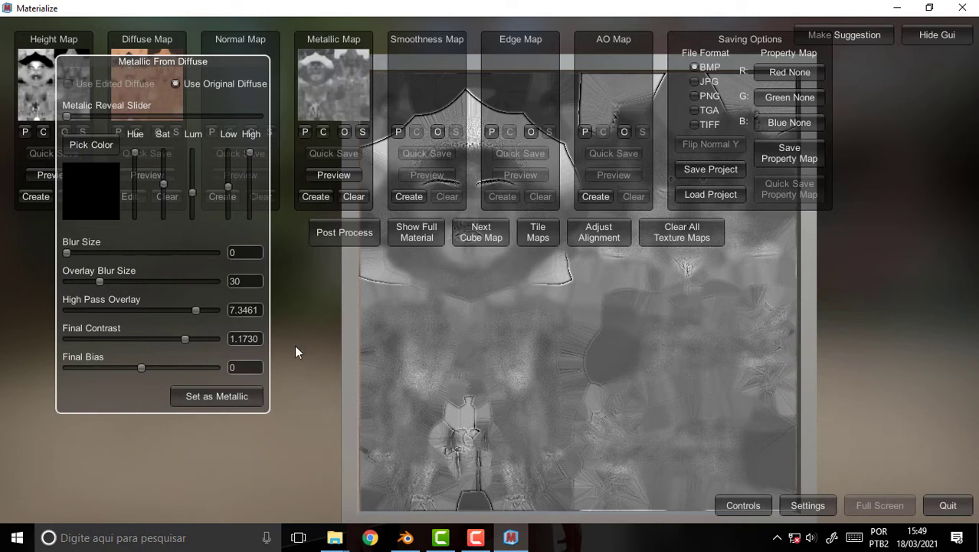
left_click(696, 97)
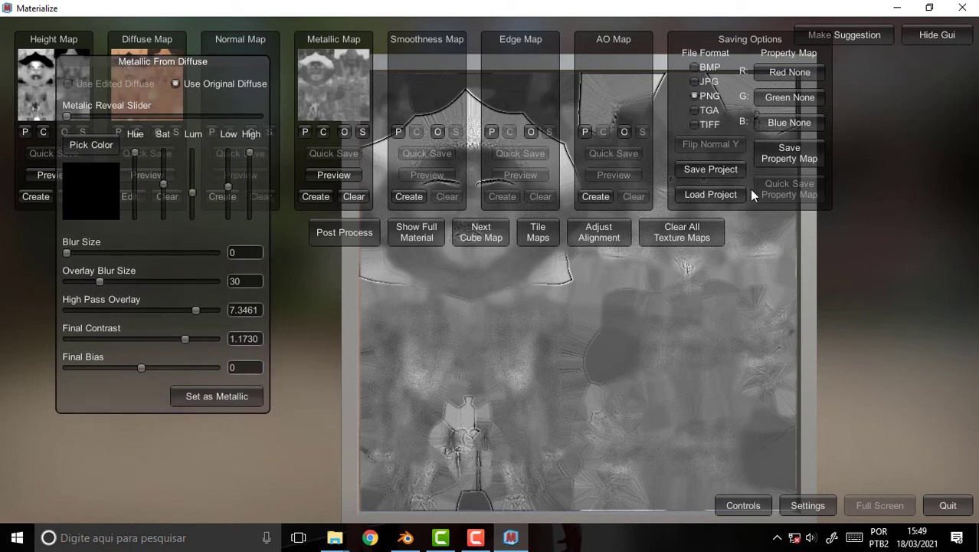
Step: Save the Materialize project as 'Tricy Skin 001' in the Women Azora Texture folder
left_click(710, 170)
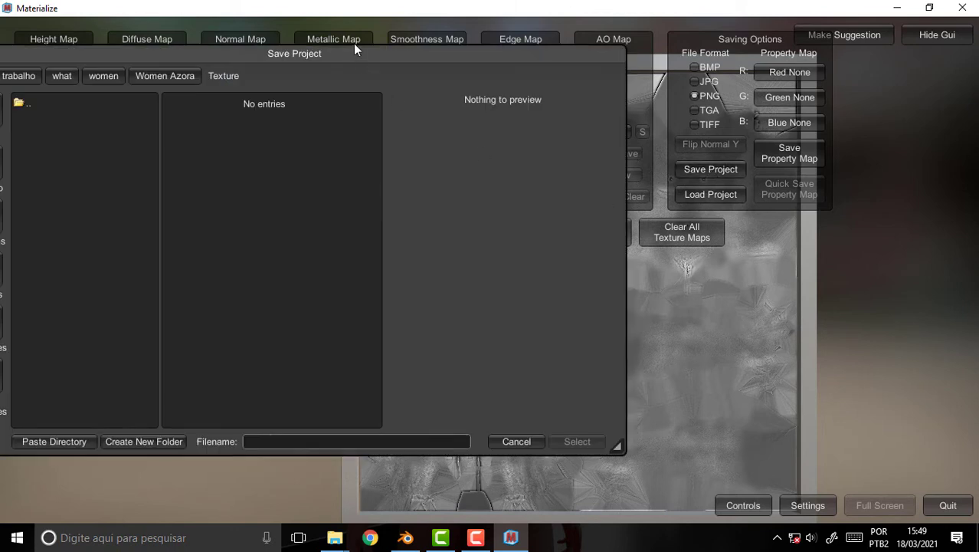
left_click_drag(383, 49, 618, 81)
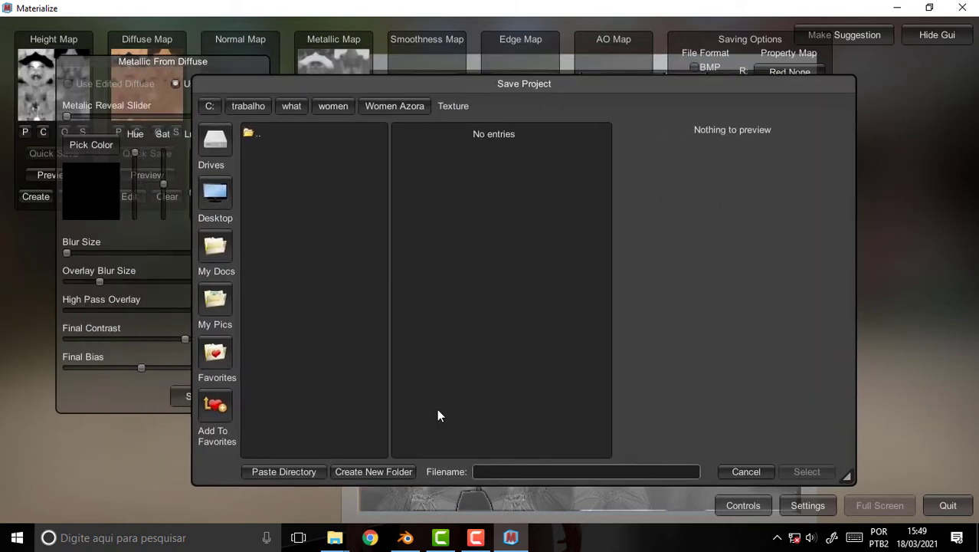
left_click(475, 471)
type("Yr")
key("BackSpace")
key("BackSpace")
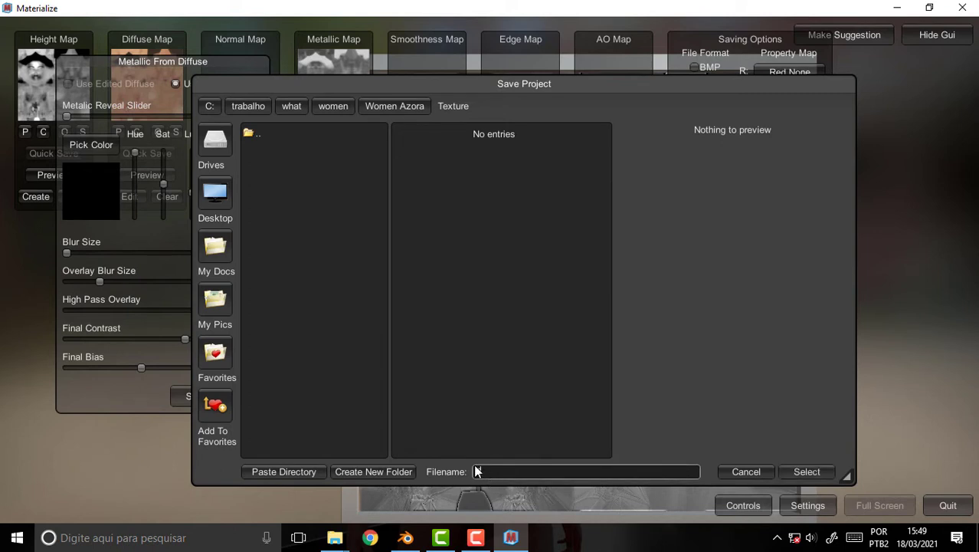
type("Ricy")
type(" S")
type("kin 001")
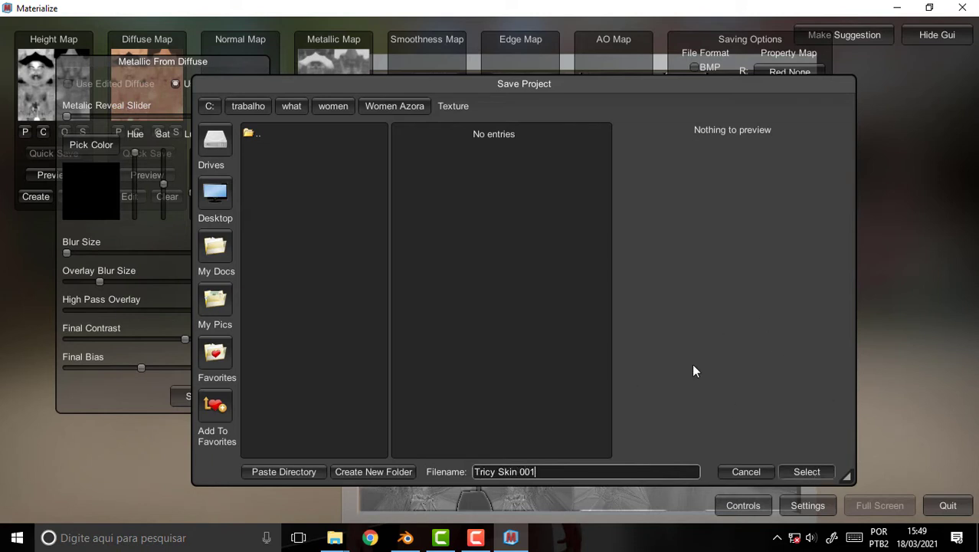
key("Return")
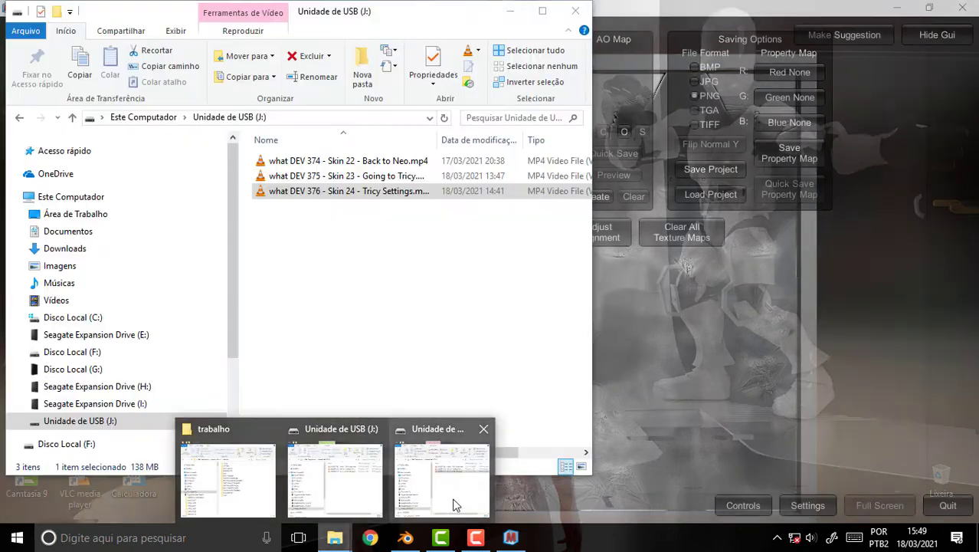
Step: In File Explorer, open trabalho > what > women > Women Azora > Texture
left_click(455, 502)
mouse_move(335, 537)
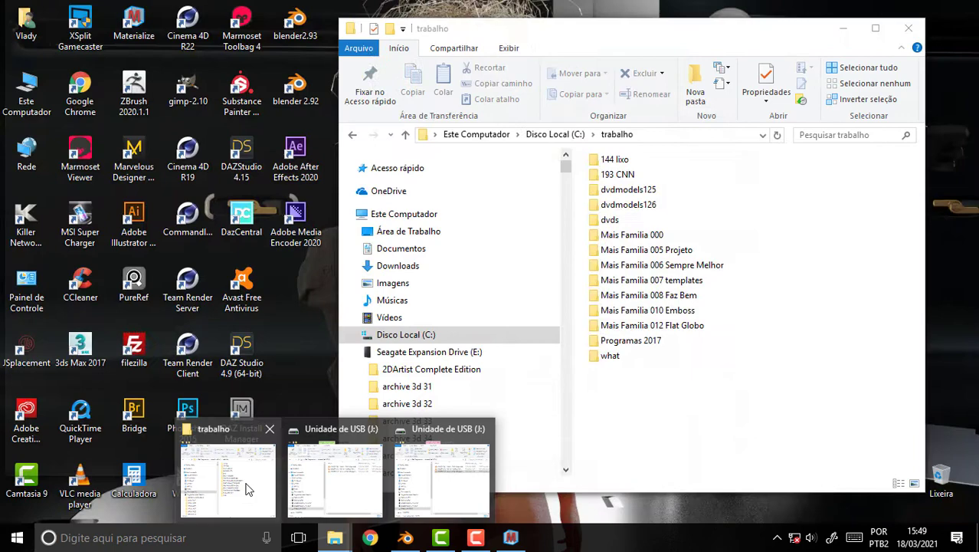
left_click(250, 435)
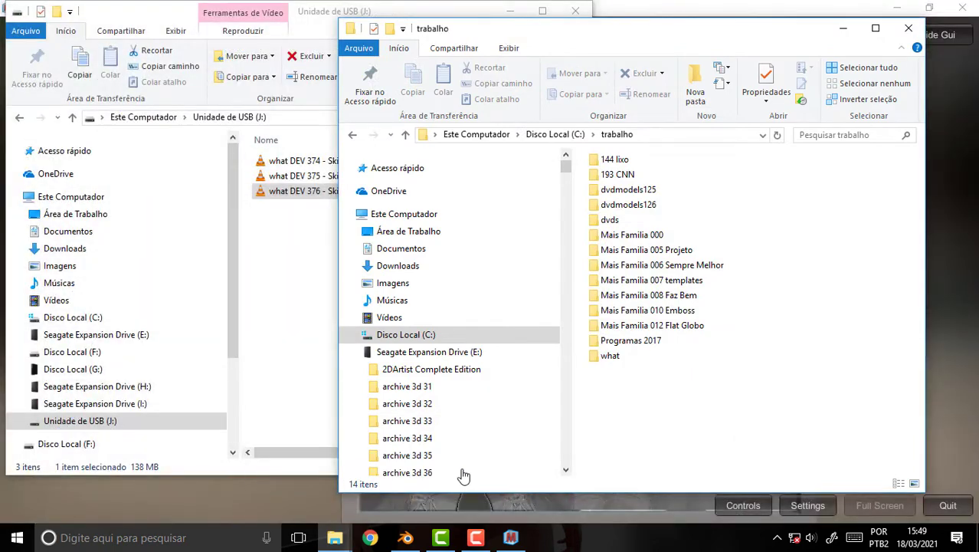
left_click(604, 358)
double_click(604, 357)
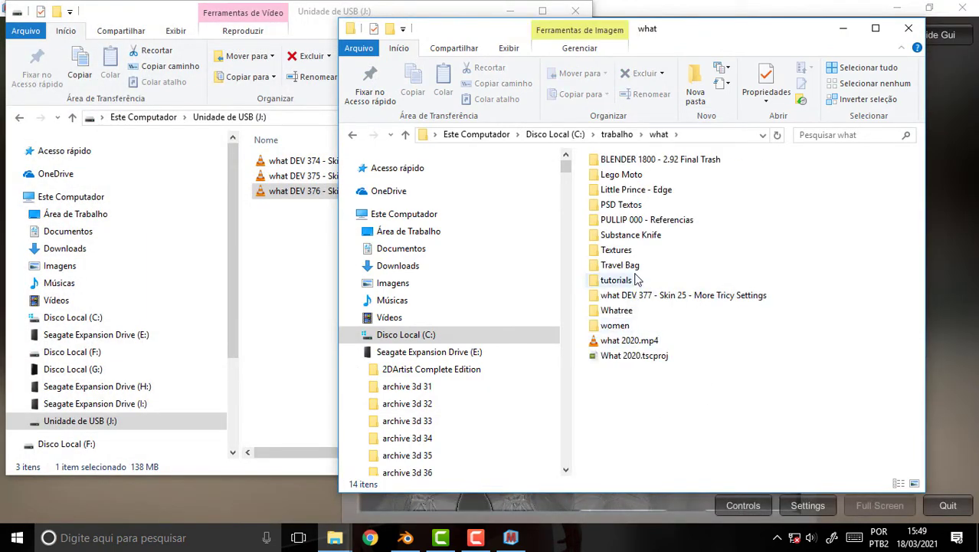
double_click(611, 326)
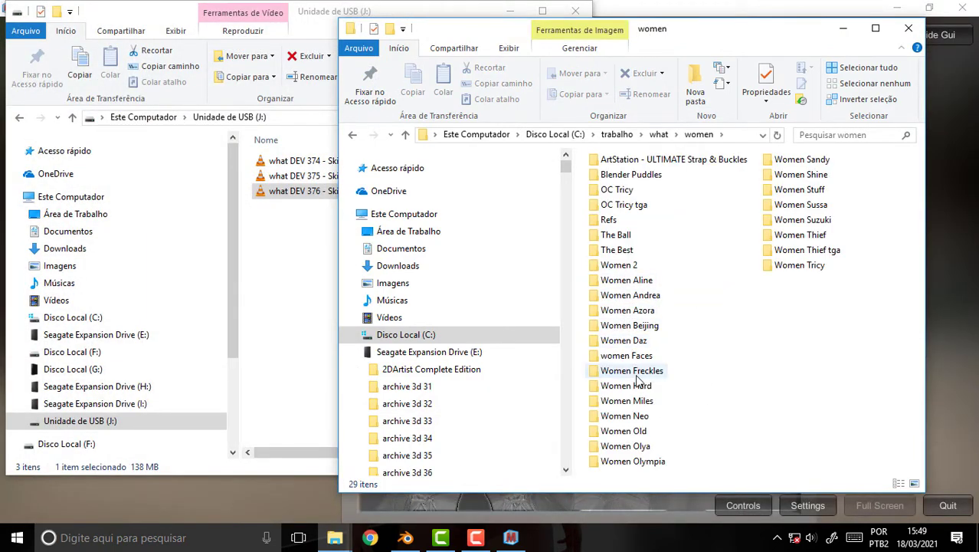
double_click(630, 309)
scroll(663, 348, "down", 3)
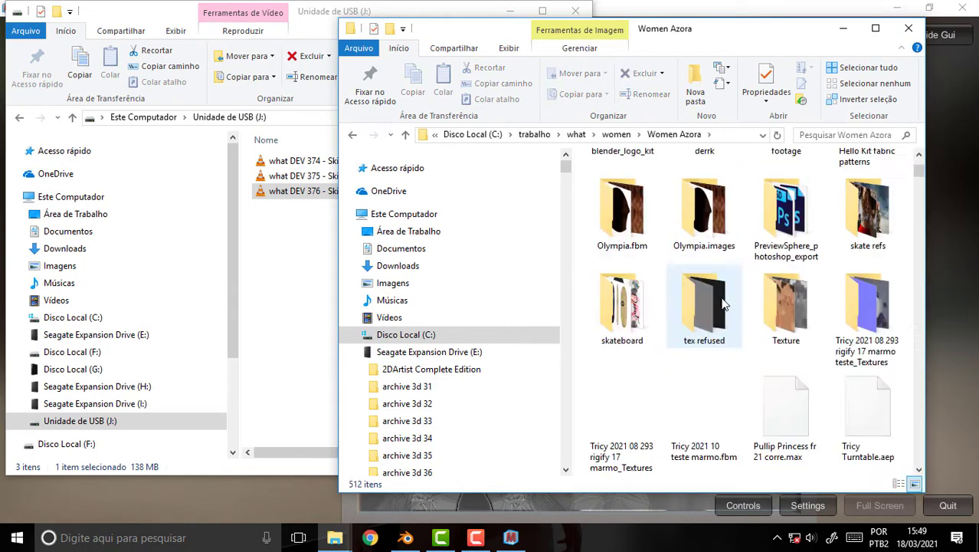
scroll(663, 348, "down", 2)
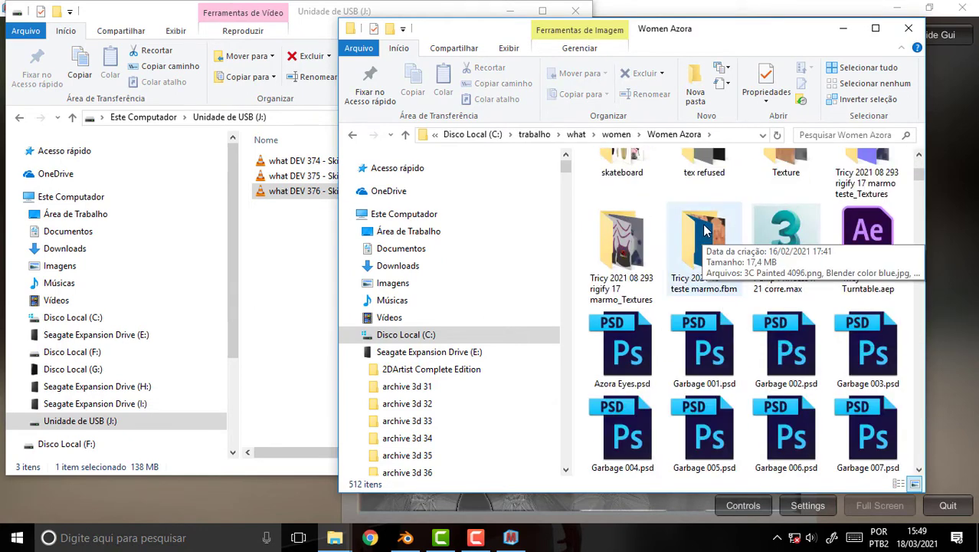
left_click(794, 163)
double_click(793, 164)
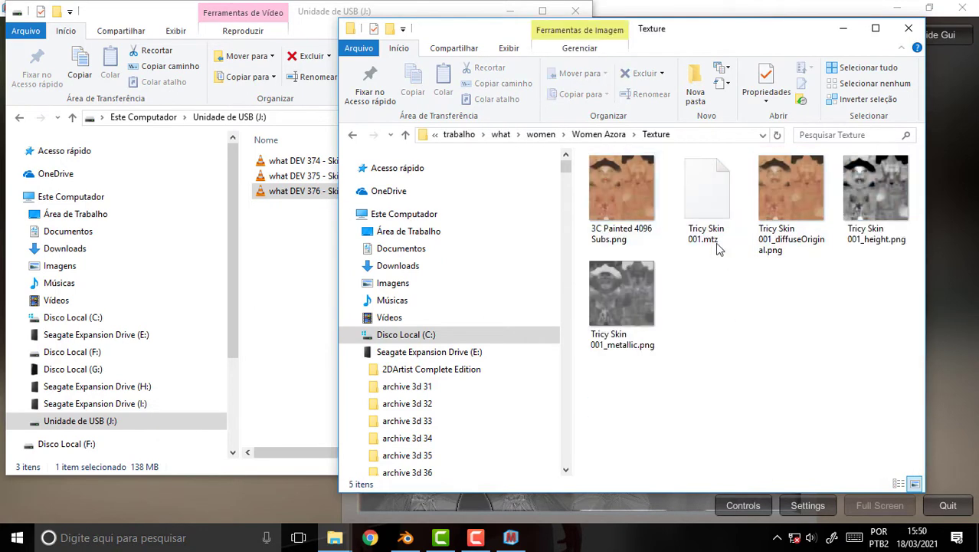
Step: Preview the exported height map PNG full screen, then return to Materialize
left_click(787, 196)
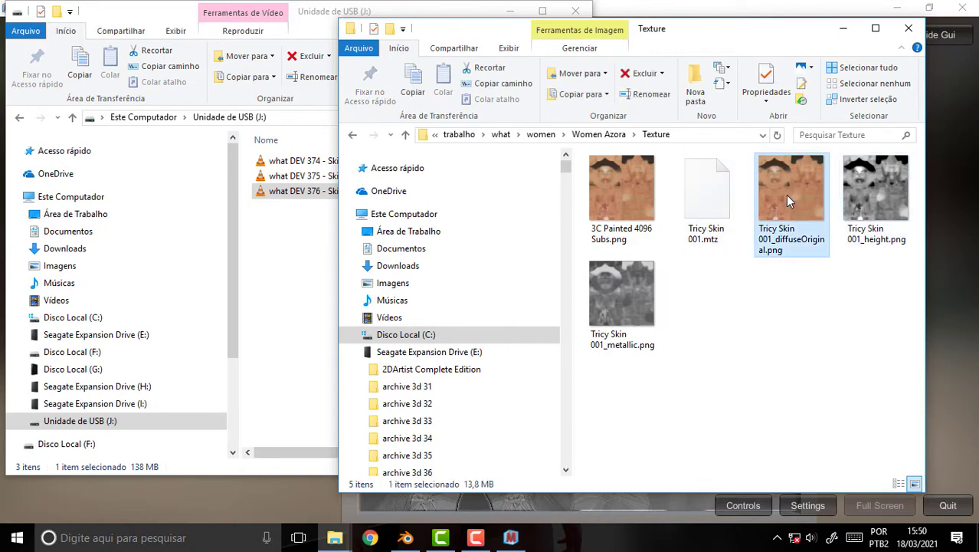
left_click(612, 299)
left_click(869, 200)
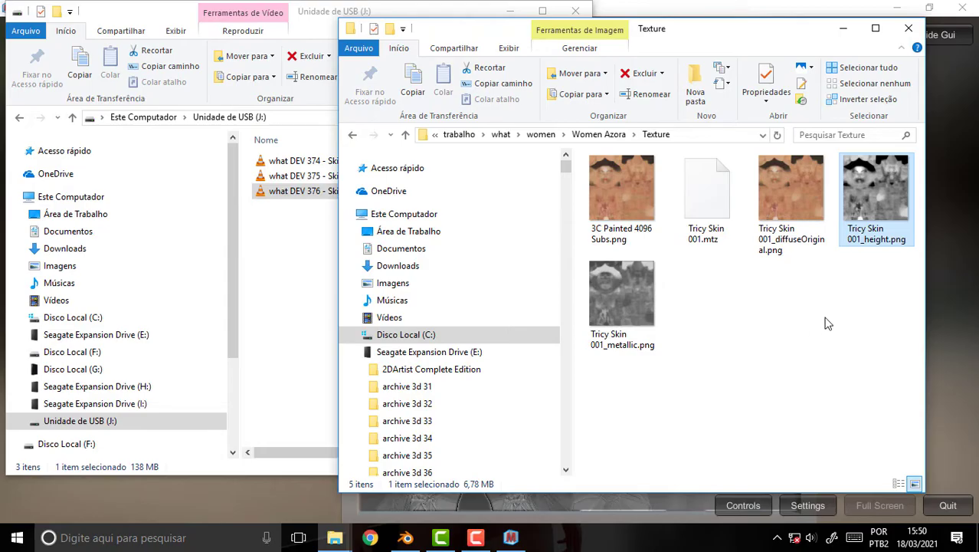
double_click(875, 198)
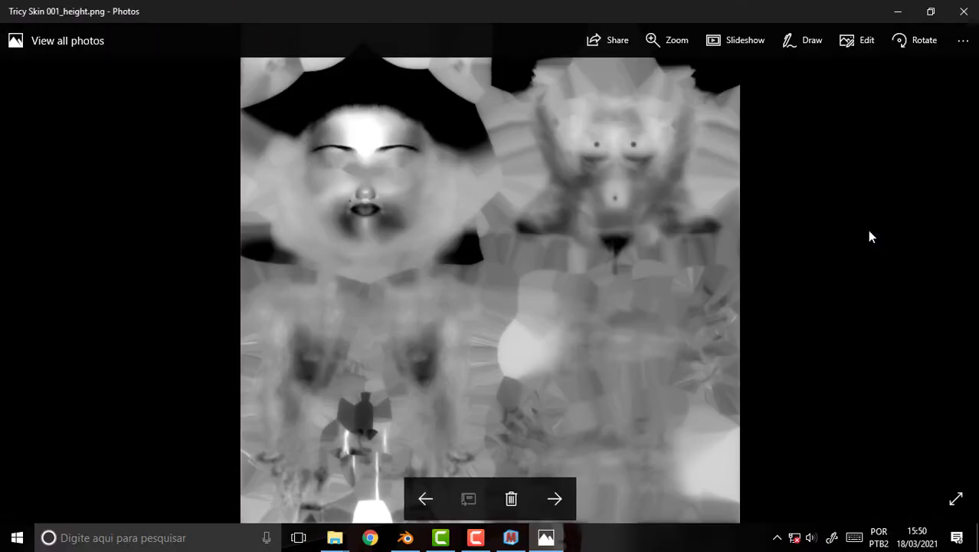
left_click(963, 11)
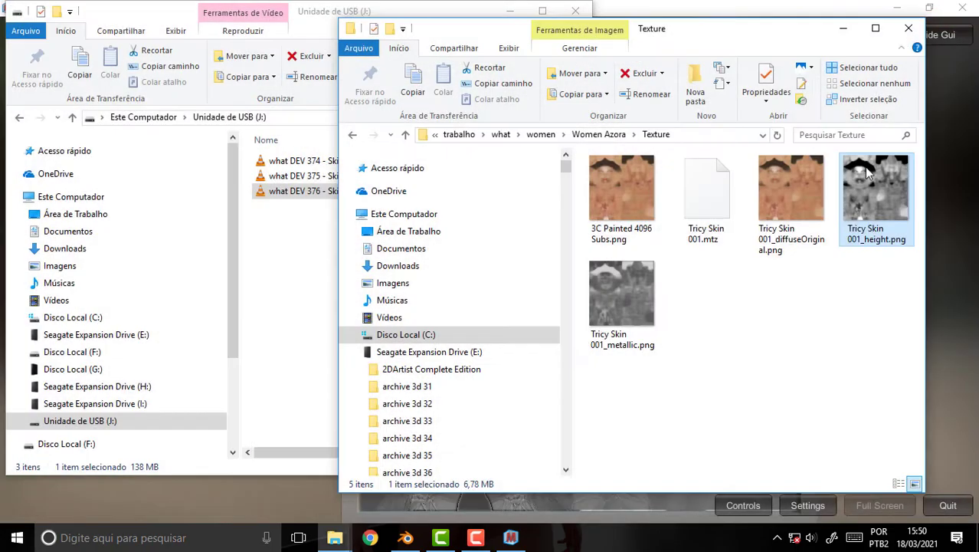
left_click(755, 11)
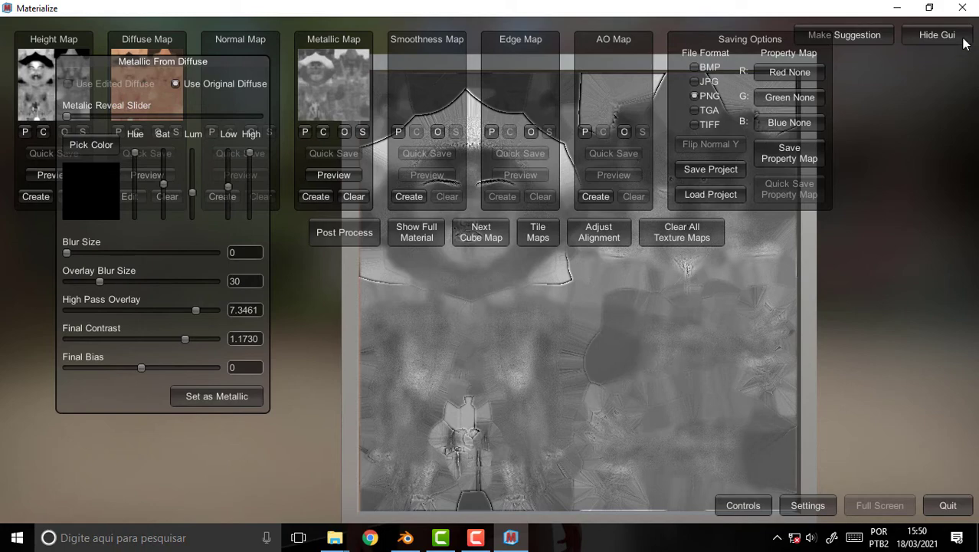
Step: Close Materialize, switch to Blender, bring the skin.002 node tree into view and heighten the properties area
left_click(962, 7)
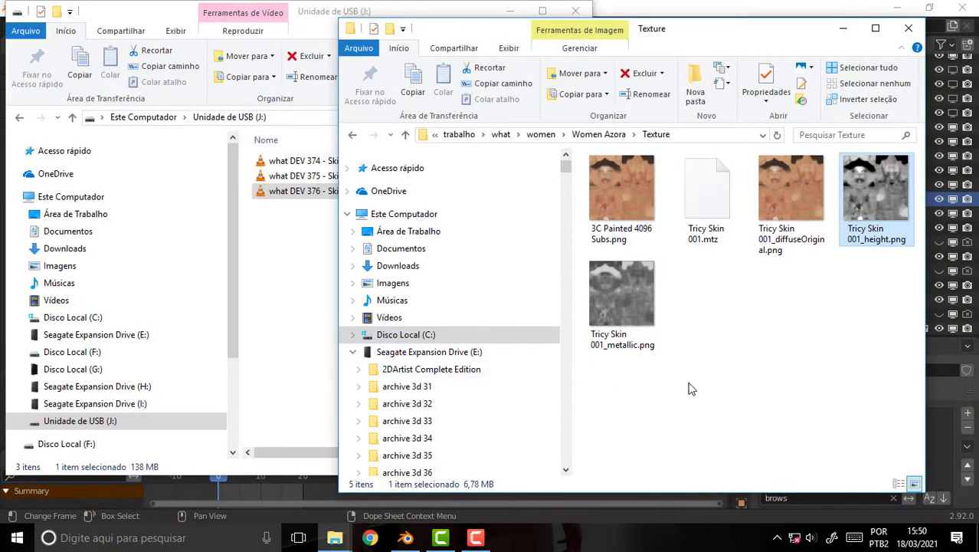
left_click(405, 537)
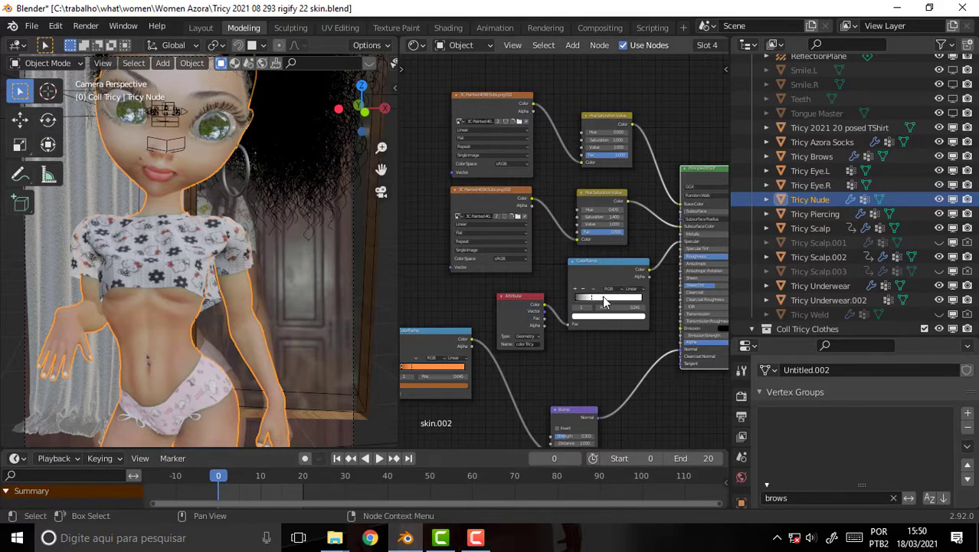
scroll(582, 276, "down", 2)
scroll(583, 277, "up", 1)
mouse_move(582, 276)
middle_mouse_down()
mouse_move(593, 253)
mouse_move(600, 260)
middle_mouse_up()
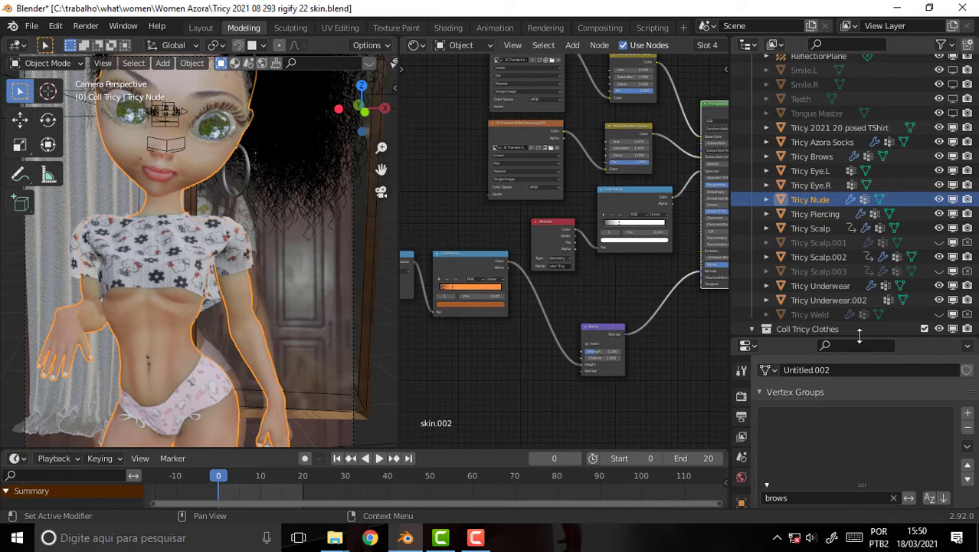
mouse_move(857, 339)
left_mouse_down()
mouse_move(856, 113)
mouse_move(855, 197)
left_mouse_up()
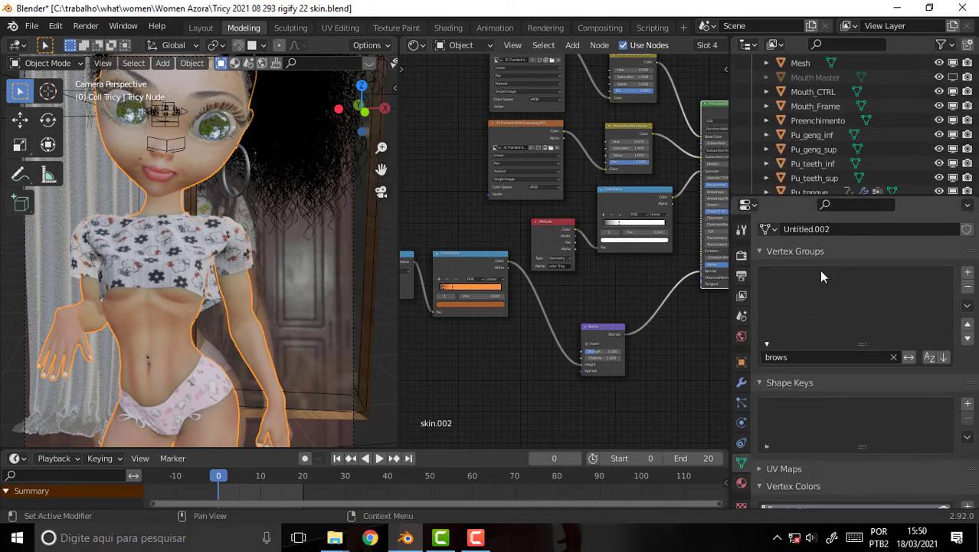
Step: Duplicate skin.002 in the Material tab and rename the copy 'skin.004 materialize'
left_click(740, 482)
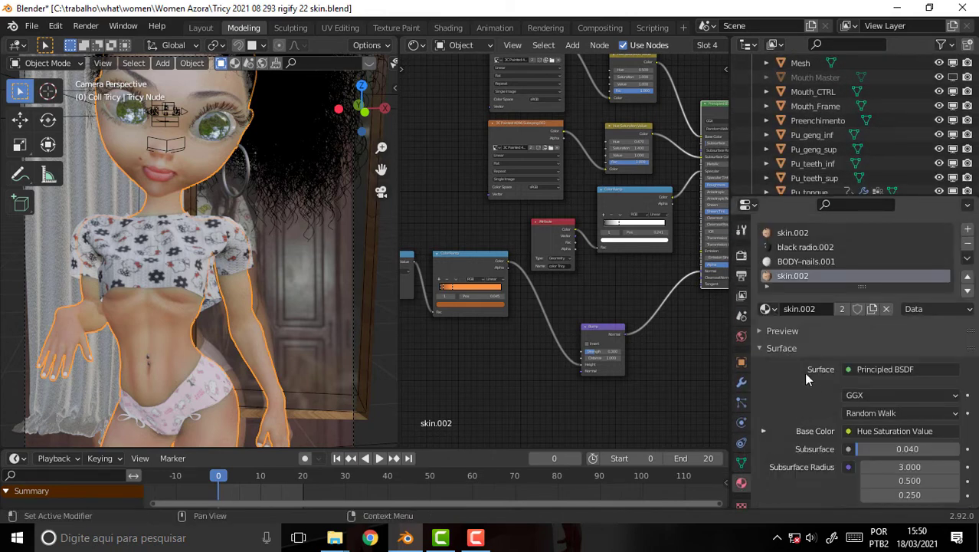
left_click(873, 308)
double_click(808, 275)
type("ma")
type("ter")
type("iali")
type("ze")
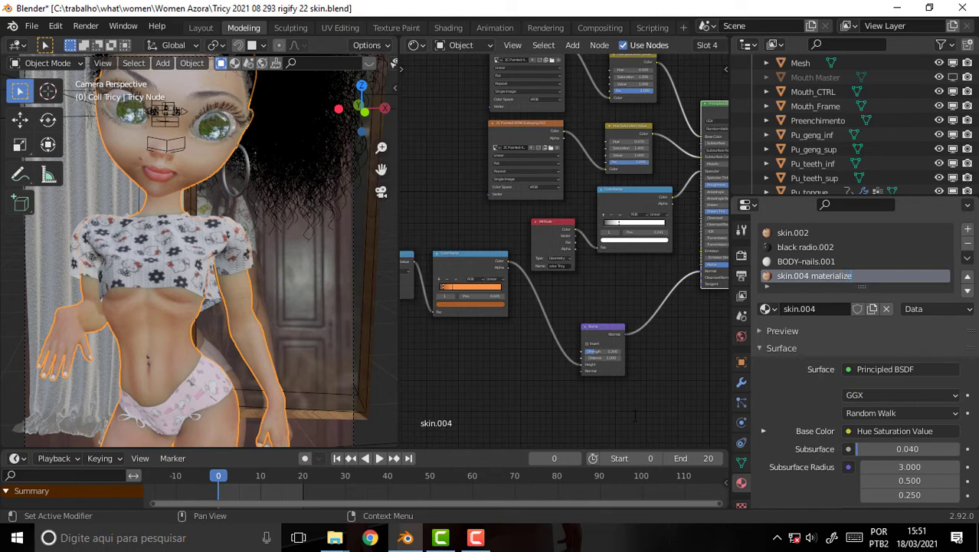
key("Return")
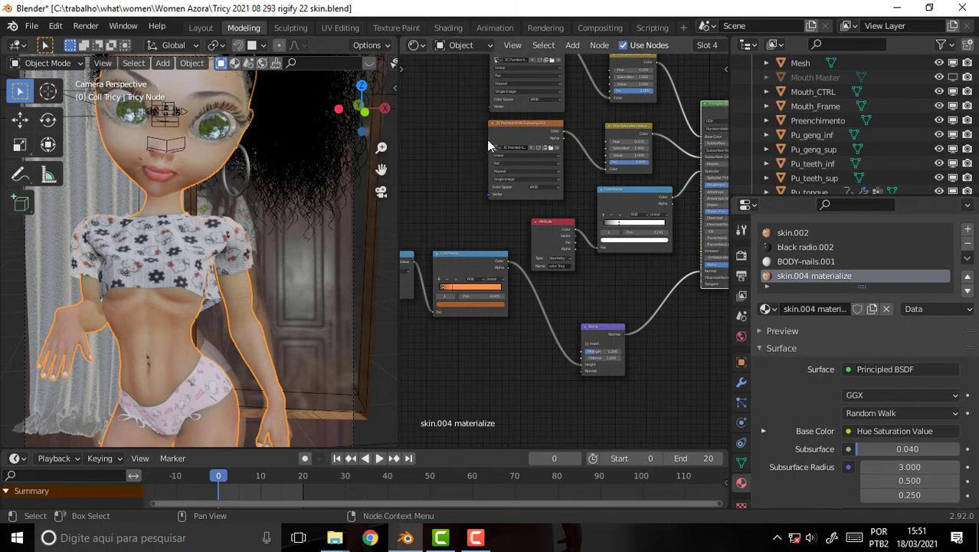
Step: Bring the copied node tree into view and widen the node editor area
mouse_move(486, 139)
middle_mouse_down()
mouse_move(469, 230)
mouse_move(500, 144)
middle_mouse_up()
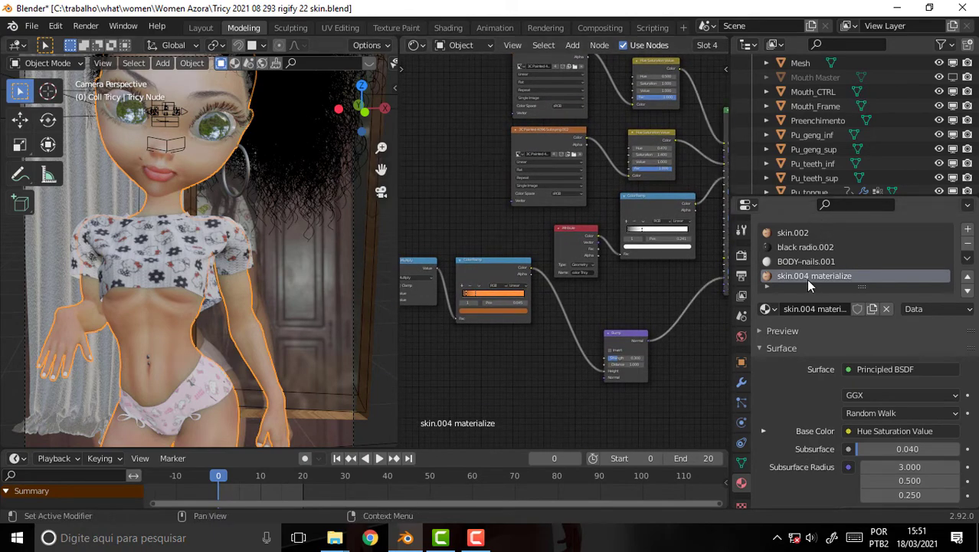
scroll(613, 232, "down", 3)
scroll(620, 228, "down", 2)
scroll(620, 228, "up", 2)
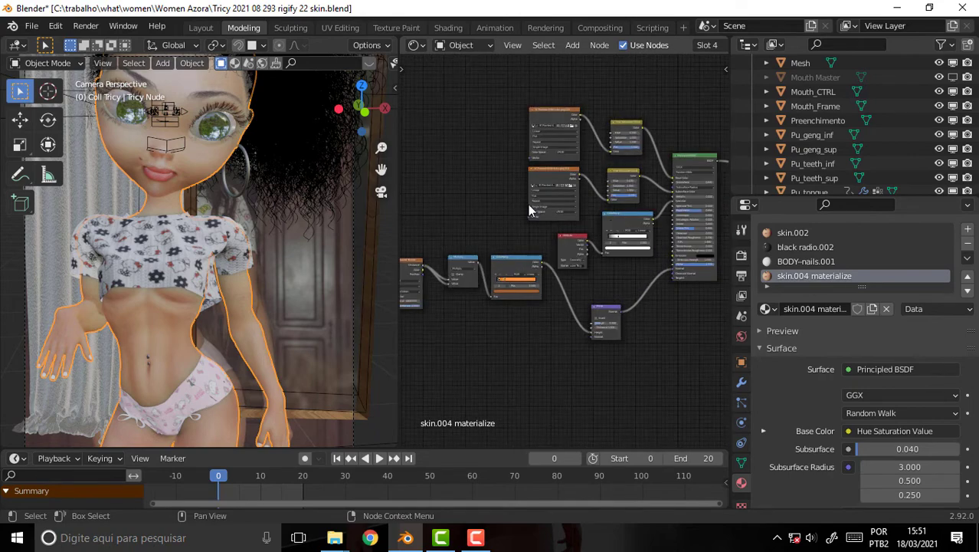
mouse_move(399, 148)
left_mouse_down()
mouse_move(92, 138)
mouse_move(415, 141)
mouse_move(341, 146)
left_mouse_up()
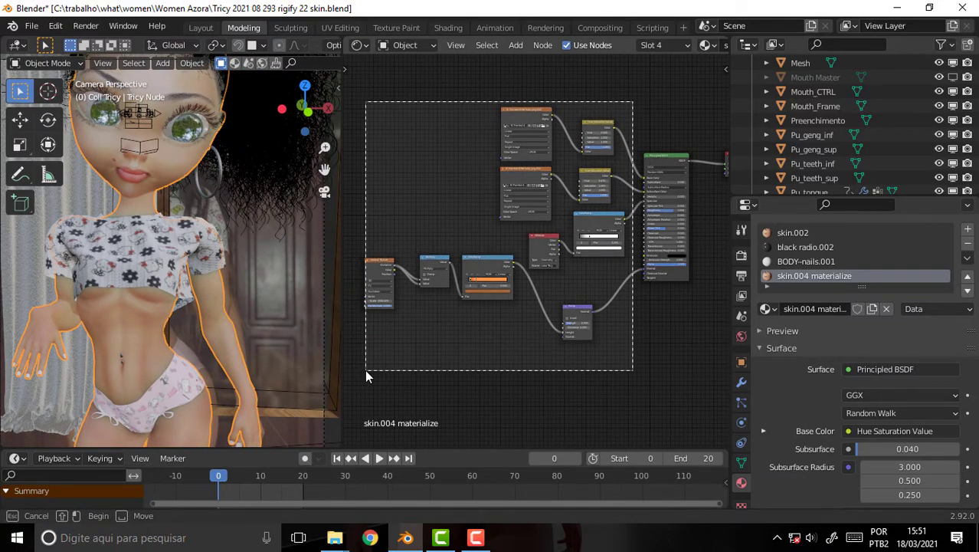
Step: Delete all nodes except the Principled BSDF and assign skin.004 materialize to the first material slot
left_click_drag(631, 101, 365, 371)
key("x")
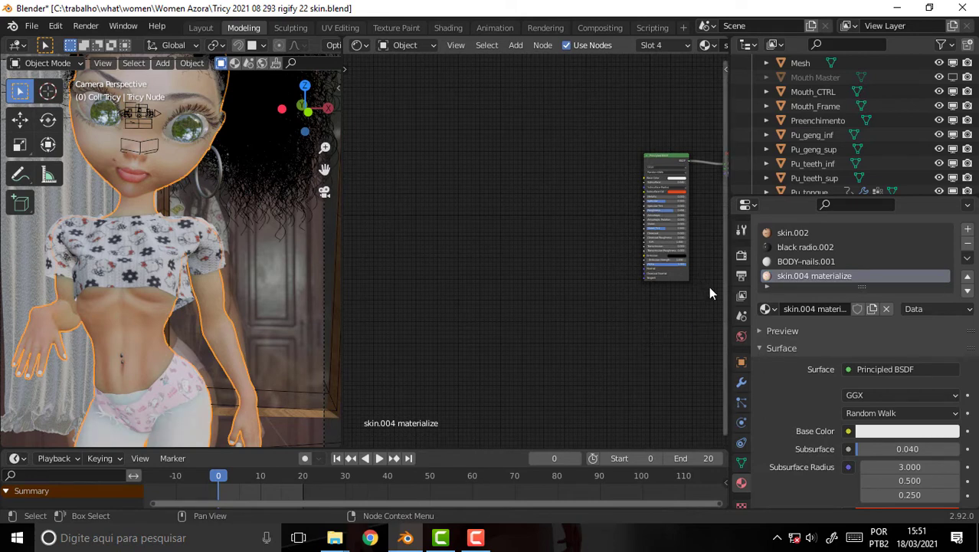
left_click(792, 233)
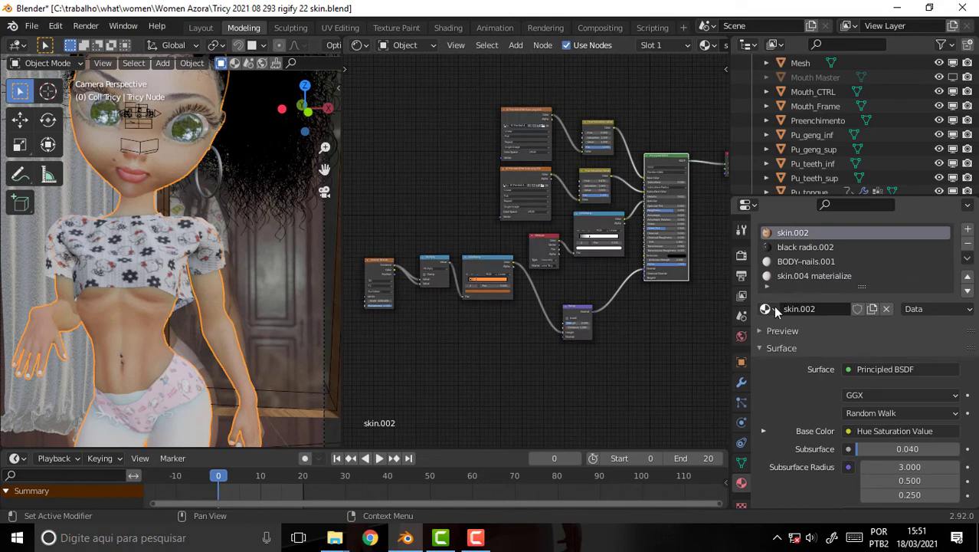
left_click(768, 308)
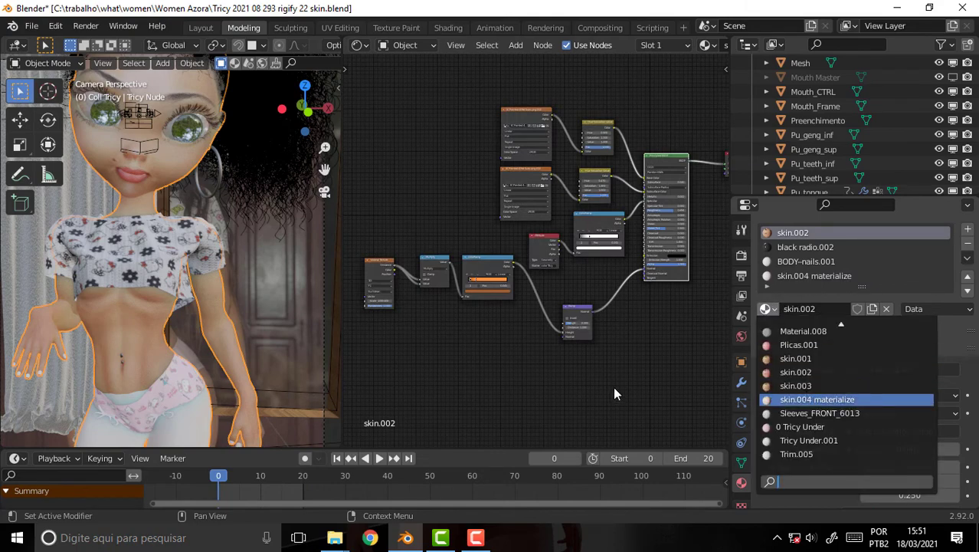
key("Return")
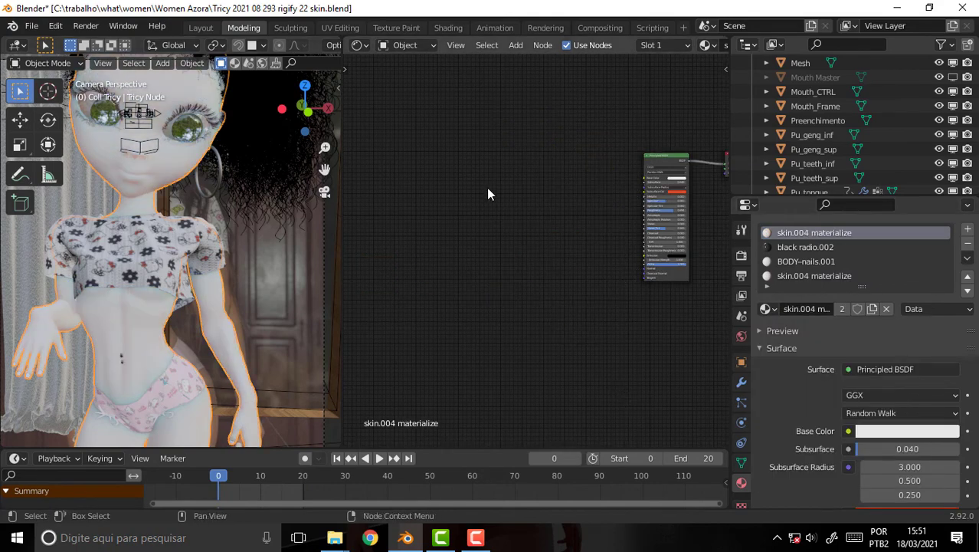
middle_click_drag(643, 122, 560, 126)
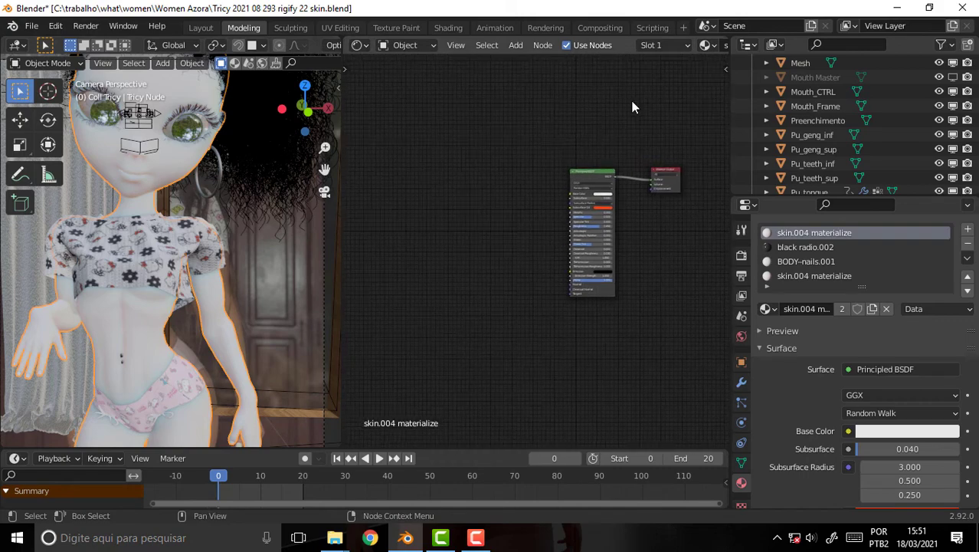
scroll(631, 103, "up", 2)
Step: Load diffuseOriginal, height and metallic from Women Azora\Texture into the Principled BSDF via Principled Texture Setup
left_click_drag(631, 157, 630, 157)
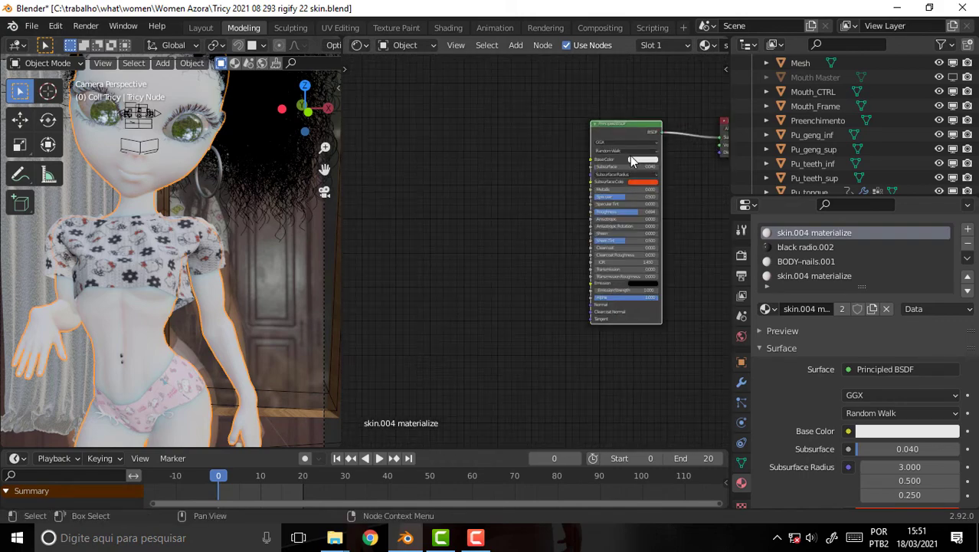
key("ctrl+shift+t")
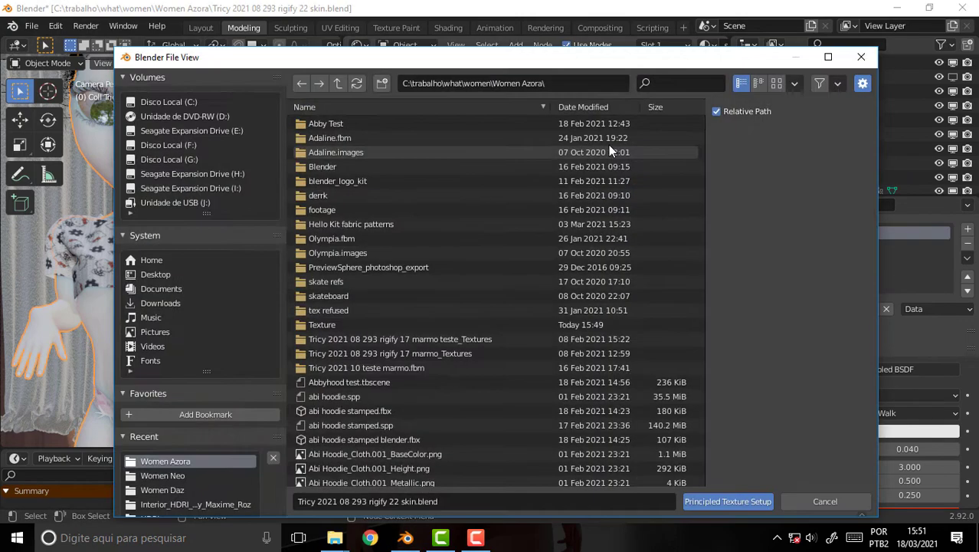
left_click(338, 83)
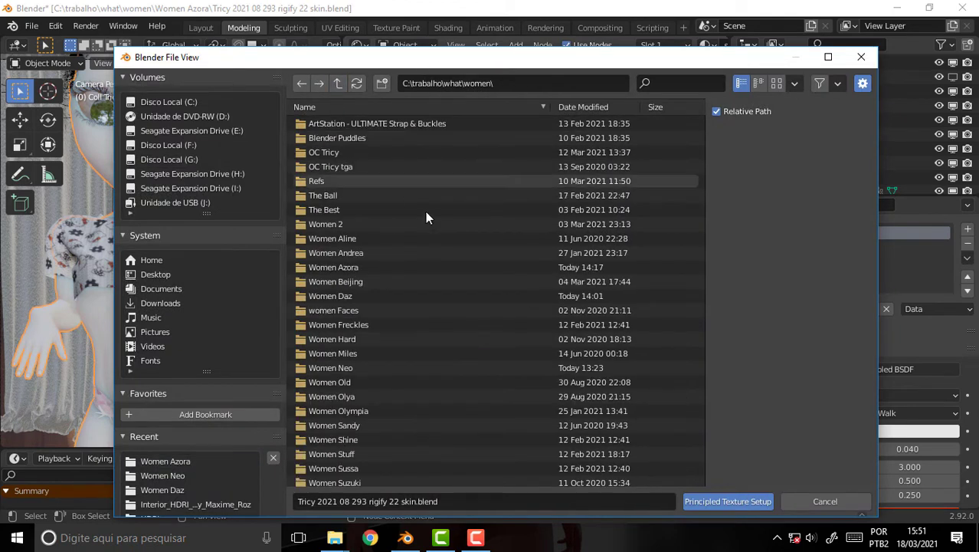
double_click(331, 268)
double_click(325, 323)
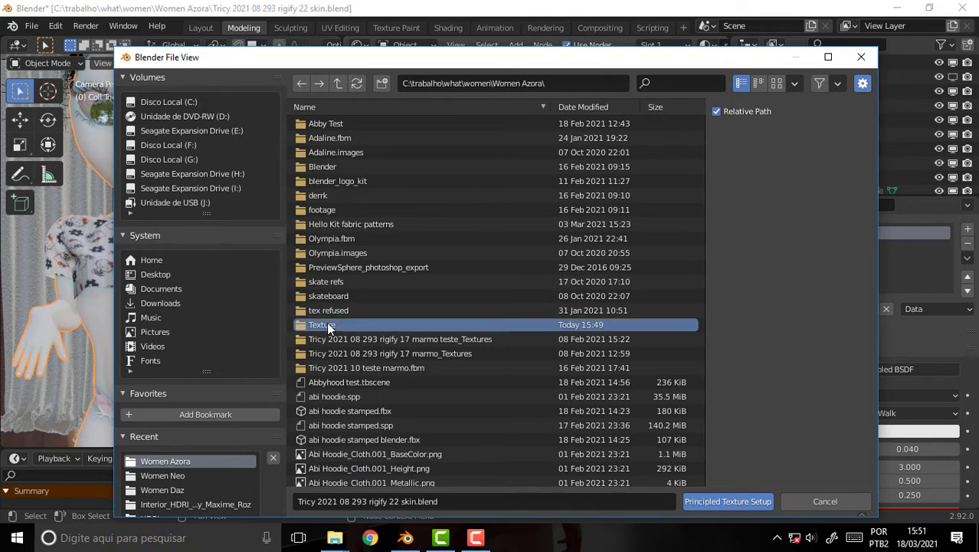
left_click_drag(331, 152, 342, 181)
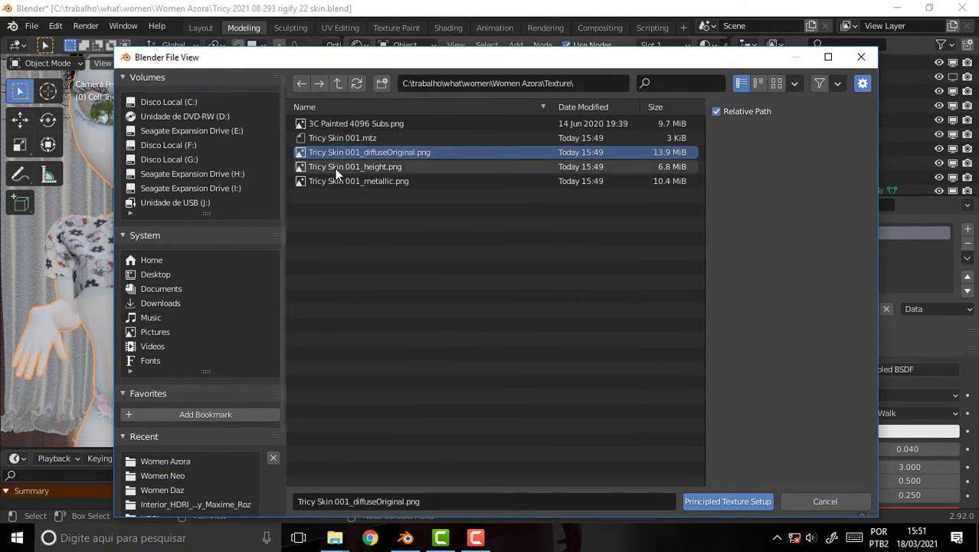
left_click(725, 498)
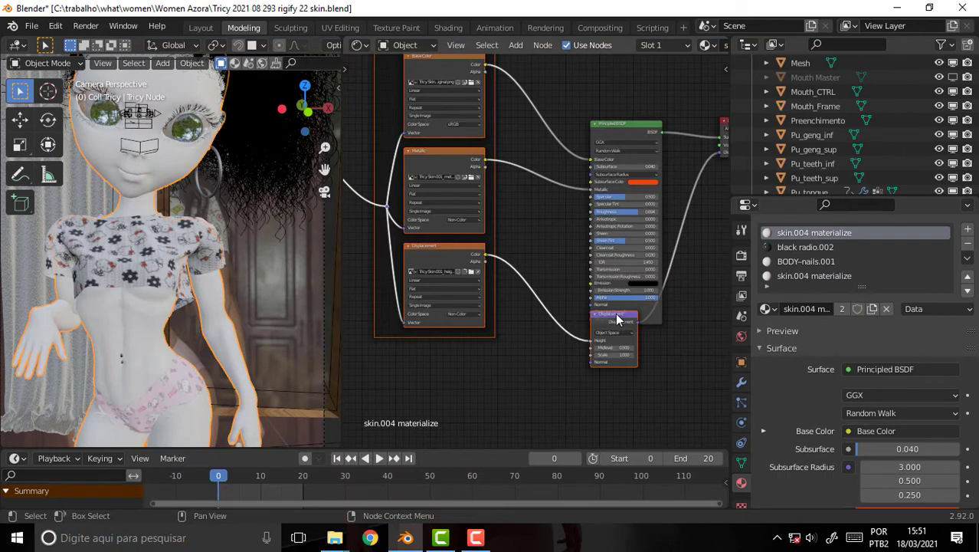
left_click_drag(552, 344, 550, 357)
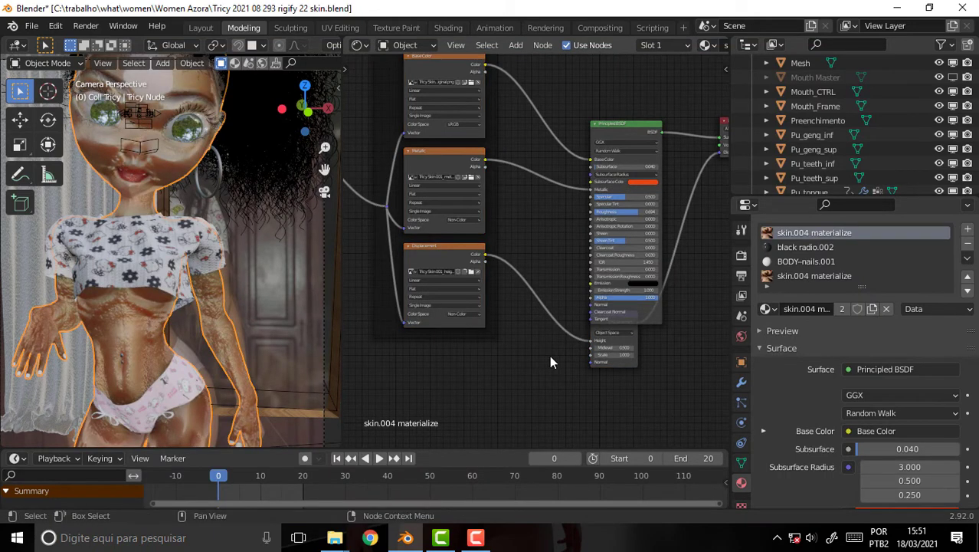
Step: Move the Principled BSDF node aside and unplug the metallic and height maps from their inputs
scroll(277, 196, "up", 2)
scroll(277, 190, "up", 2)
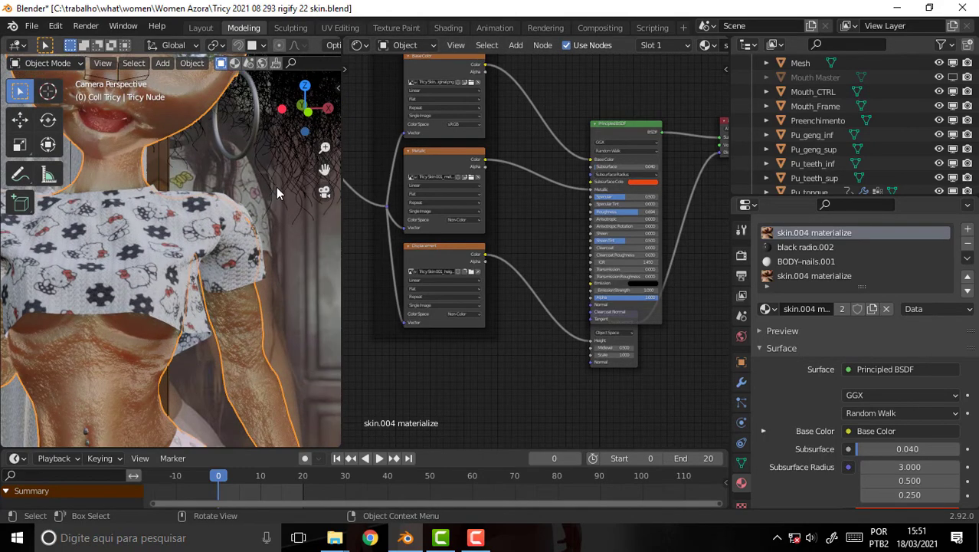
scroll(277, 192, "down", 4)
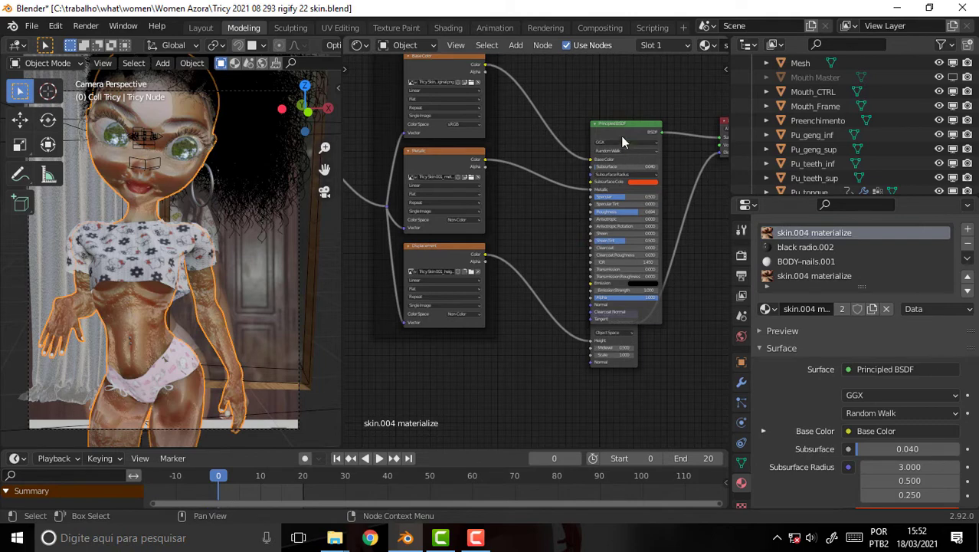
left_click_drag(620, 125, 635, 95)
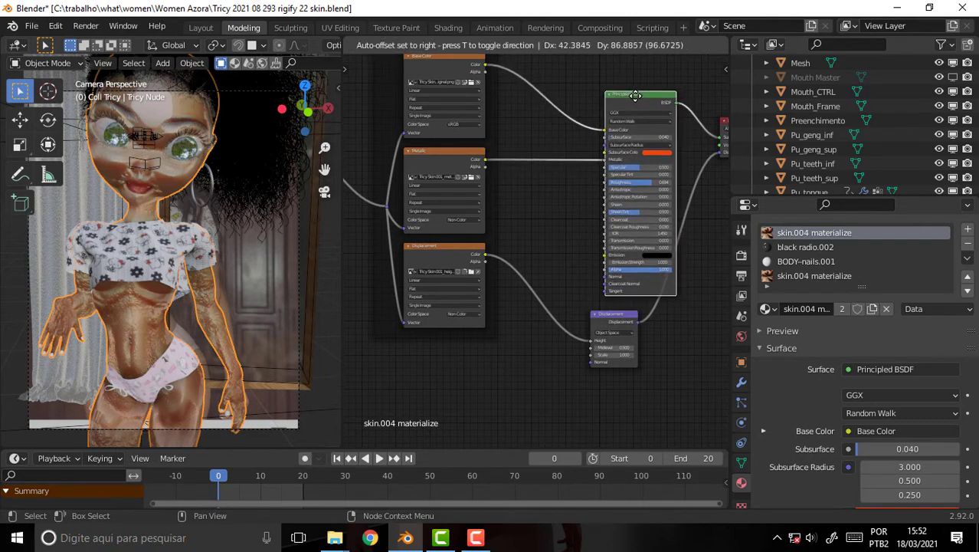
left_click_drag(636, 168, 581, 179)
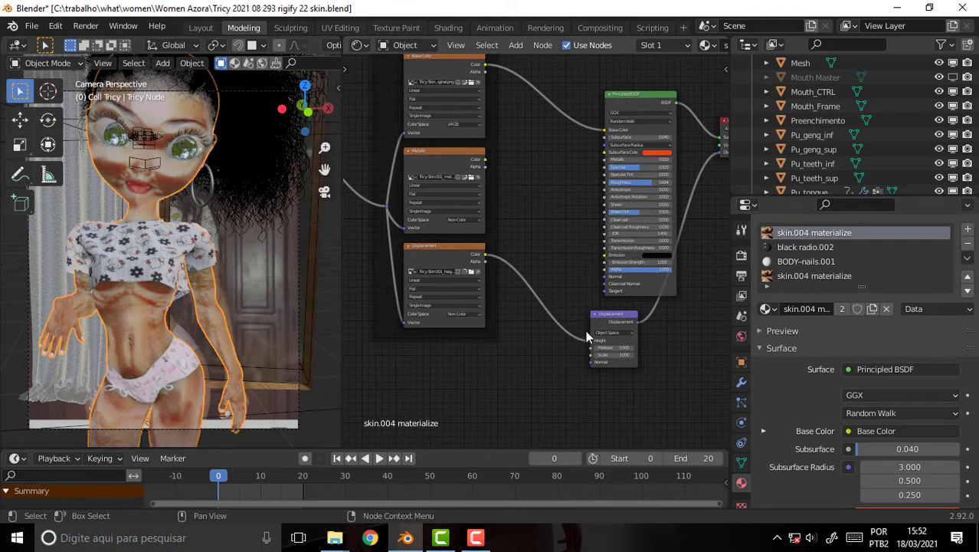
left_click_drag(591, 340, 557, 360)
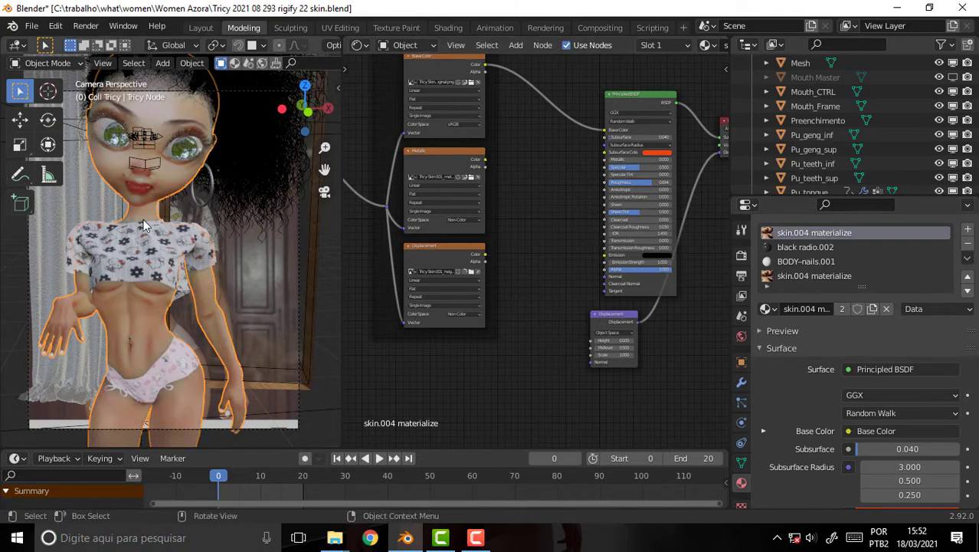
Step: Link the metallic map to Roughness and the height map to the Displacement node's Height
scroll(232, 222, "up", 2)
scroll(232, 208, "down", 1)
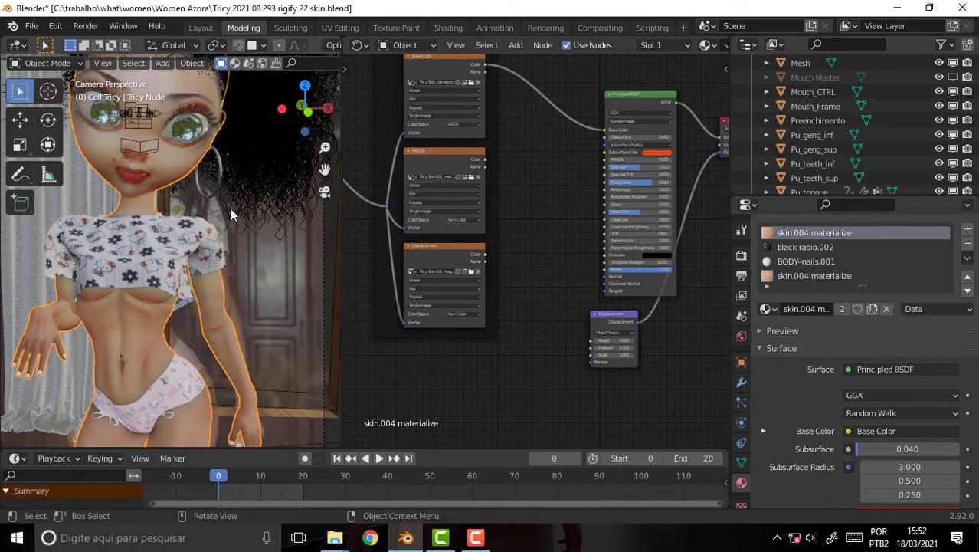
scroll(232, 208, "up", 1)
scroll(233, 207, "down", 1)
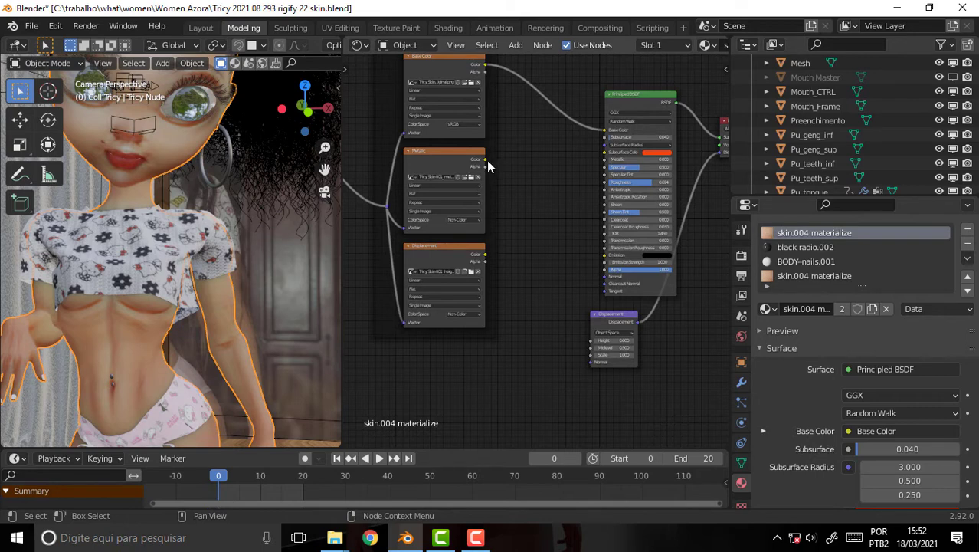
mouse_move(485, 160)
left_mouse_down()
mouse_move(602, 191)
mouse_move(603, 184)
left_mouse_up()
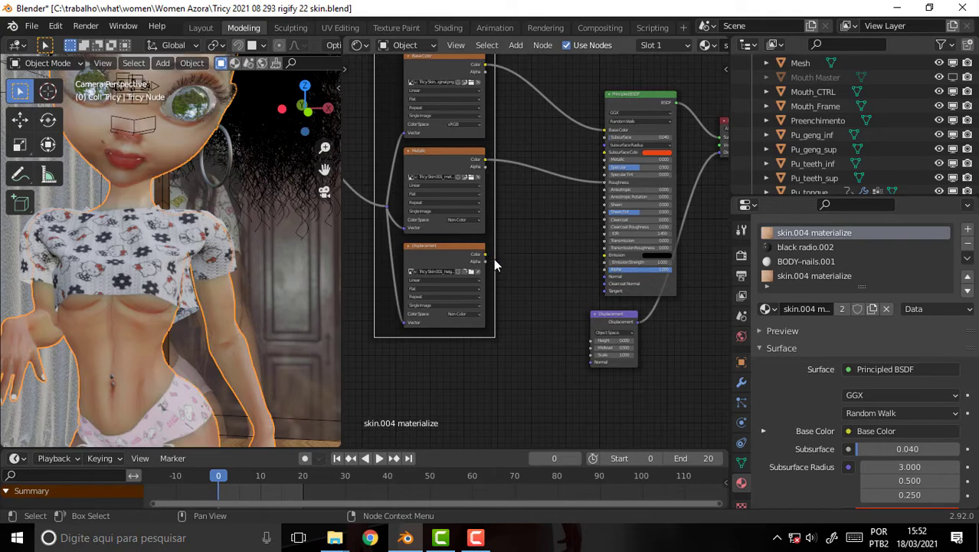
left_click_drag(485, 255, 590, 343)
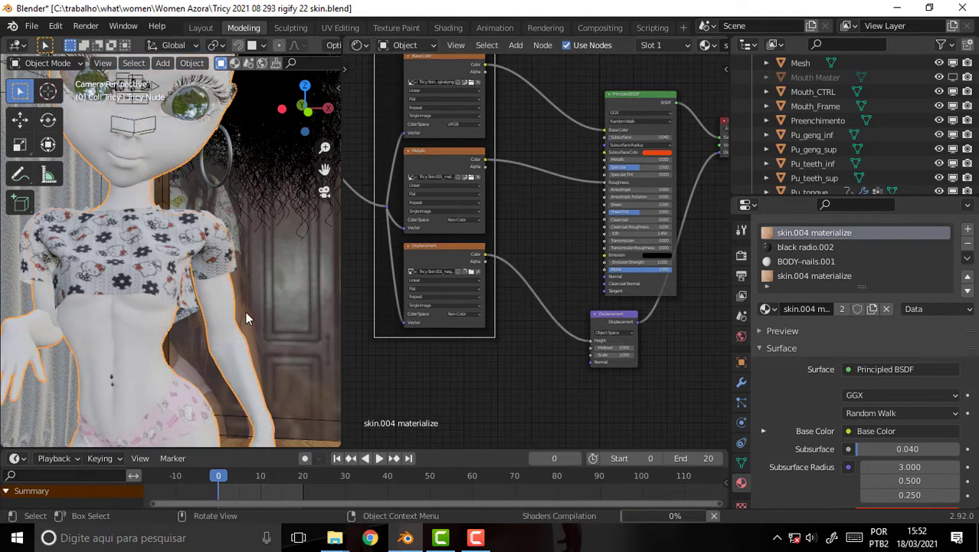
scroll(245, 230, "down", 3)
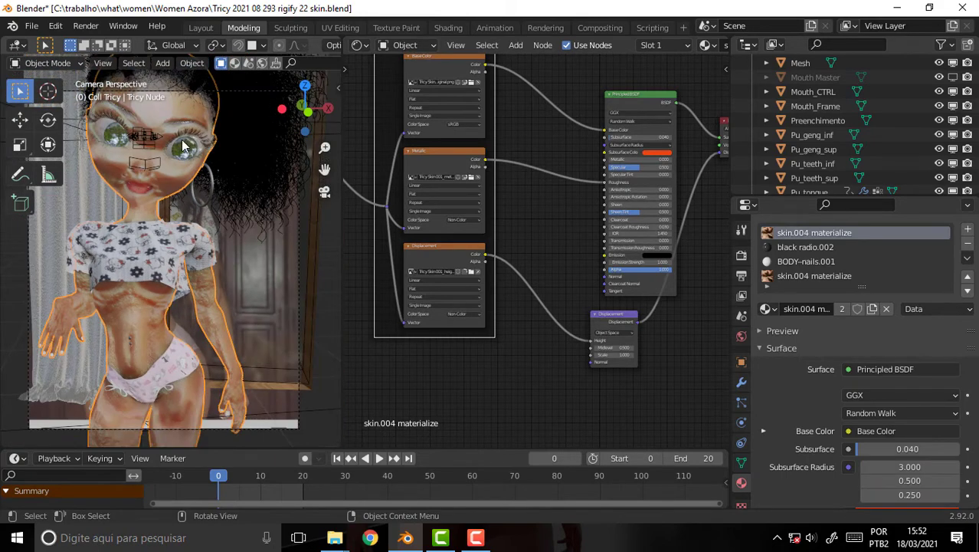
left_click(85, 27)
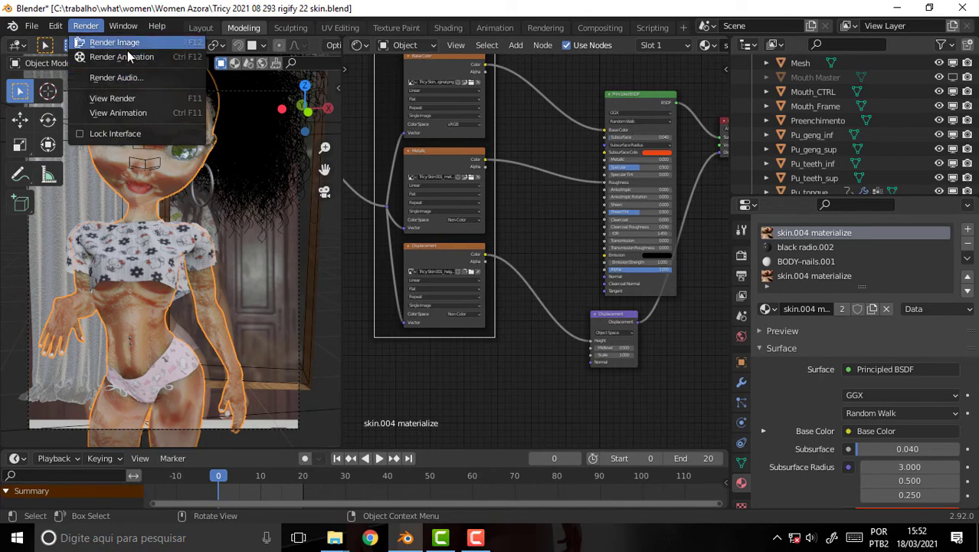
Step: Render the character, compare it with earlier renders, close it, and start a fresh render
left_click(153, 99)
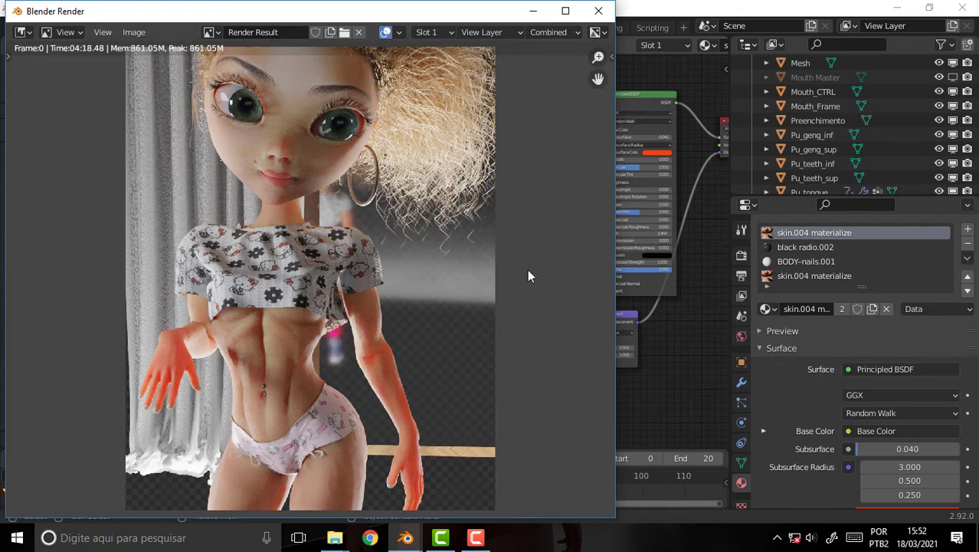
key("j")
key("j")
key("j")
left_click(598, 11)
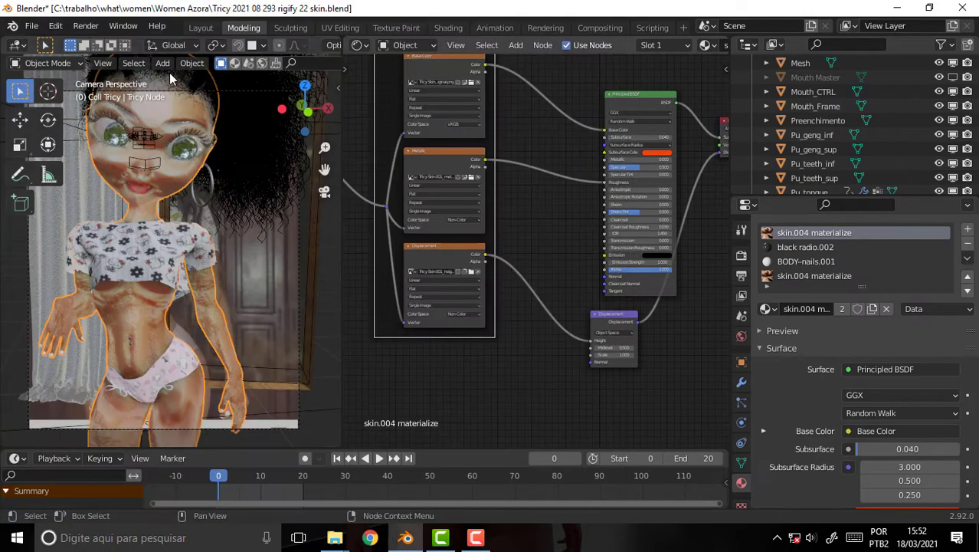
left_click(88, 26)
left_click(108, 40)
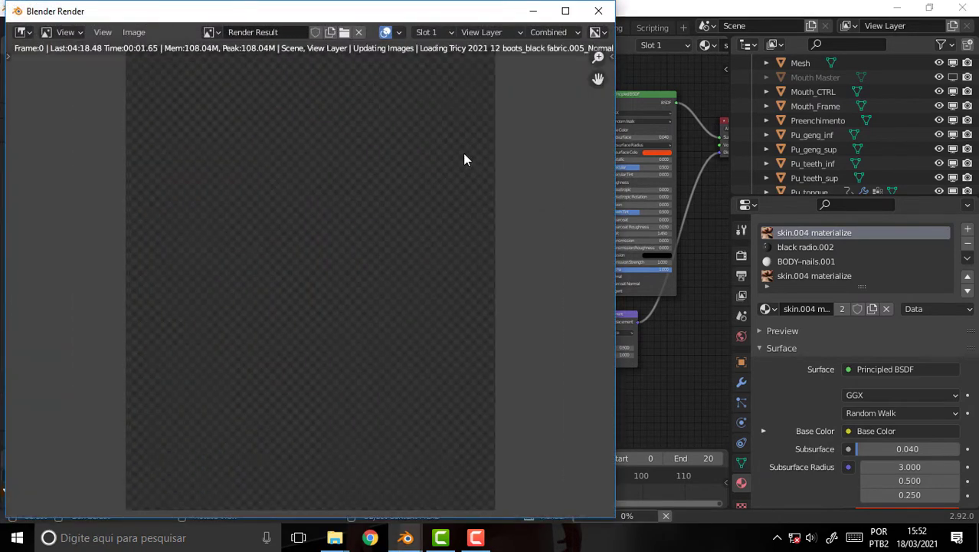
left_click(476, 539)
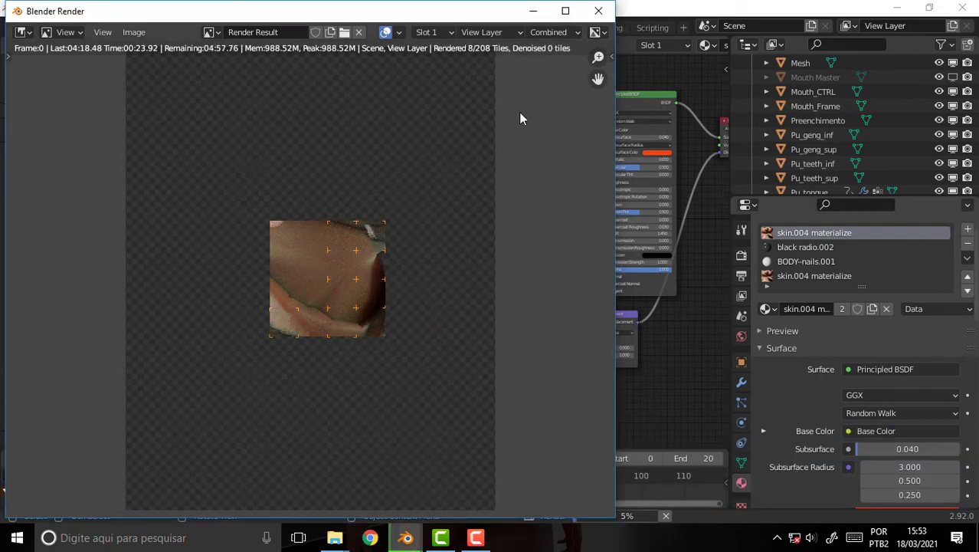
Step: Change the Displacement node's Scale from 1.000 to 0.01
key("Escape")
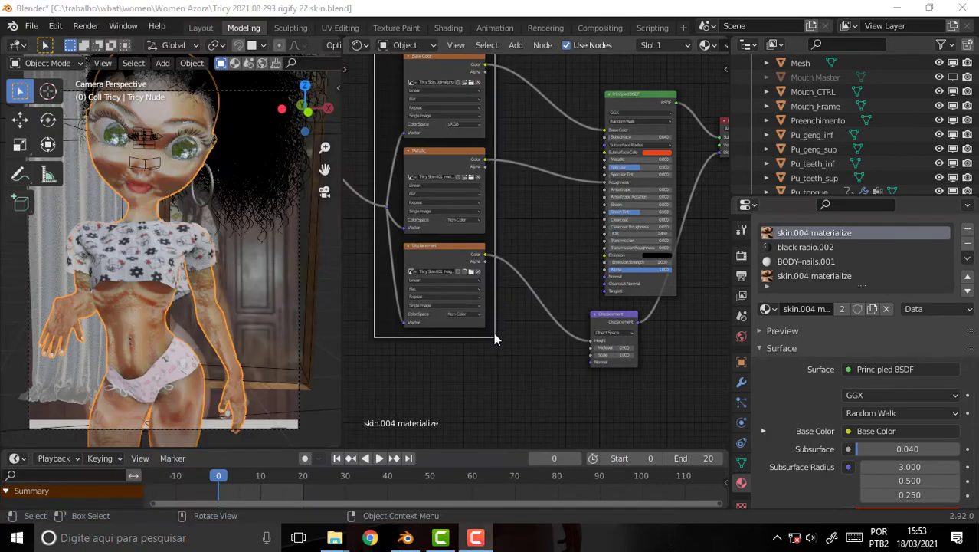
scroll(666, 361, "up", 2)
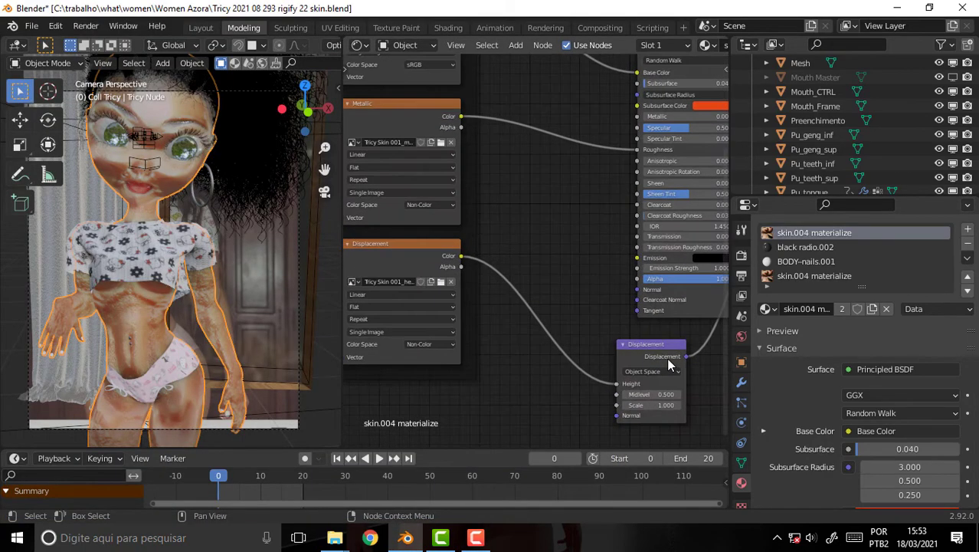
middle_click_drag(576, 332, 509, 264)
left_click(586, 315)
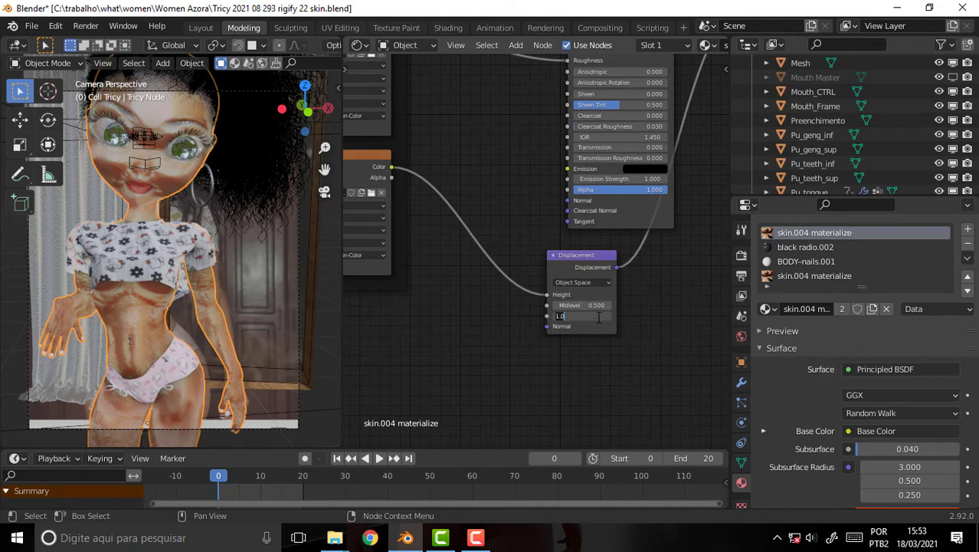
type("0.")
type("01")
key("Return")
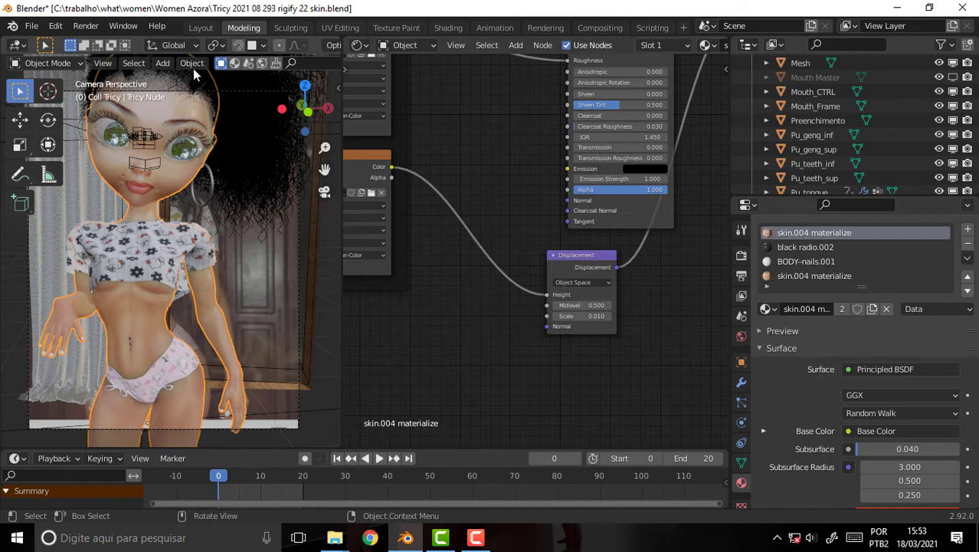
left_click(85, 26)
Step: Render a new image with 0.010 displacement and follow it to 193 of 208 tiles
left_click(107, 44)
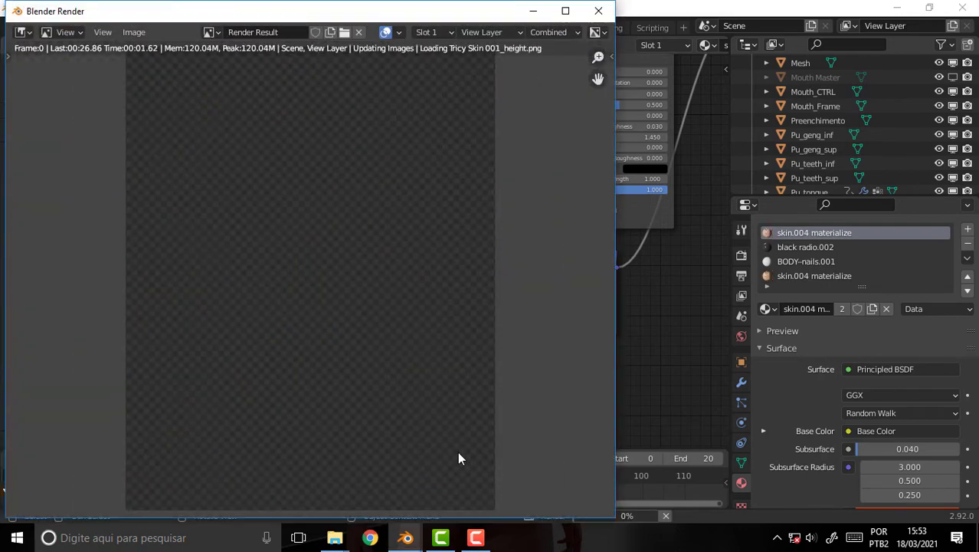
left_click(475, 537)
left_click(911, 479)
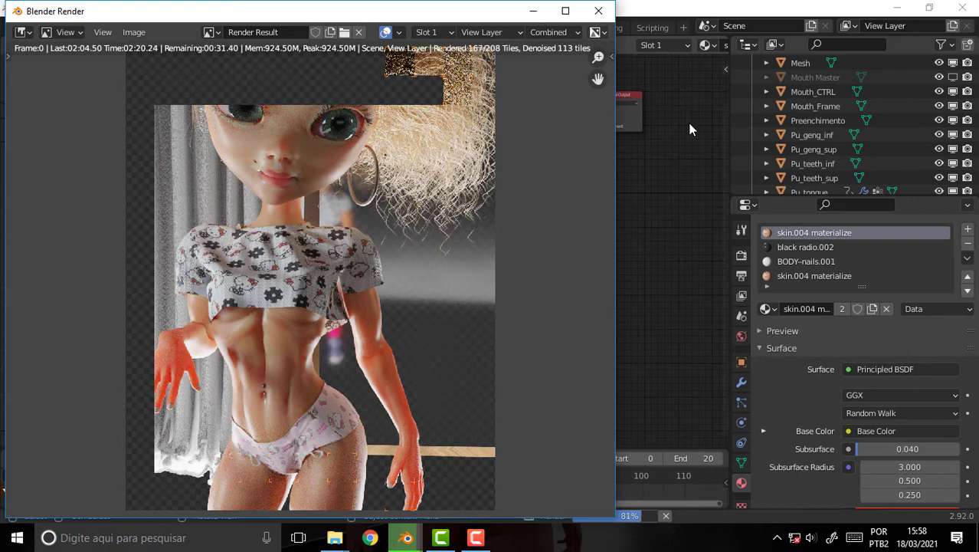
left_click(614, 247)
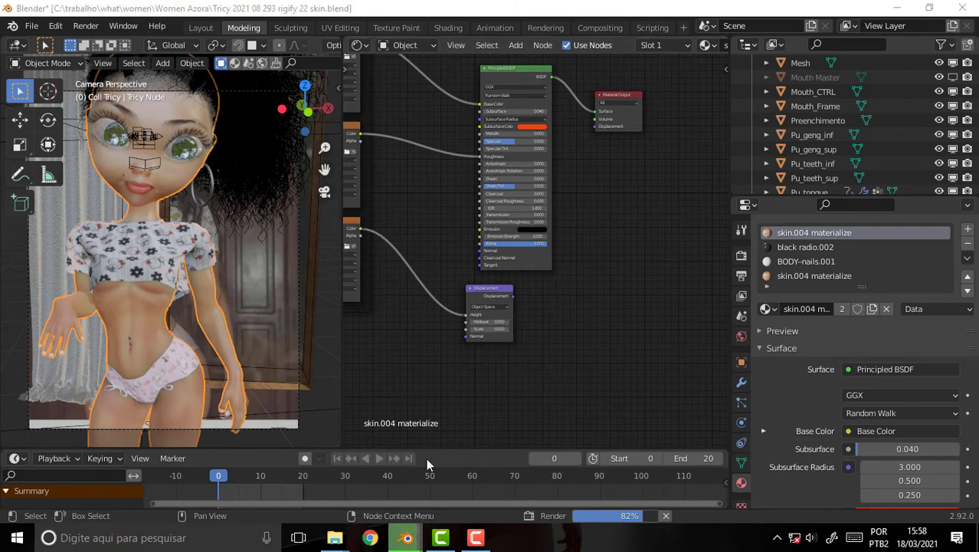
left_click(478, 460)
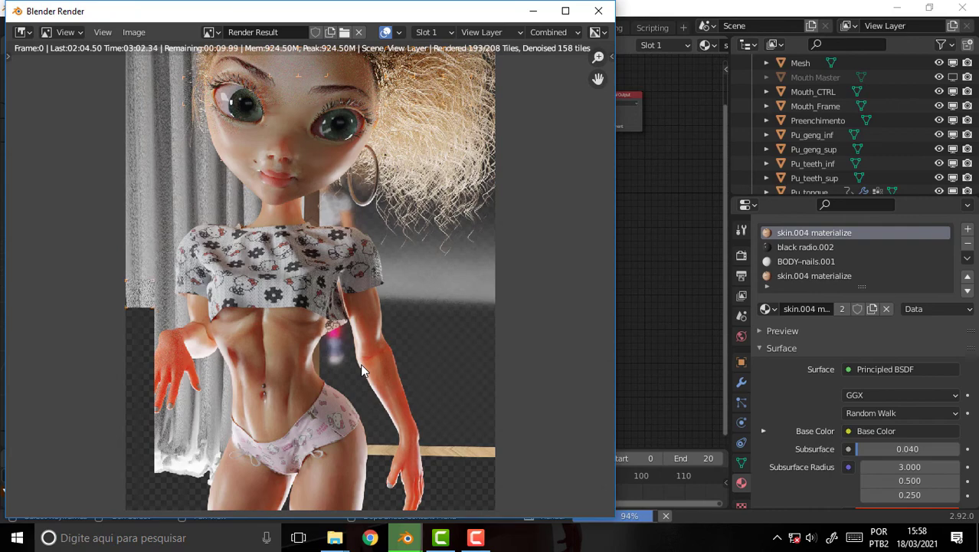
Step: Return to the main window, then bring the nearly finished render back into view
left_click(693, 198)
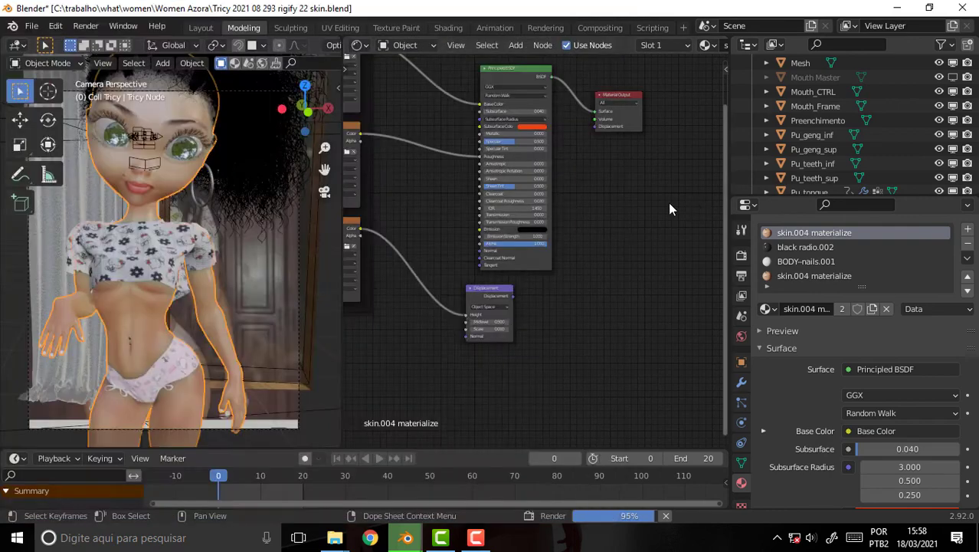
scroll(583, 239, "down", 2)
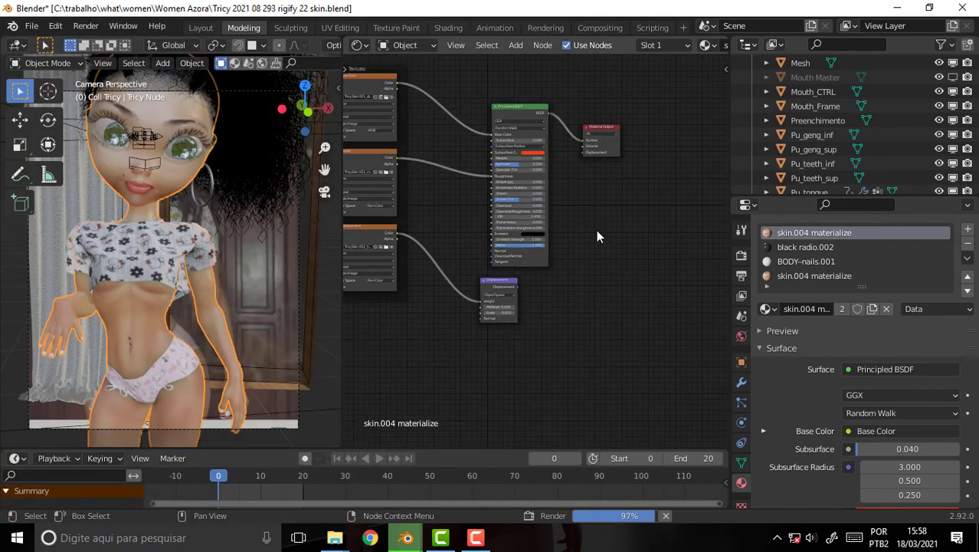
scroll(596, 230, "up", 3)
scroll(531, 312, "down", 1)
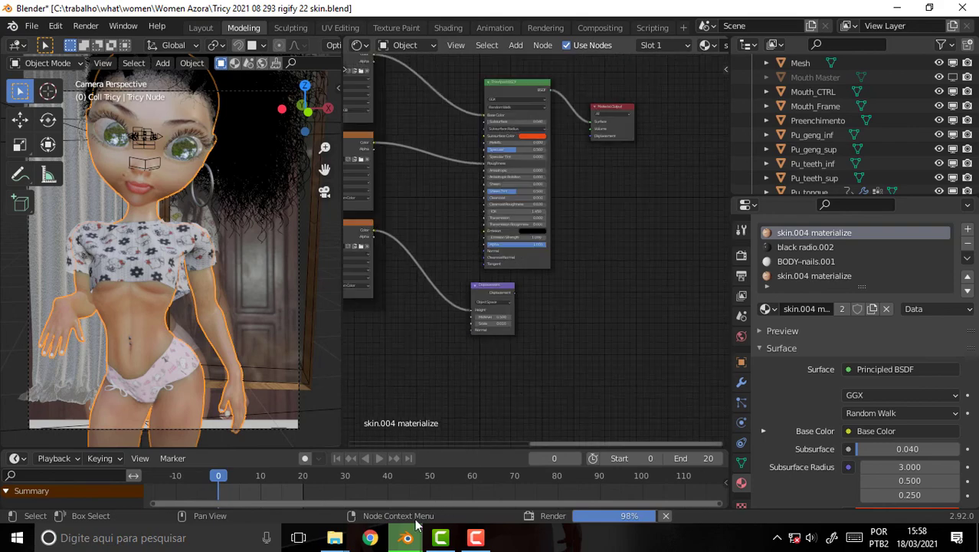
left_click(470, 460)
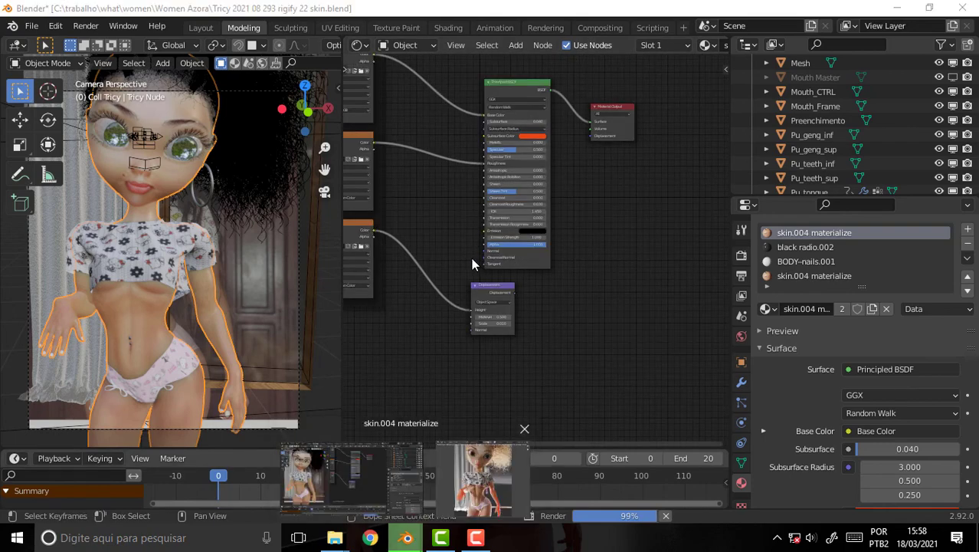